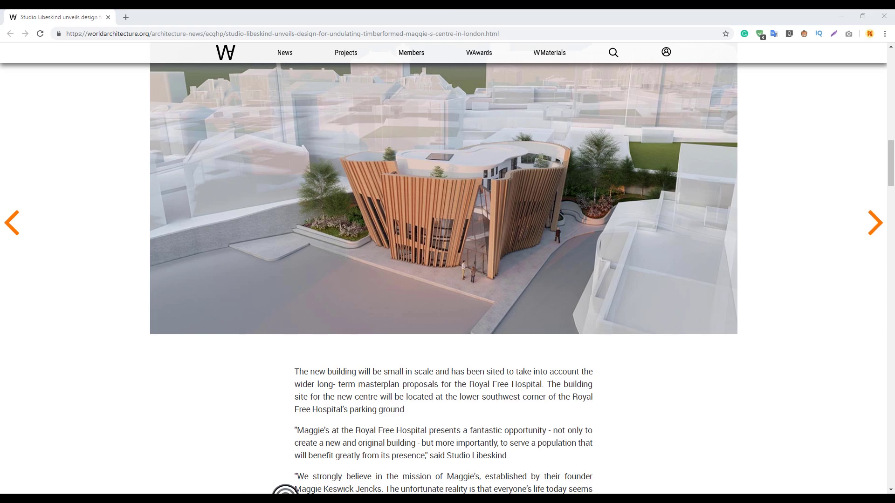
# Examine the finished building's roof and slatted facade in Twinmotion, and view its 3D model from above in Revit.
pyautogui.click(285, 493)
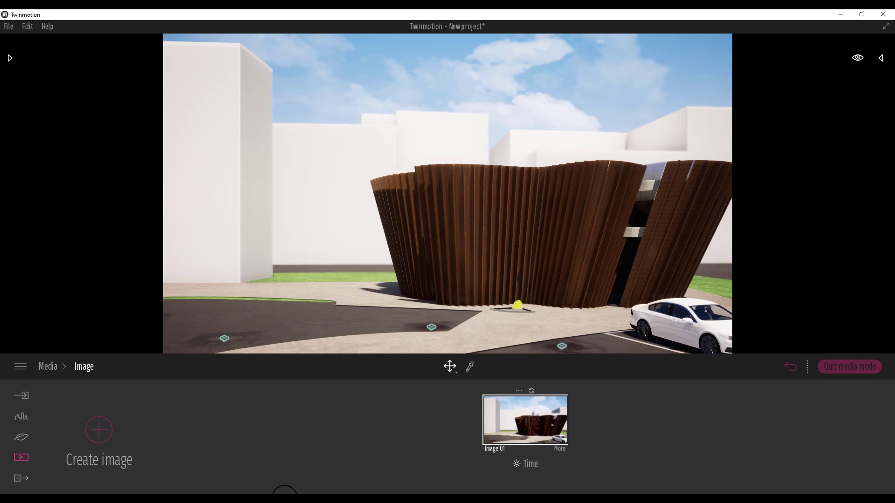
pyautogui.scroll(5, 486, 185)
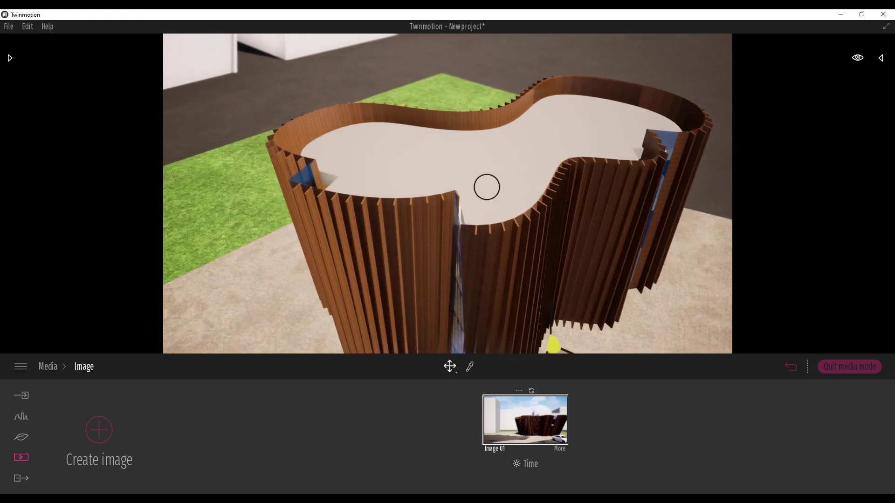
pyautogui.moveTo(309, 499)
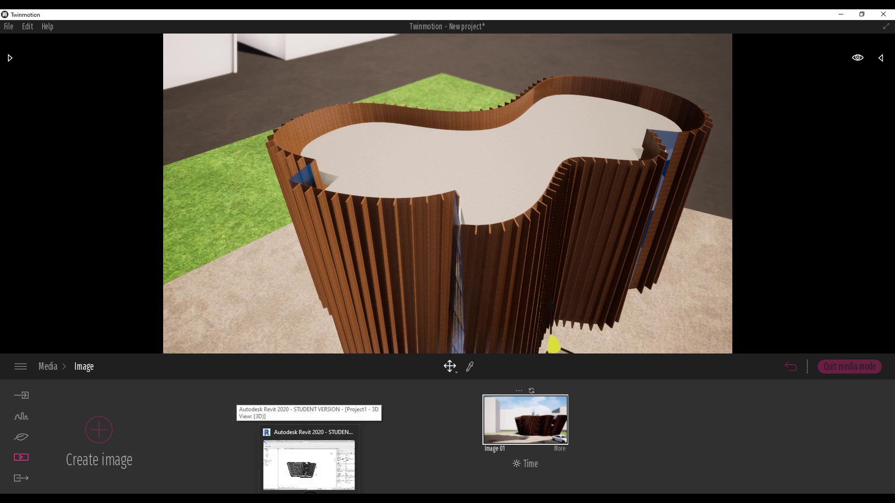
pyautogui.click(330, 466)
pyautogui.keyDown('shift'); pyautogui.moveTo(398, 195); pyautogui.dragTo(565, 325, button='middle'); pyautogui.keyUp('shift')
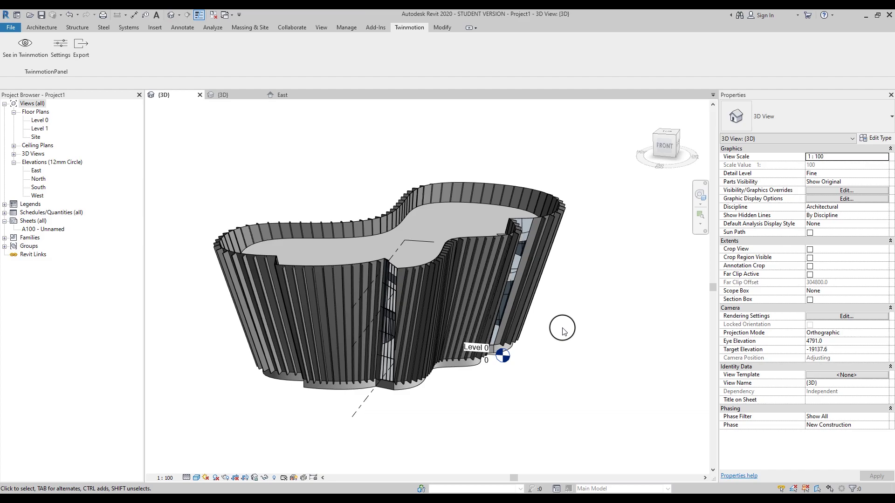
# Create a new project from the Architectural Template and widen the Project Browser to show the full view names.
pyautogui.hotkey('ctrl', 'd')
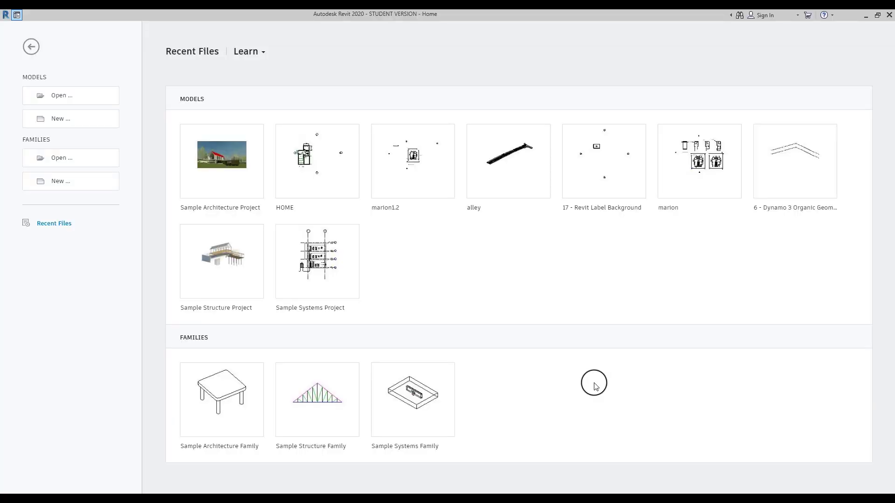
pyautogui.click(56, 116)
pyautogui.click(394, 237)
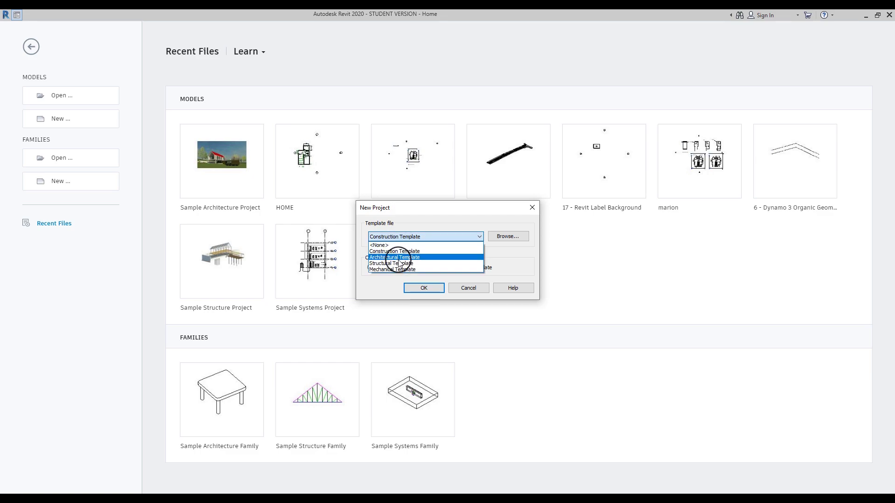
pyautogui.click(399, 260)
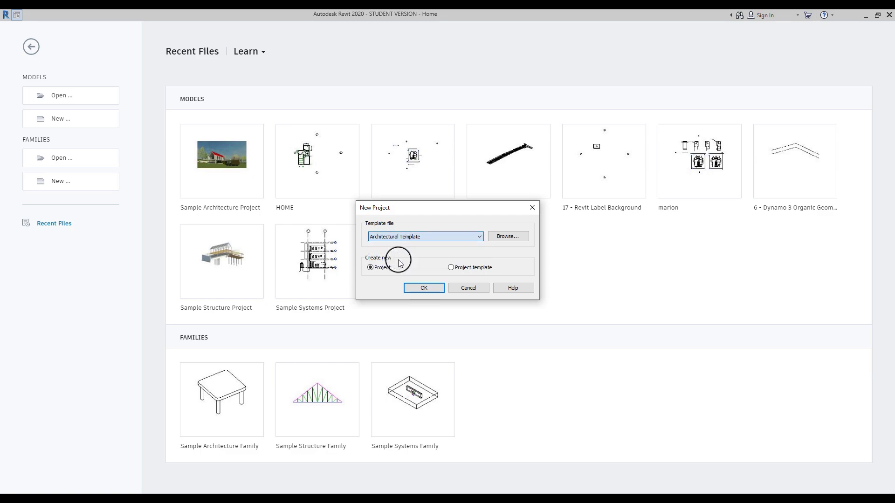
pyautogui.click(423, 289)
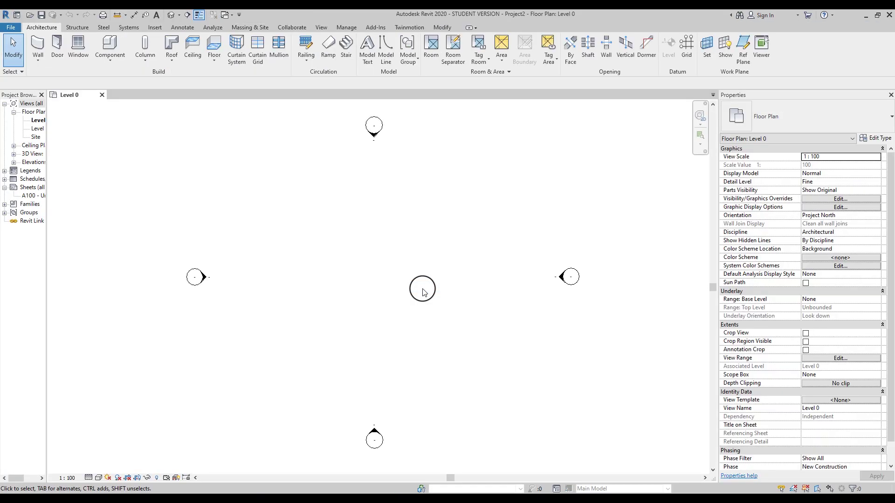
pyautogui.click(47, 252)
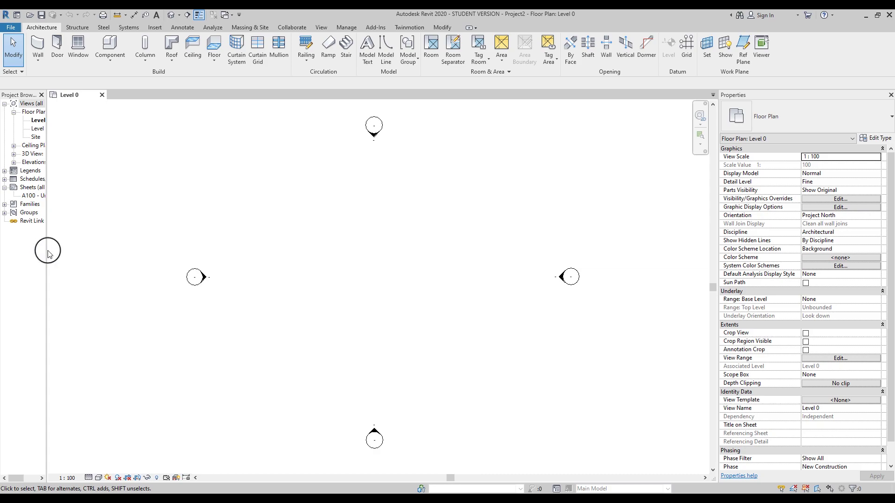
pyautogui.moveTo(48, 252); pyautogui.dragTo(98, 252)
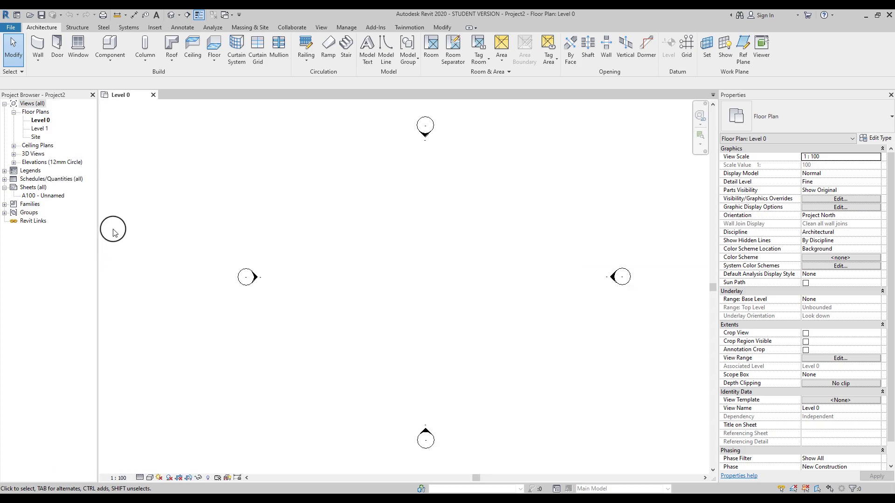
# Turn on Show Mass Form and Floors and start an in-place mass named New Bulding Mass.
pyautogui.click(259, 29)
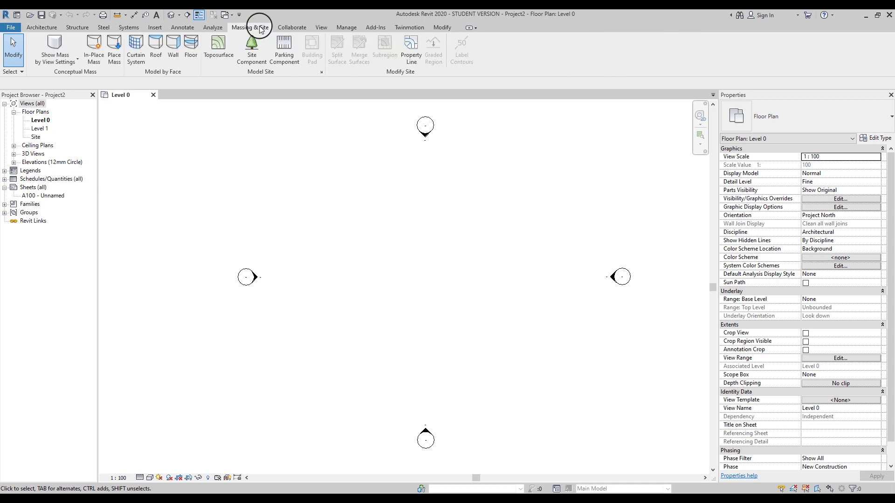
pyautogui.click(53, 45)
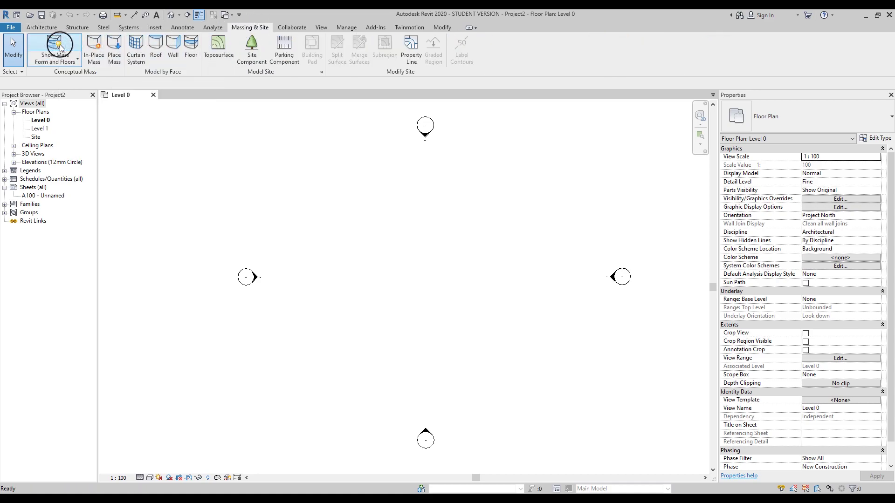
pyautogui.click(97, 48)
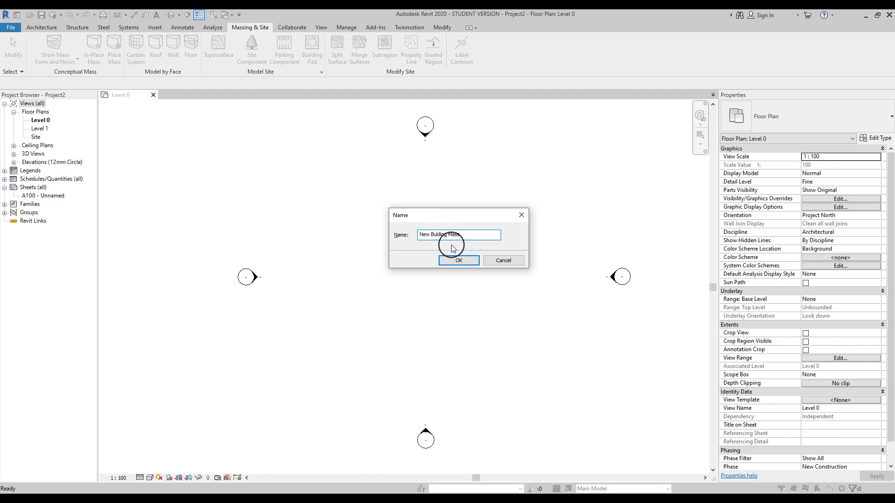
pyautogui.click(459, 260)
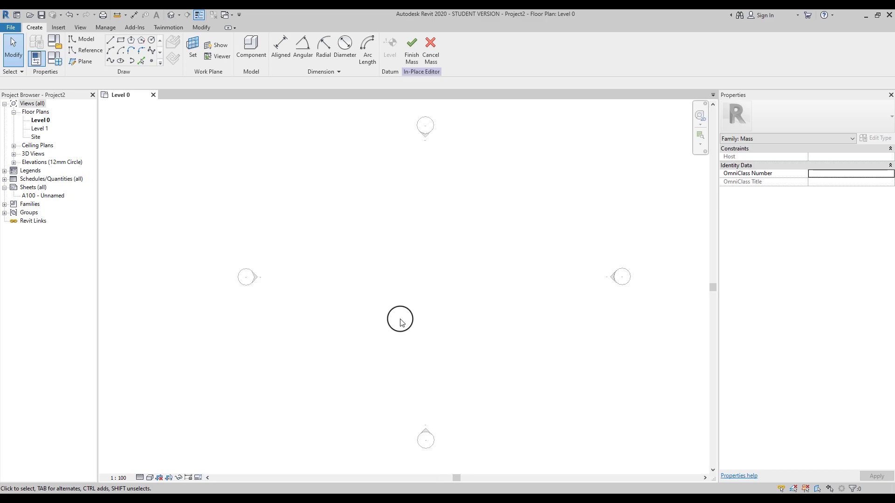
# Switch to the web browser and study the front and aerial renderings of the curved timber building in the article.
pyautogui.click(242, 492)
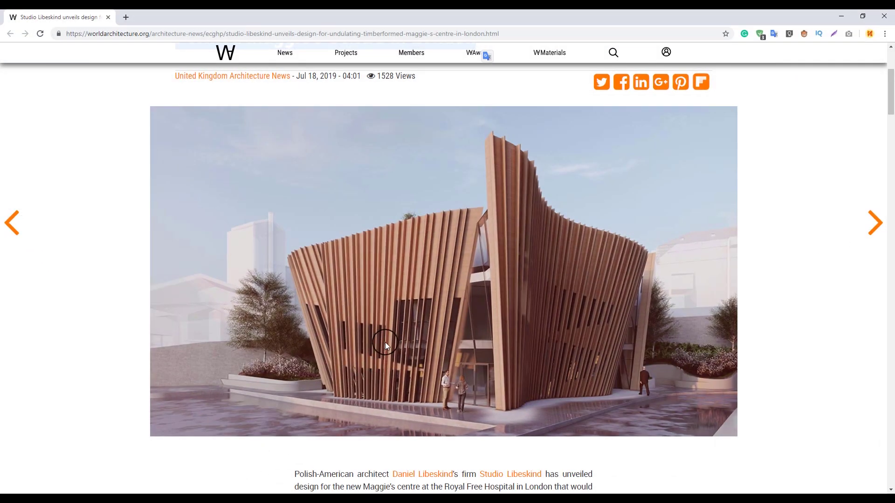
pyautogui.scroll(-12, 429, 281)
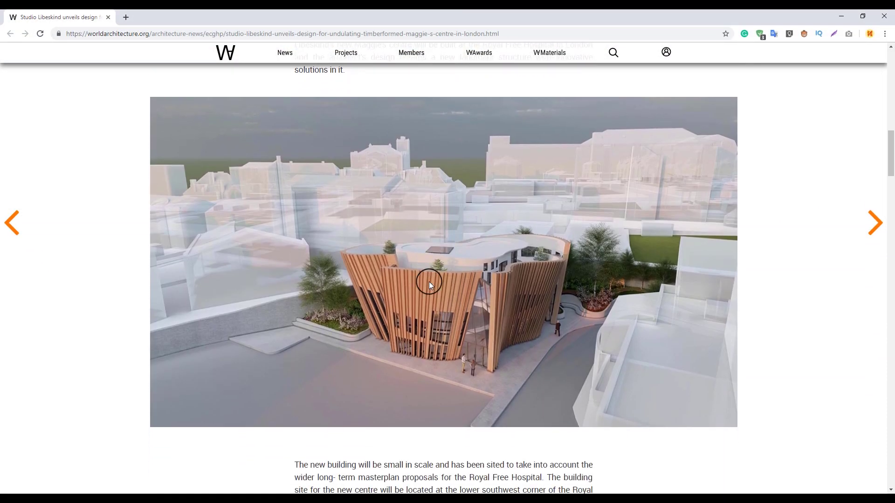
pyautogui.scroll(1, 438, 285)
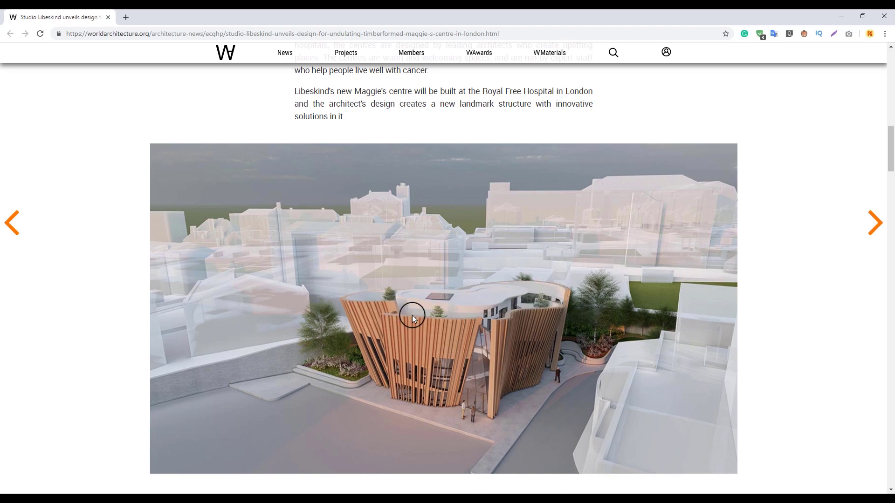
pyautogui.click(842, 16)
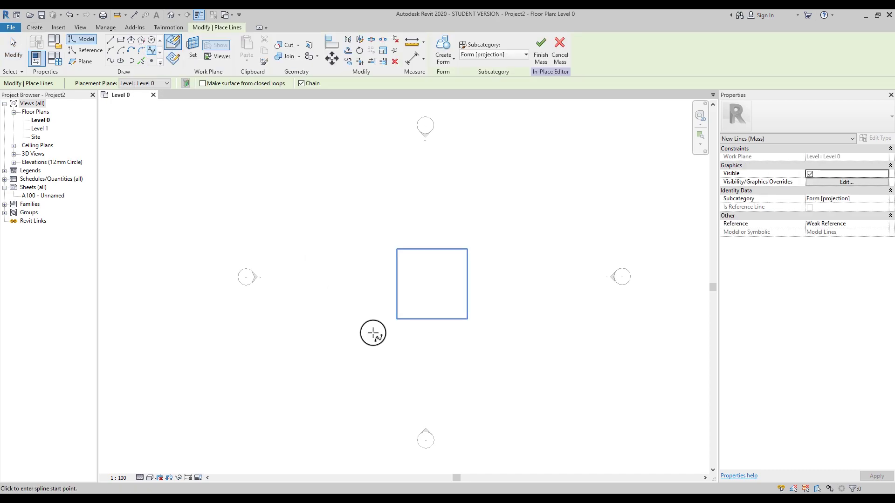
# Draw a model-line spline on Level 0 forming the large two-lobed outer curve, open along its lower-right side.
pyautogui.click(371, 335)
pyautogui.click(315, 366)
pyautogui.click(258, 331)
pyautogui.click(275, 265)
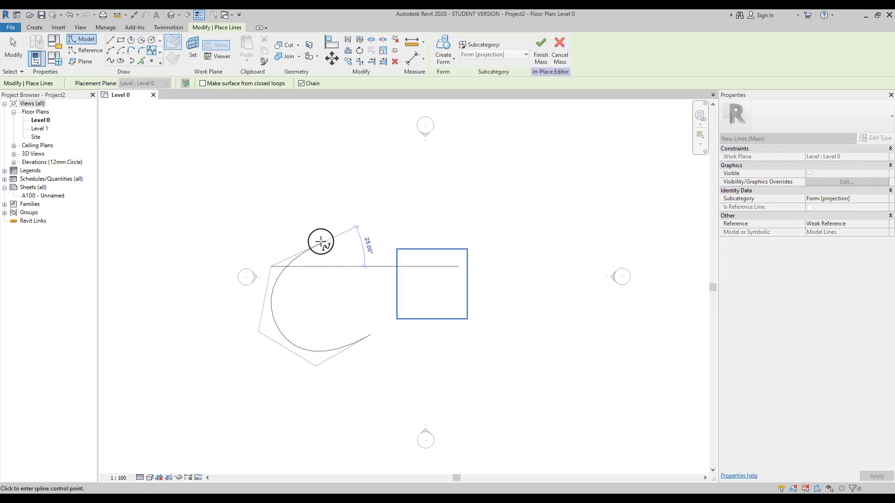
pyautogui.click(375, 246)
pyautogui.click(401, 209)
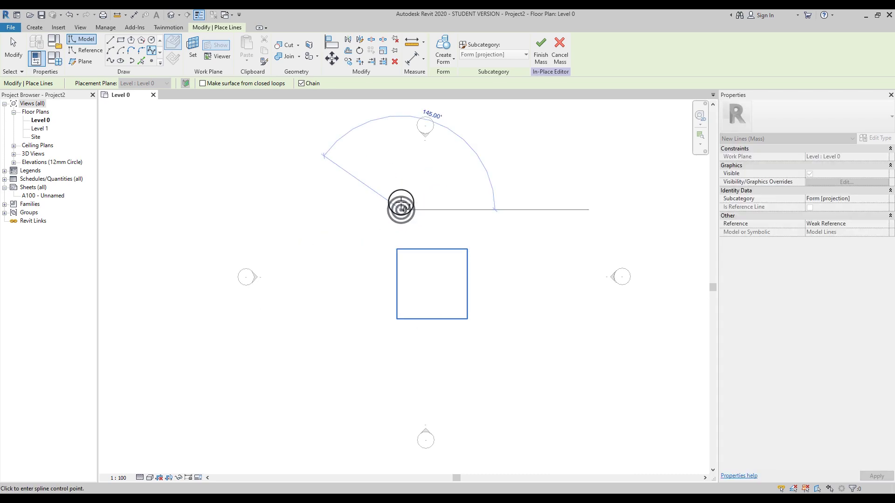
pyautogui.click(406, 166)
pyautogui.click(464, 145)
pyautogui.click(520, 185)
pyautogui.click(511, 237)
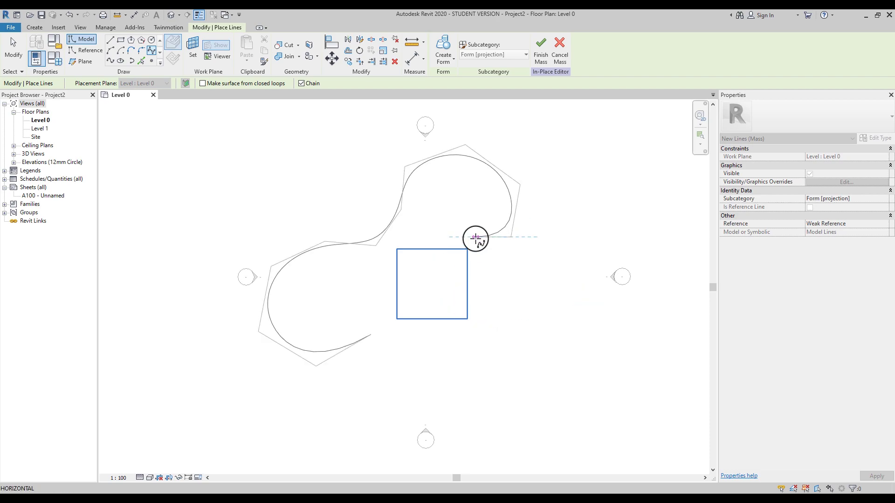
pyautogui.click(474, 247)
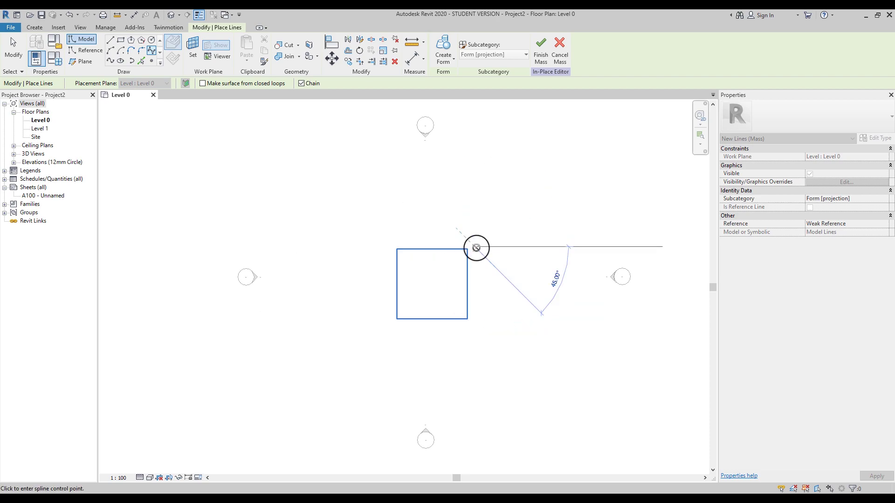
pyautogui.press('Escape')
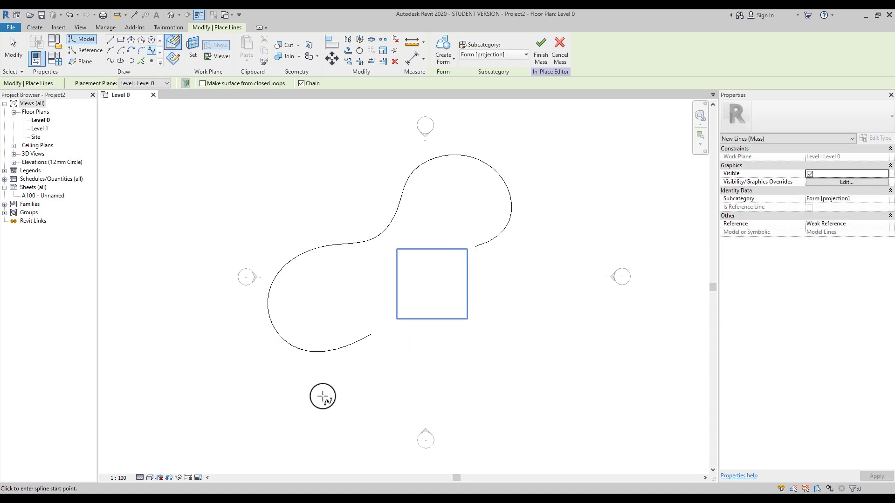
# Check the reference rendering and draw a short curved spline just beyond the lower end of the large outline.
pyautogui.click(243, 493)
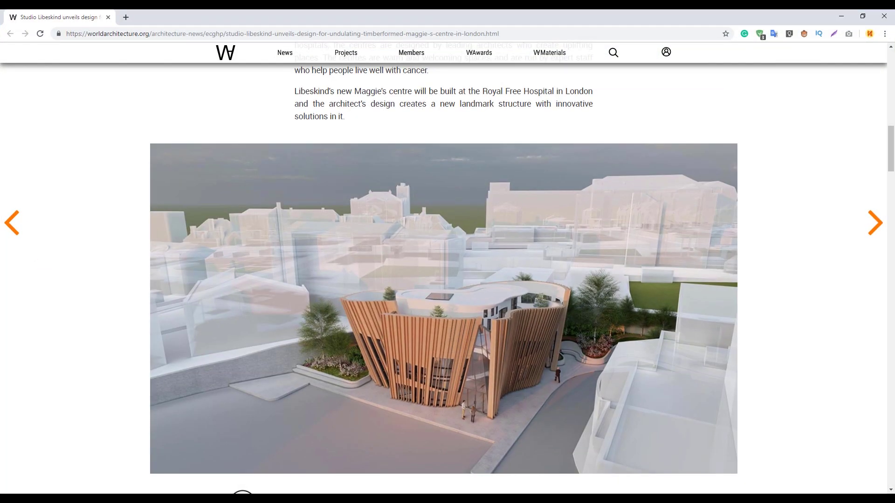
pyautogui.click(243, 493)
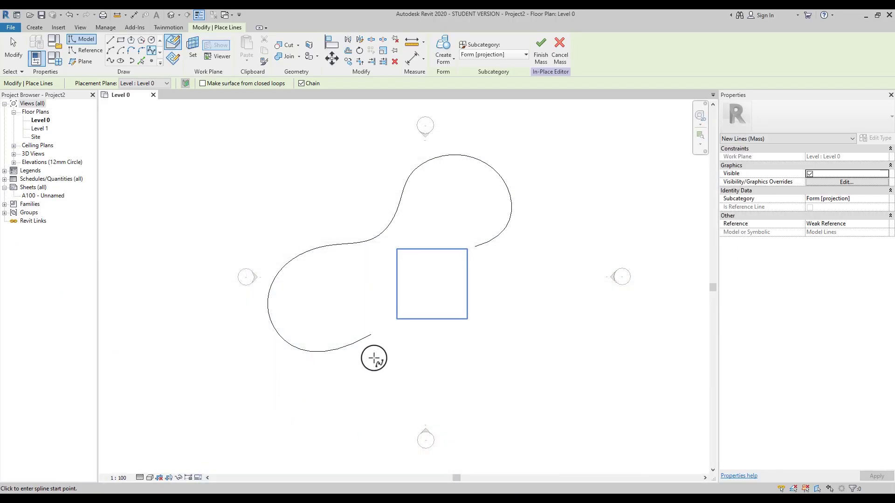
pyautogui.click(386, 360)
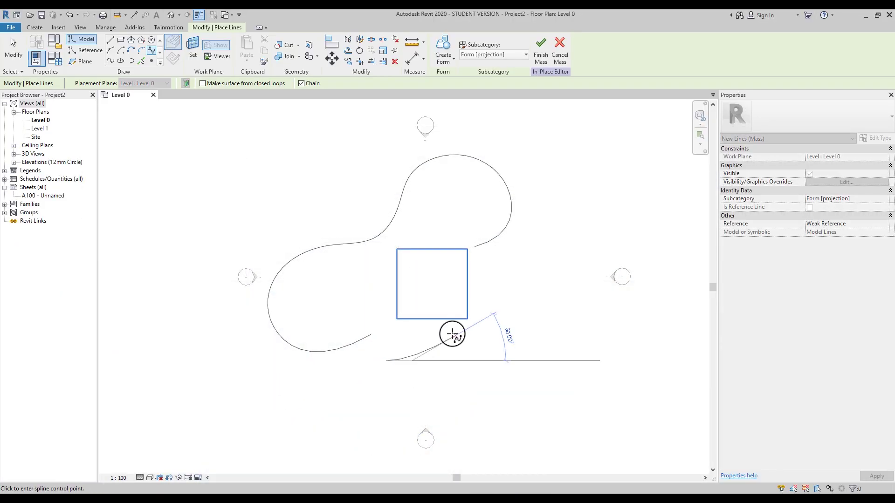
pyautogui.click(439, 333)
pyautogui.press('Escape')
pyautogui.press('Escape')
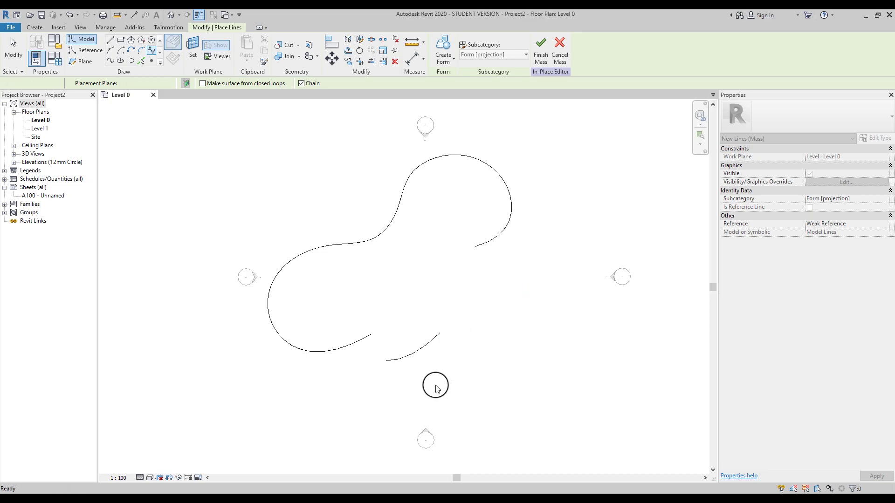
# Recheck the reference rendering and draw a wavy spline from beside the short curve up to the large outline's upper open end.
pyautogui.press('Return')
pyautogui.click(221, 491)
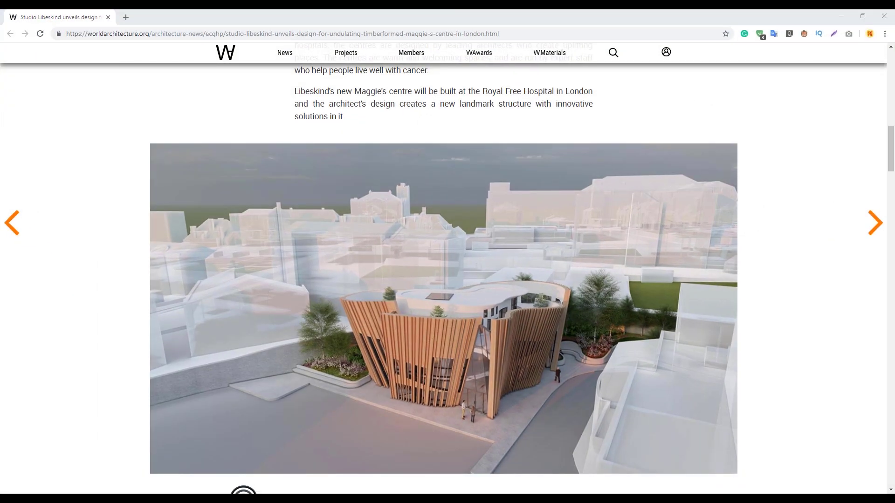
pyautogui.click(242, 492)
pyautogui.click(458, 350)
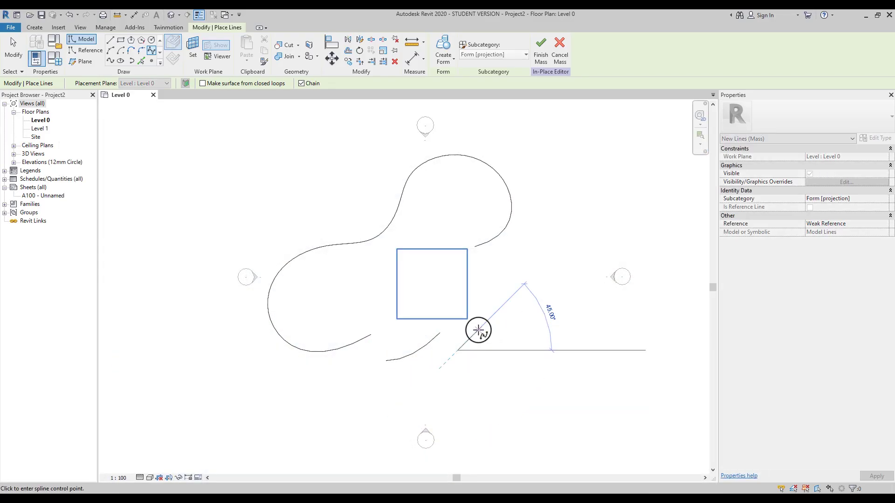
pyautogui.click(465, 301)
pyautogui.click(460, 292)
pyautogui.click(471, 274)
pyautogui.click(472, 270)
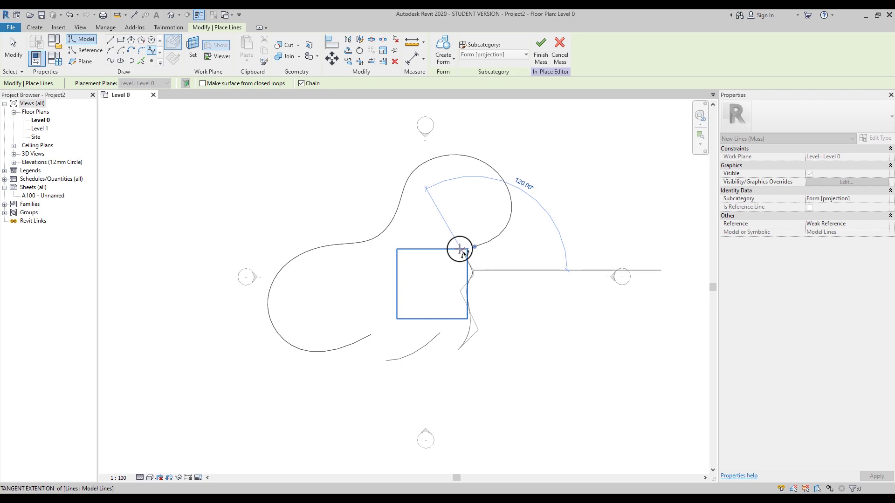
pyautogui.click(459, 250)
pyautogui.press('Escape')
pyautogui.press('Escape')
# Reshape the wavy spline by moving its middle control point down and inward to deepen the bend.
pyautogui.scroll(2, 466, 282)
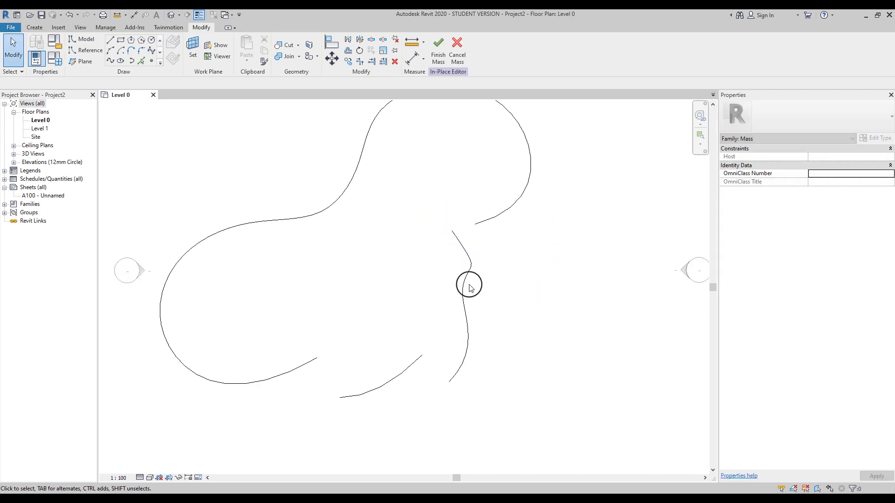
pyautogui.click(454, 289)
pyautogui.scroll(2, 451, 290)
pyautogui.moveTo(449, 292); pyautogui.dragTo(429, 316)
pyautogui.press('Escape')
pyautogui.scroll(-2, 540, 298)
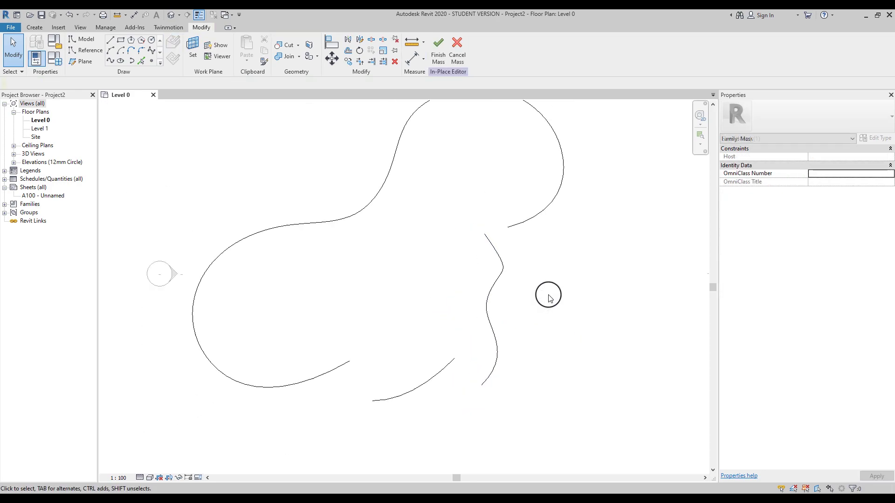
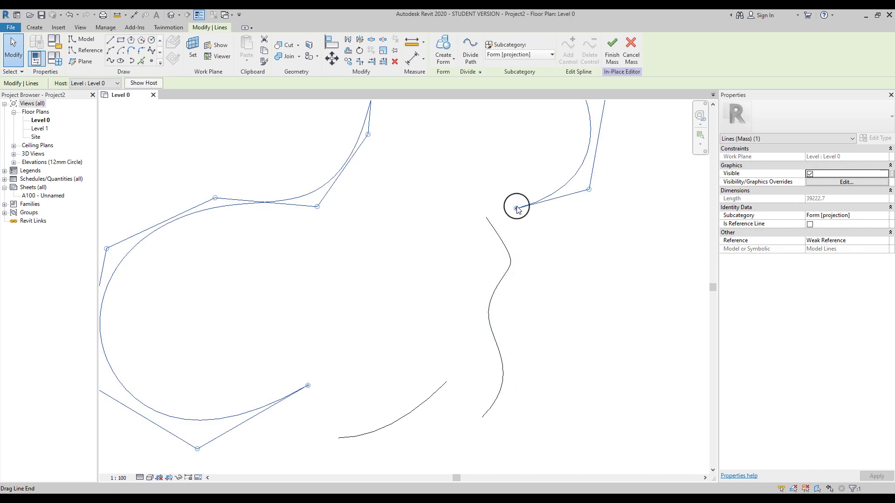
# Adjust the control points near the wavy spline's upper end to round out its upper bend.
pyautogui.click(497, 233)
pyautogui.moveTo(498, 233); pyautogui.dragTo(496, 200)
pyautogui.moveTo(525, 247); pyautogui.dragTo(519, 268)
pyautogui.click(576, 271)
pyautogui.scroll(-4, 623, 244)
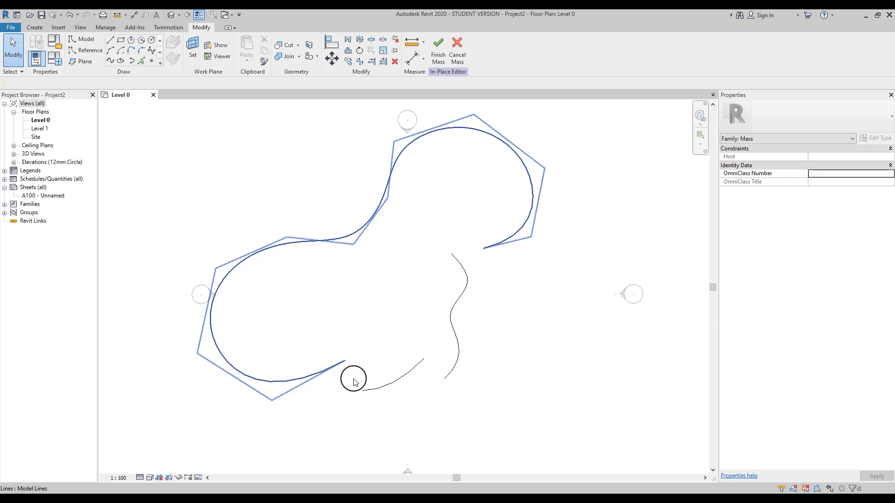
# Draw three straight model lines snapping between the open spline endpoints to close the building outline.
pyautogui.click(112, 39)
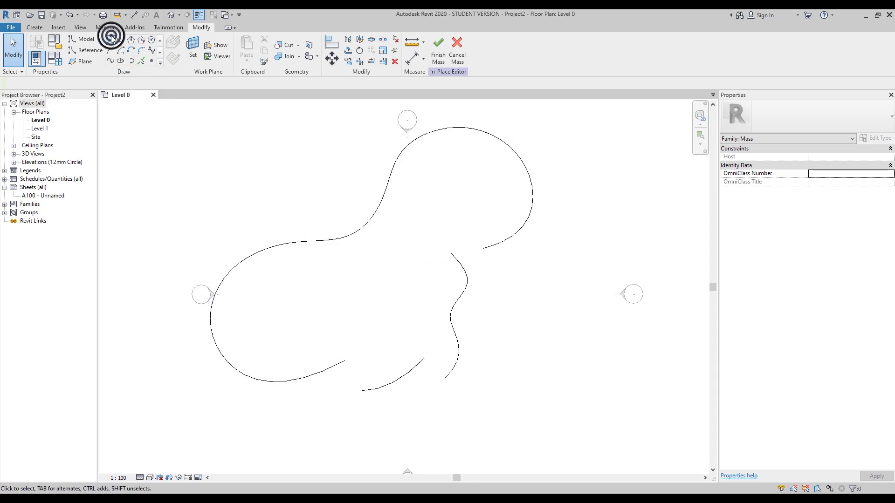
pyautogui.click(344, 361)
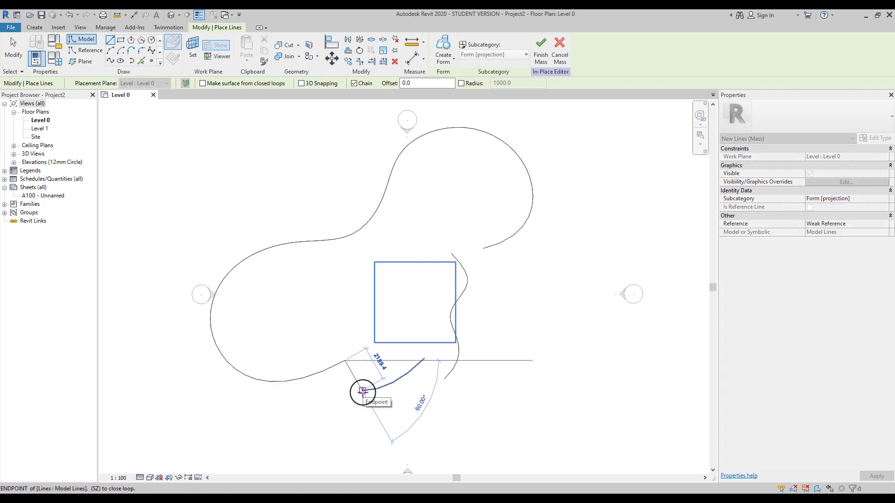
pyautogui.click(362, 391)
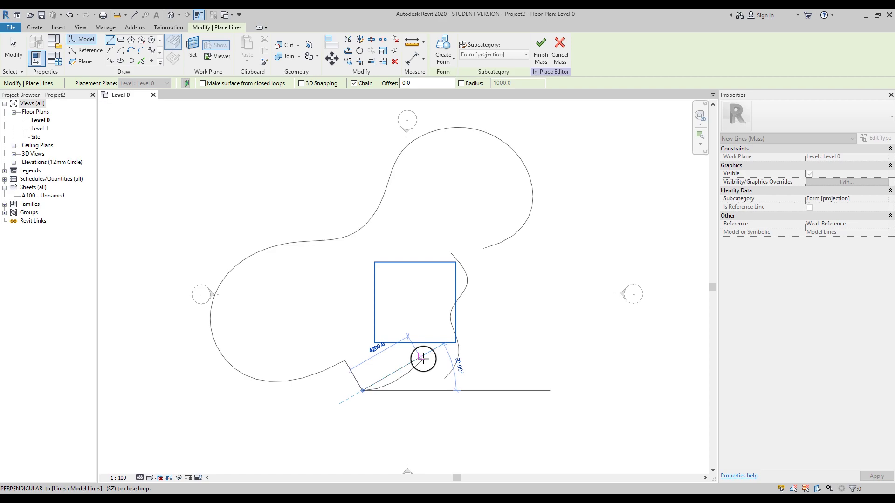
pyautogui.click(422, 357)
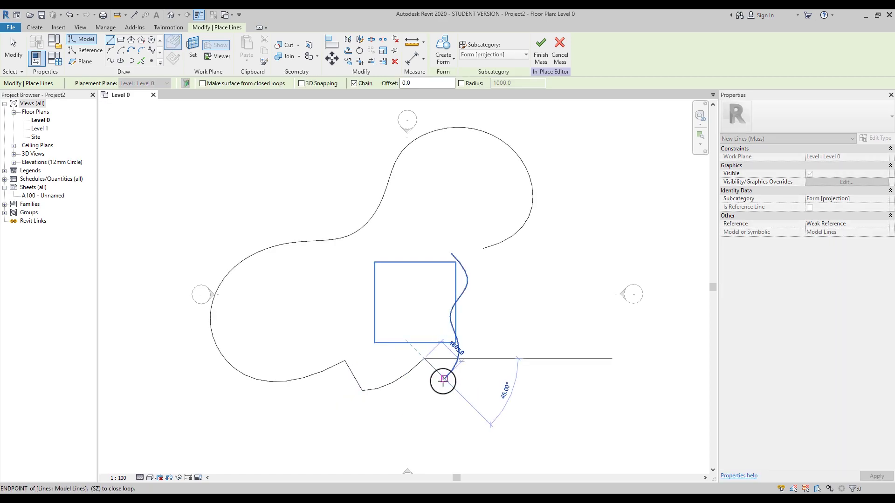
pyautogui.click(445, 378)
pyautogui.press('Escape')
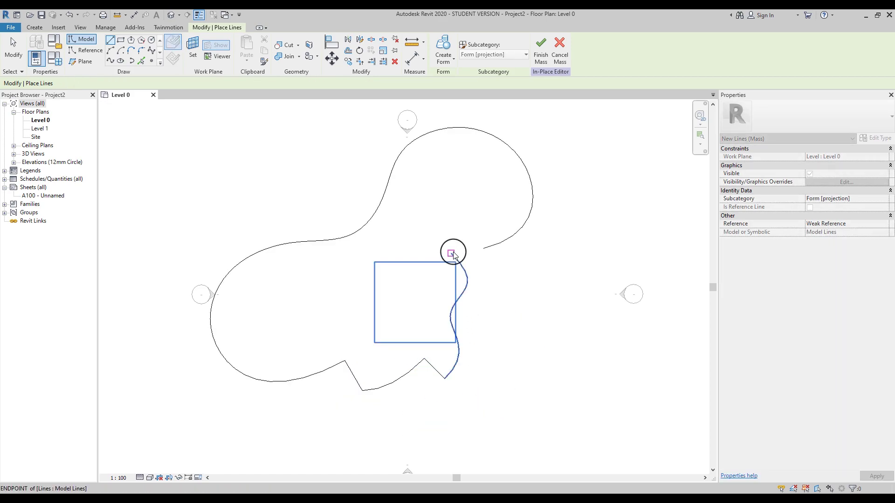
pyautogui.click(484, 248)
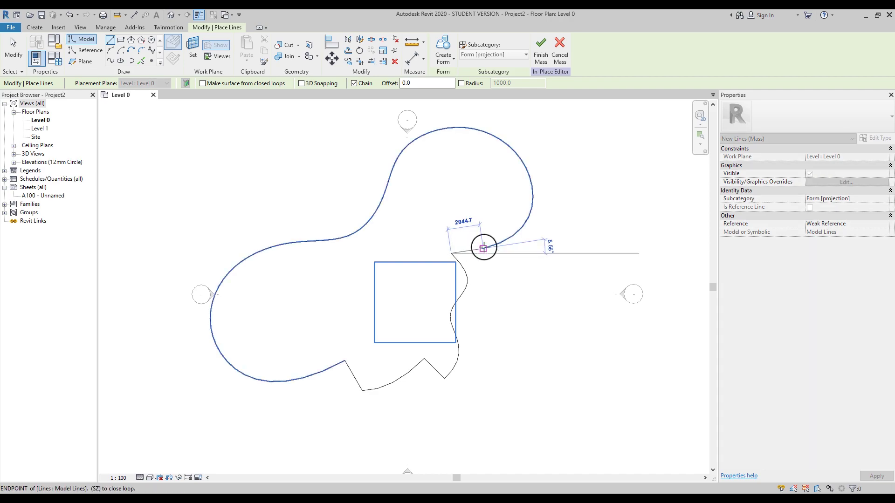
pyautogui.press('Escape')
pyautogui.press('Escape')
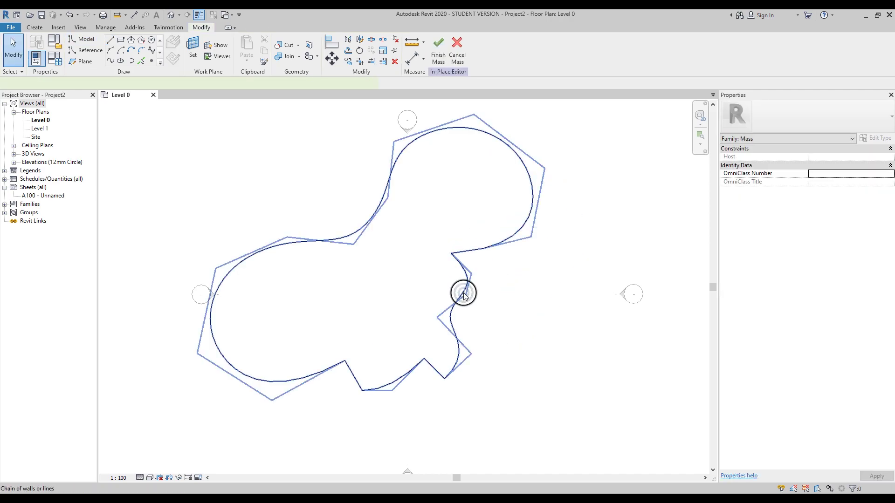
# Select the closed outline chain, switch to the 3D view and create a solid form from it.
pyautogui.click(464, 294)
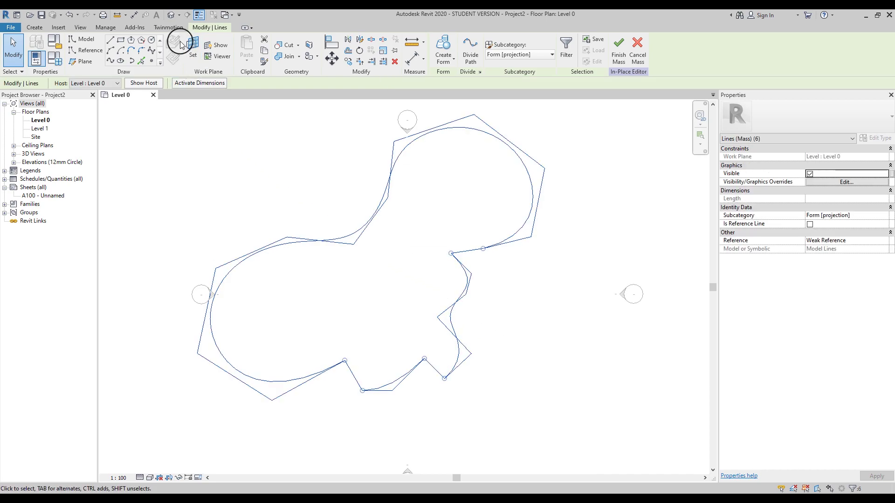
pyautogui.click(172, 20)
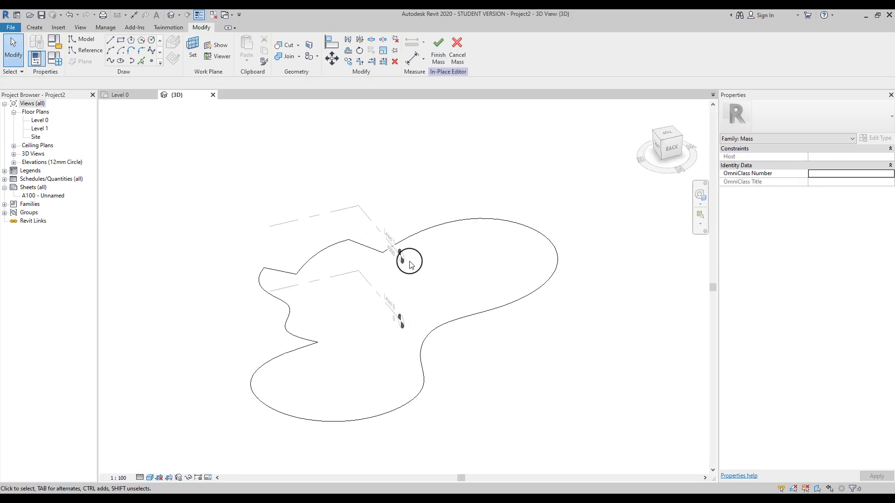
pyautogui.keyDown('shift'); pyautogui.moveTo(232, 349); pyautogui.dragTo(495, 336, button='middle'); pyautogui.keyUp('shift')
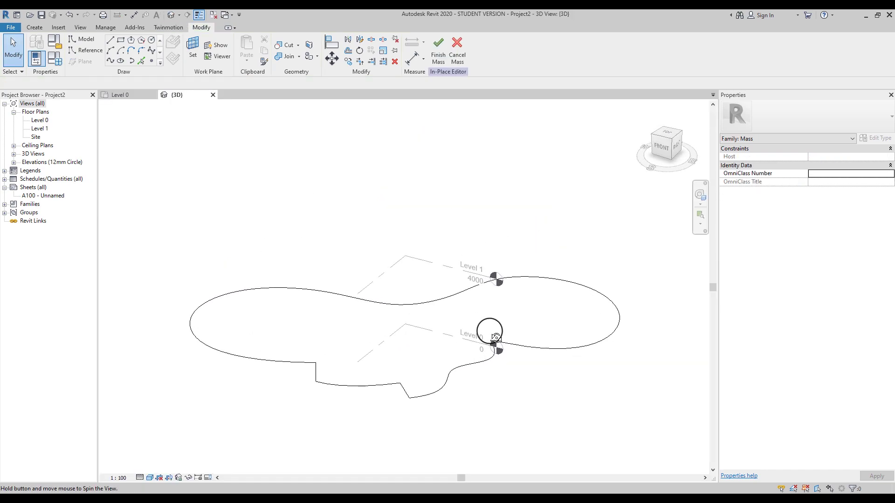
pyautogui.click(289, 363)
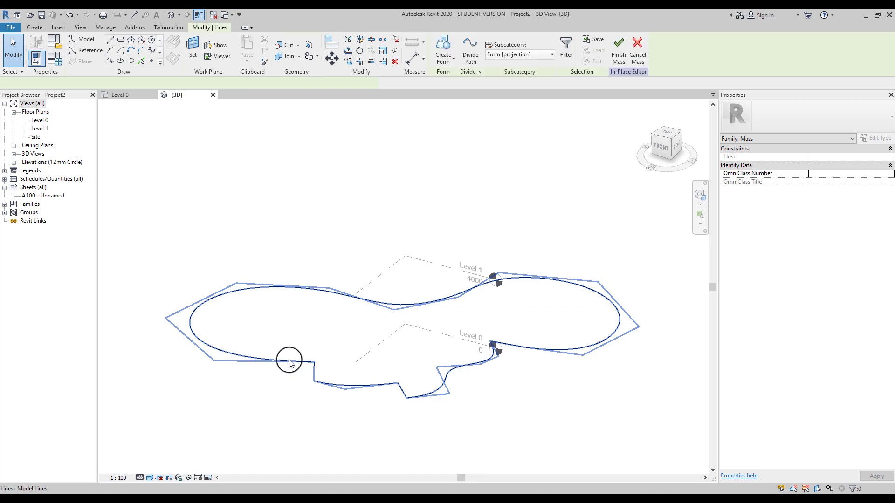
pyautogui.click(444, 48)
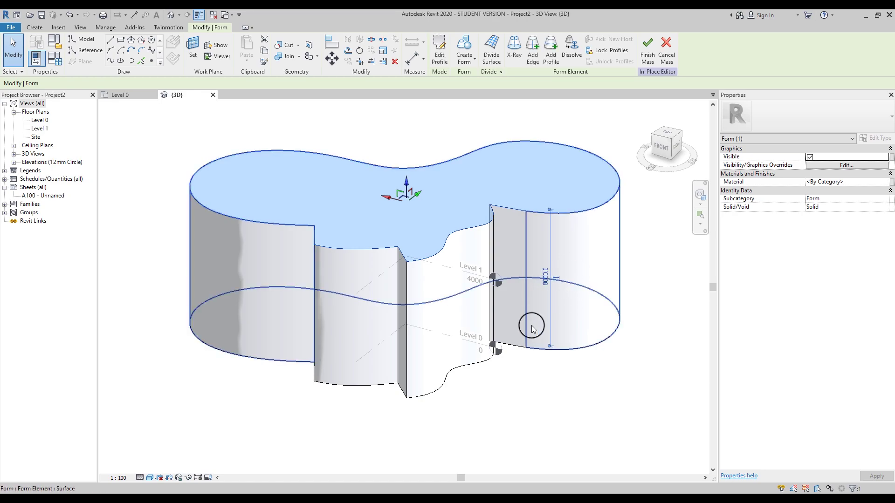
pyautogui.keyDown('shift'); pyautogui.moveTo(503, 370); pyautogui.dragTo(576, 382, button='middle'); pyautogui.keyUp('shift')
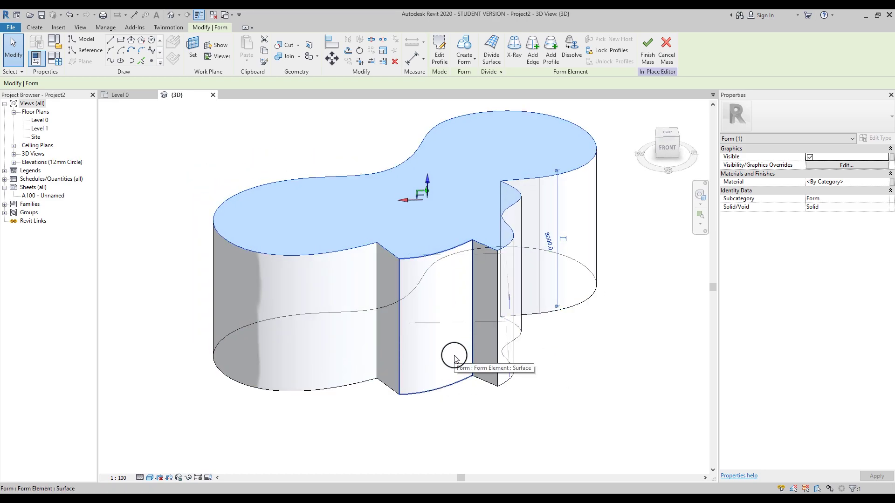
pyautogui.click(375, 415)
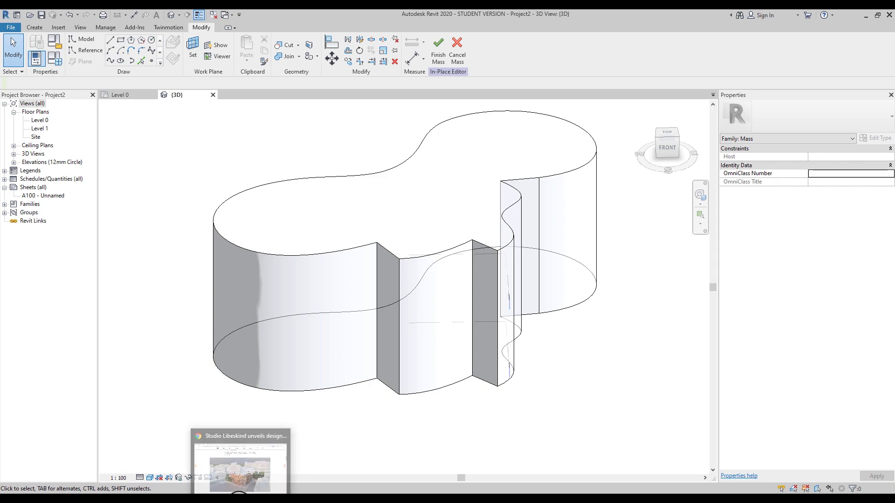
# Check the reference rendering and open the form's bottom face profile for editing in the Level 0 plan.
pyautogui.click(236, 461)
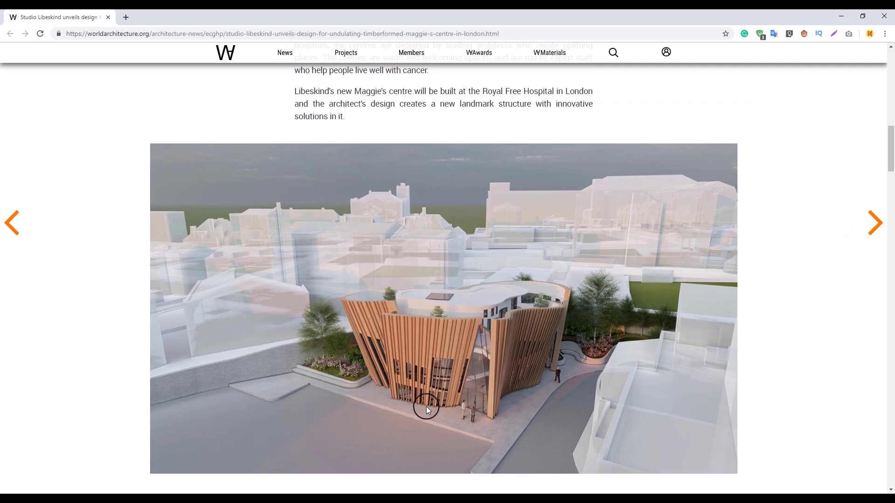
pyautogui.click(846, 17)
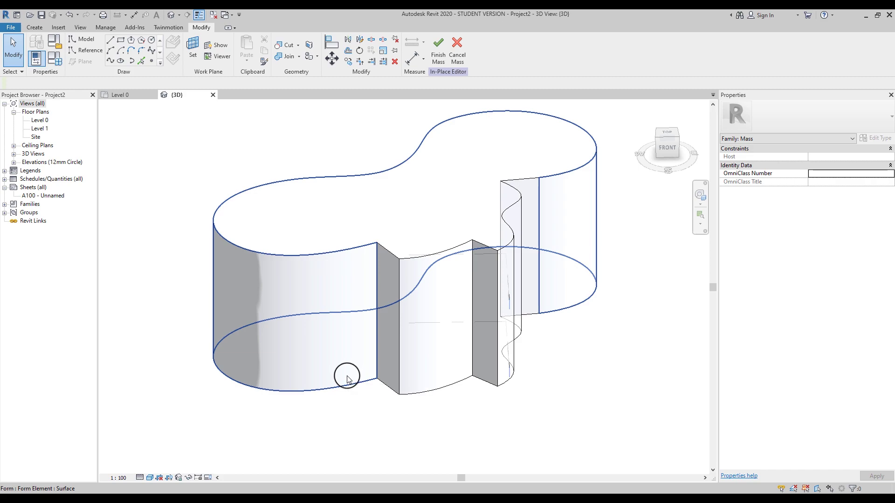
pyautogui.press('Tab')
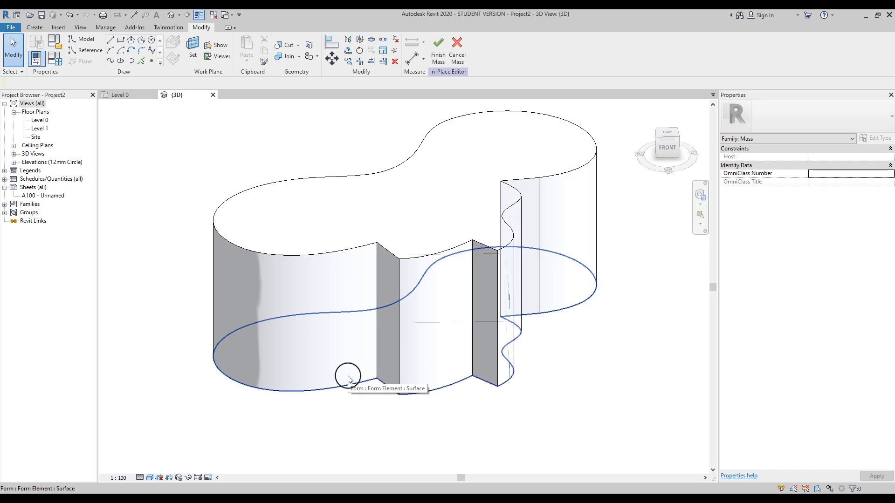
pyautogui.click(348, 379)
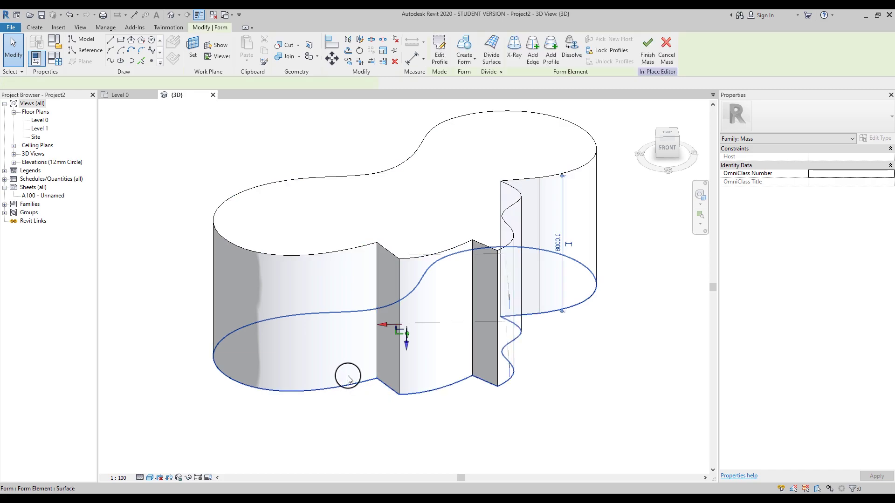
pyautogui.click(442, 52)
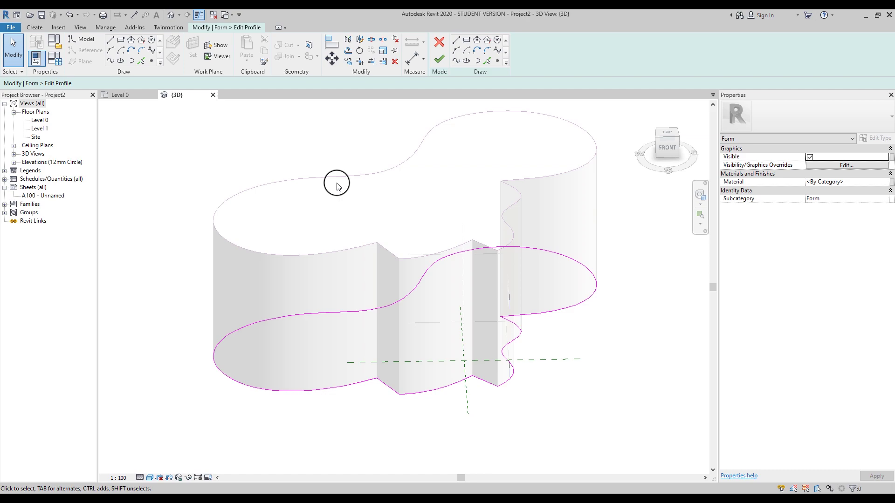
pyautogui.click(122, 94)
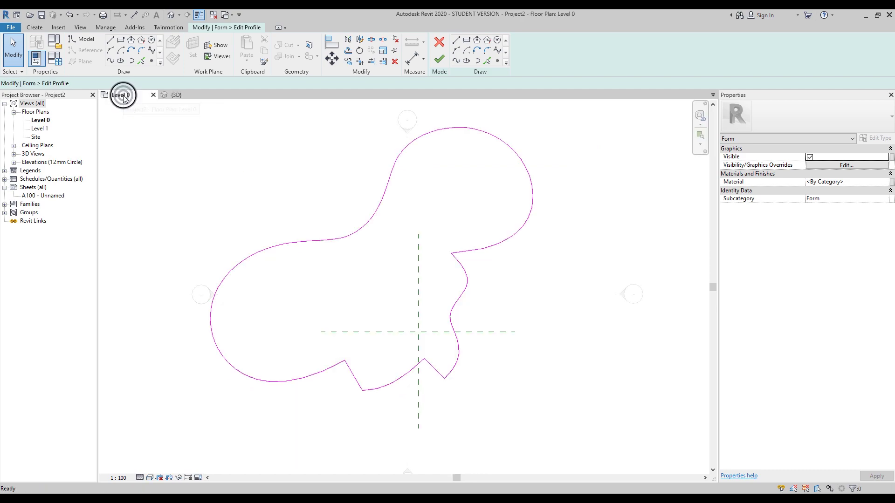
# Scale the whole bottom profile inward graphically from a point near its middle to a 3600 mm distance, and finish the profile in the 3D view.
pyautogui.press('Tab')
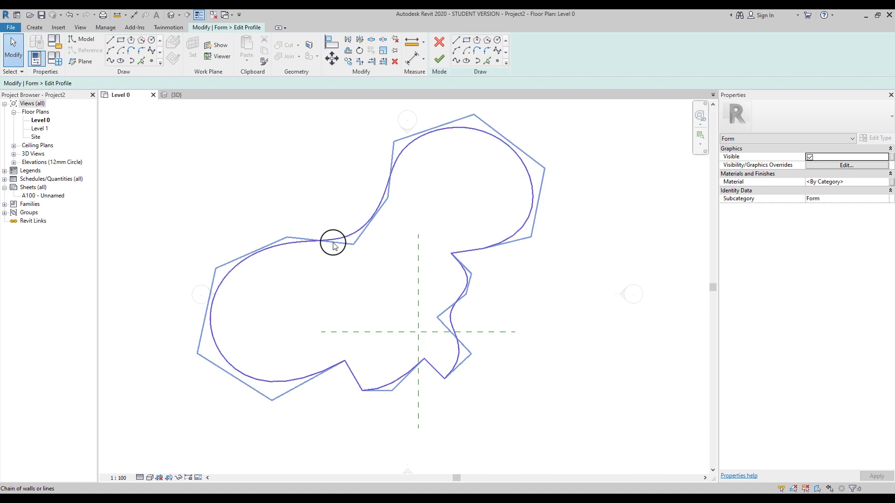
pyautogui.click(333, 242)
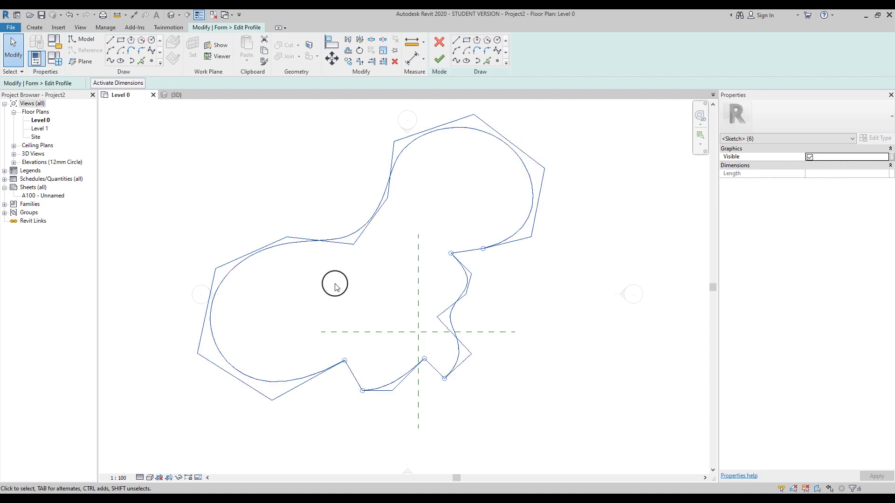
pyautogui.click(382, 50)
pyautogui.click(386, 289)
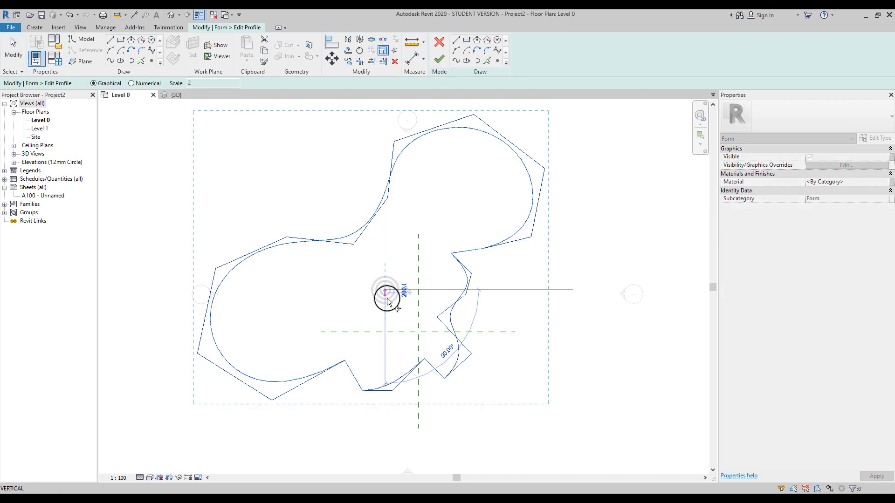
pyautogui.click(448, 318)
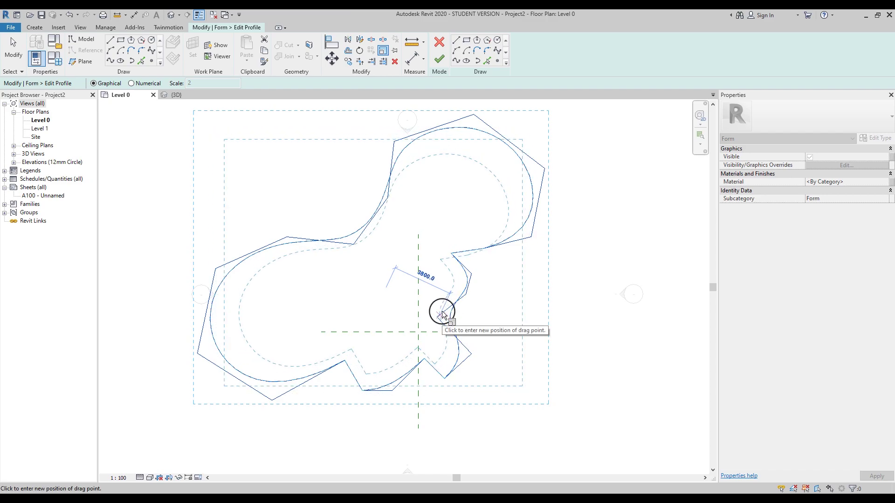
pyautogui.scroll(3, 438, 312)
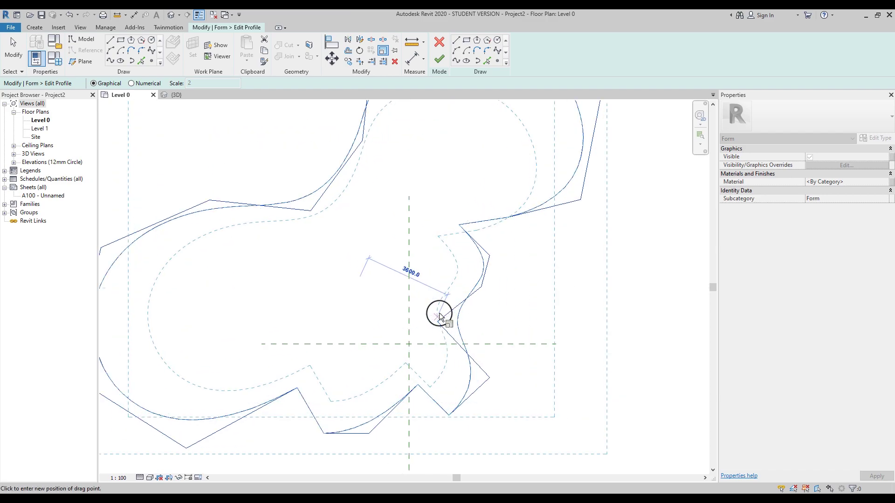
pyautogui.click(439, 318)
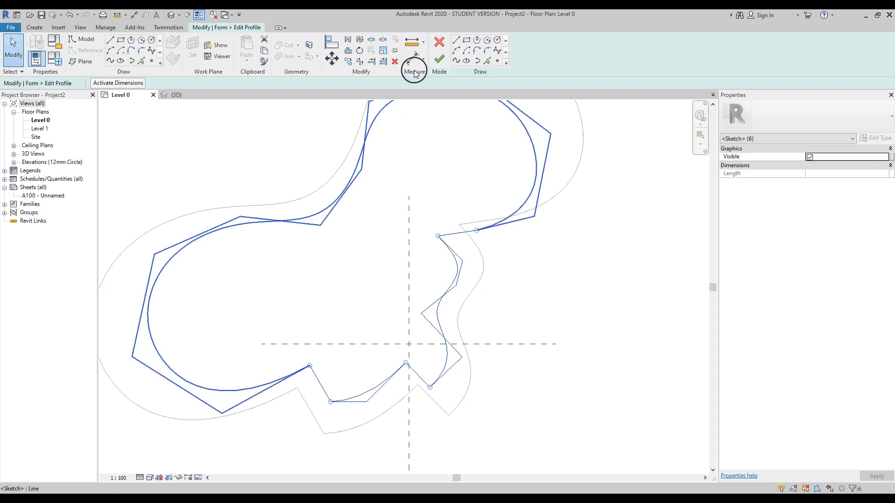
pyautogui.click(440, 58)
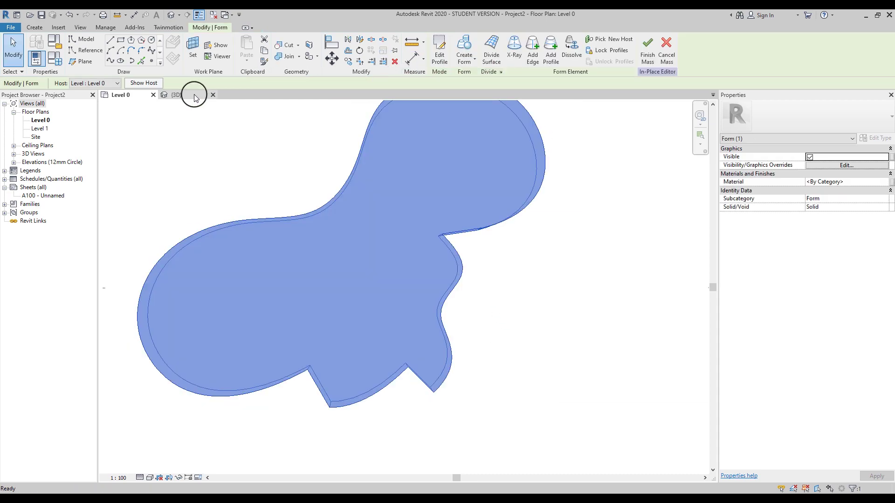
pyautogui.click(191, 96)
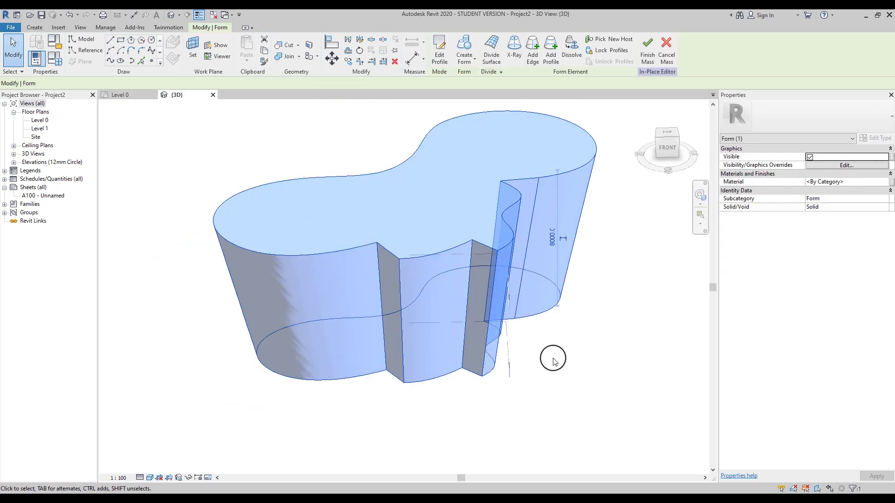
pyautogui.click(566, 365)
# Reopen the bottom face profile of the mass form for editing in the Level 0 plan.
pyautogui.keyDown('shift'); pyautogui.moveTo(557, 371); pyautogui.dragTo(504, 372, button='middle'); pyautogui.keyUp('shift')
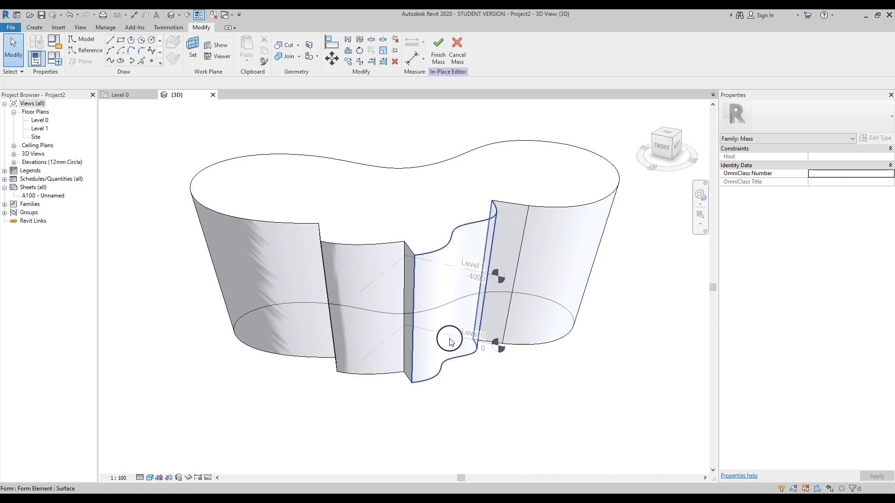
pyautogui.press('Tab')
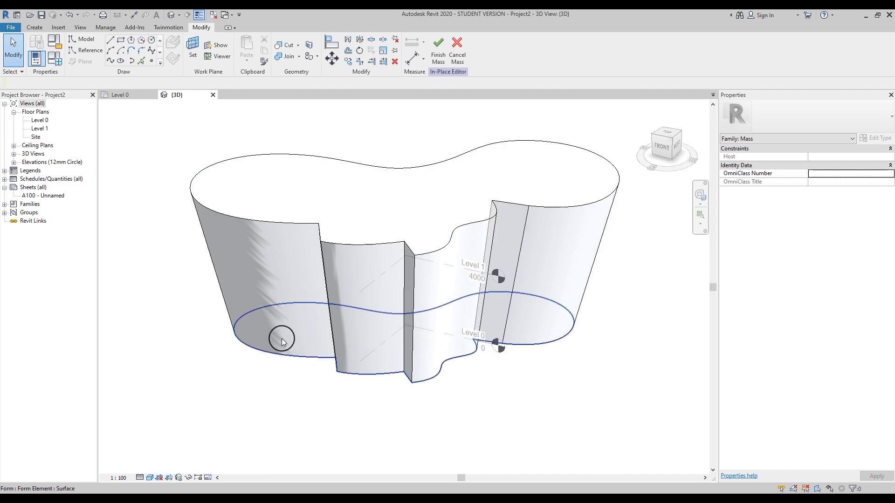
pyautogui.click(282, 343)
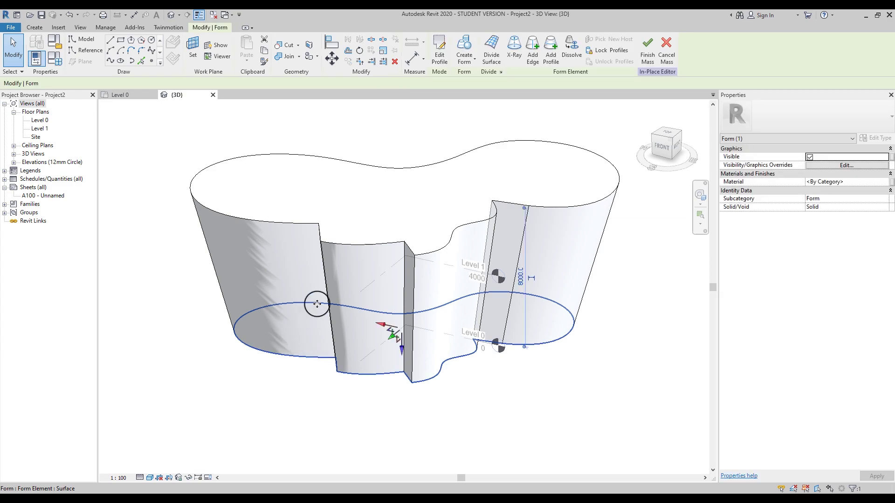
pyautogui.click(439, 48)
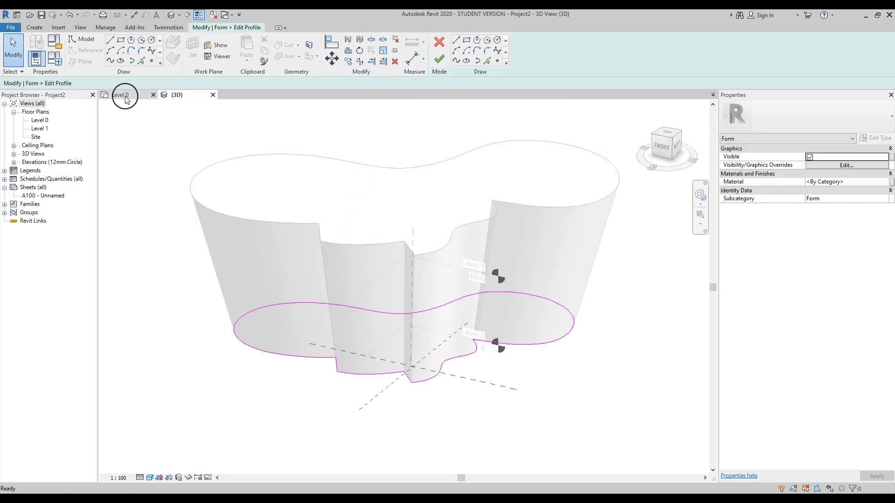
pyautogui.click(121, 95)
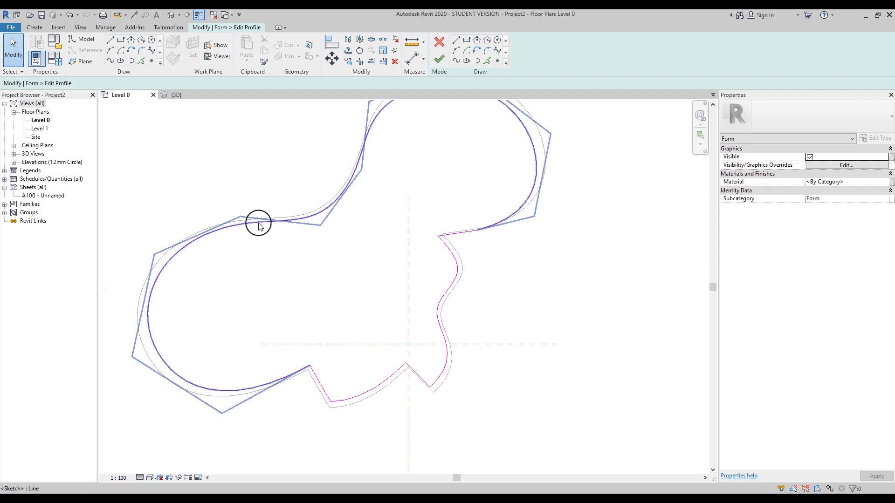
# Scale the entire bottom profile chain further inward graphically to a 2400 mm distance, and finish the profile in the 3D view.
pyautogui.press('Tab')
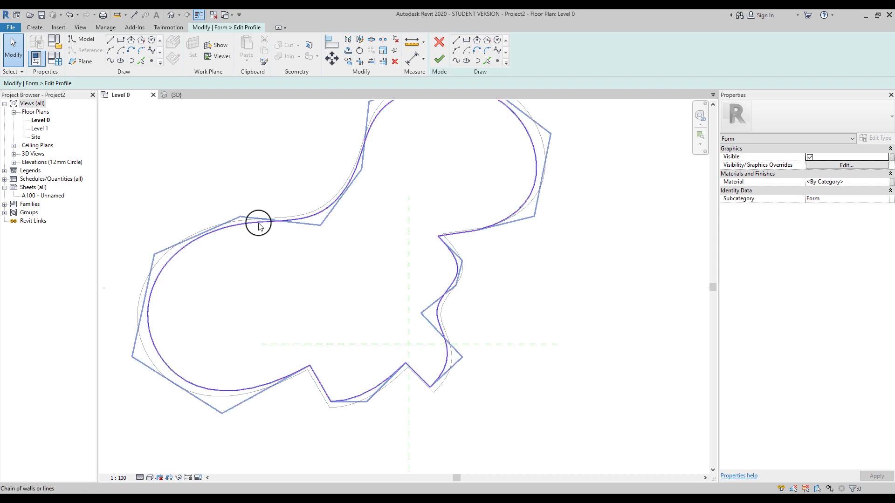
pyautogui.click(259, 226)
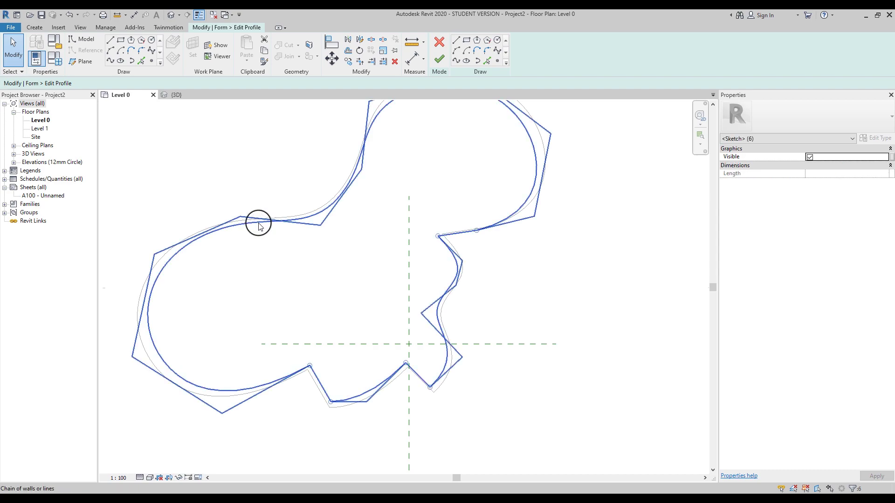
pyautogui.click(384, 53)
pyautogui.click(398, 331)
pyautogui.click(430, 305)
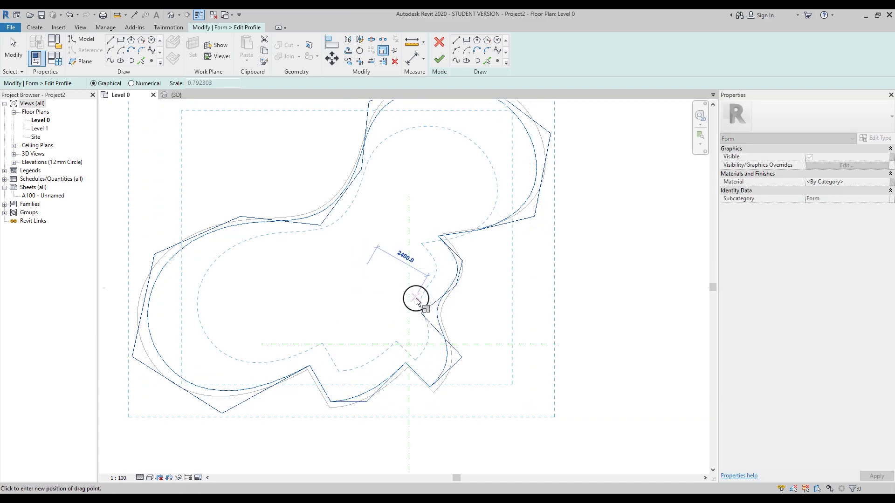
pyautogui.click(416, 300)
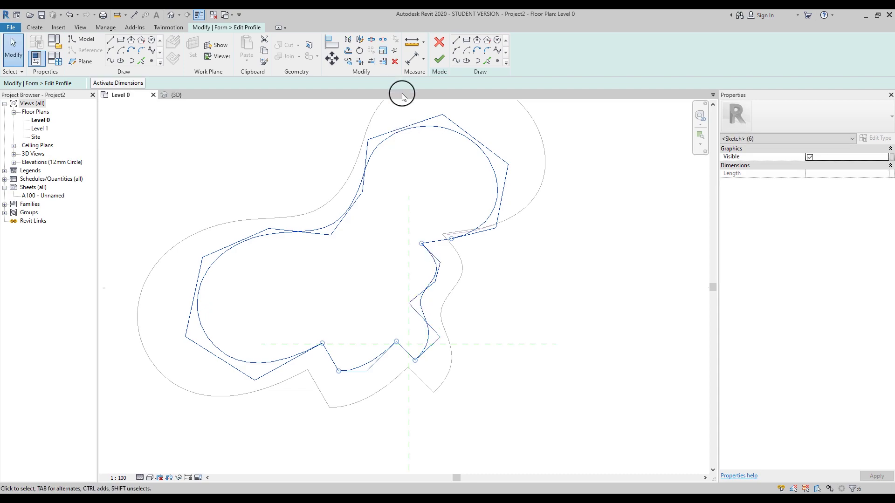
pyautogui.click(437, 61)
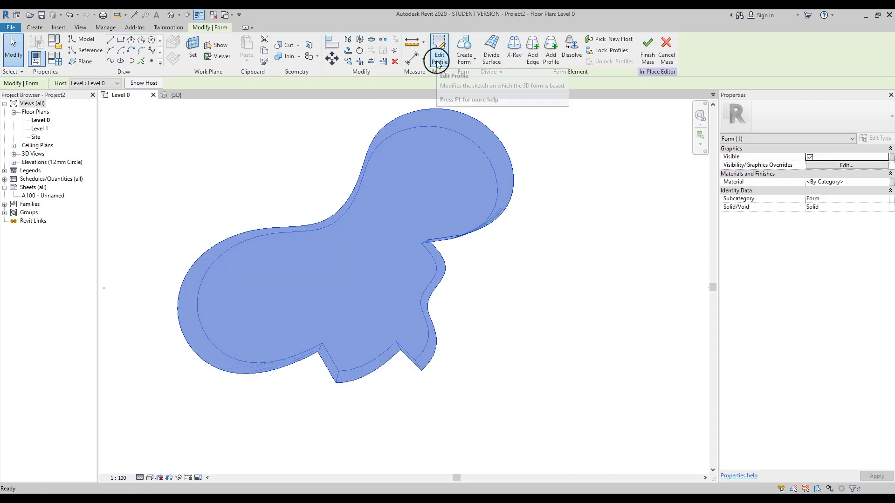
pyautogui.click(175, 95)
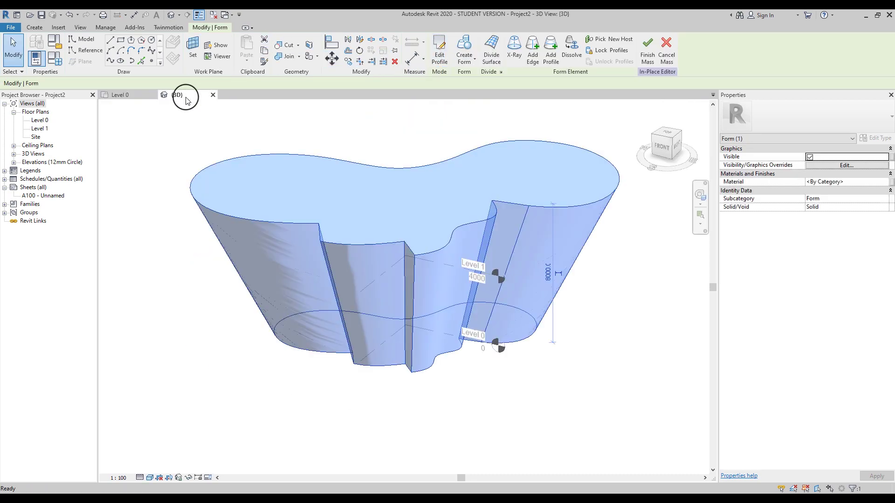
pyautogui.click(637, 353)
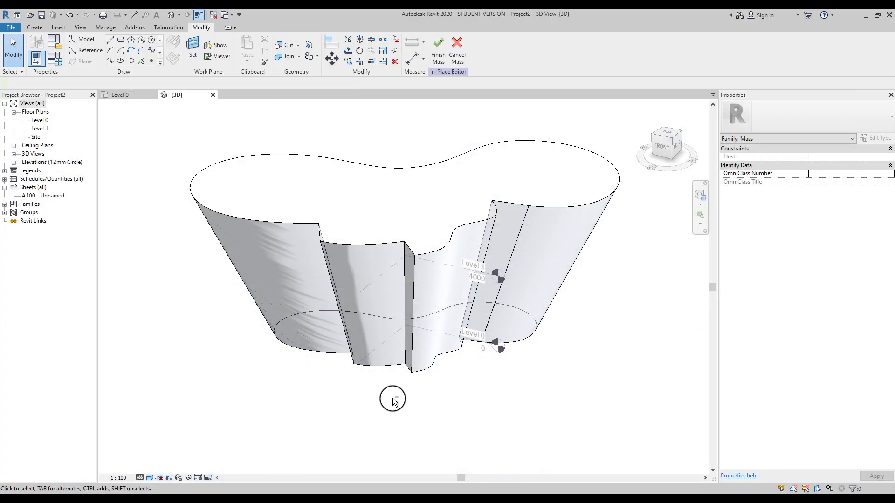
# Divide the short curved front face between the two notches, with U grid number 1 and V grid number 7.
pyautogui.keyDown('shift'); pyautogui.moveTo(398, 389); pyautogui.dragTo(543, 373, button='middle'); pyautogui.keyUp('shift')
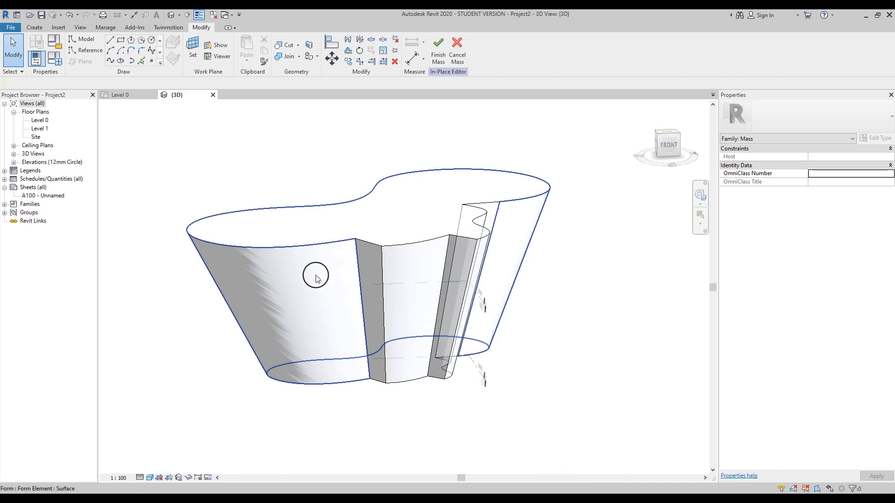
pyautogui.click(403, 264)
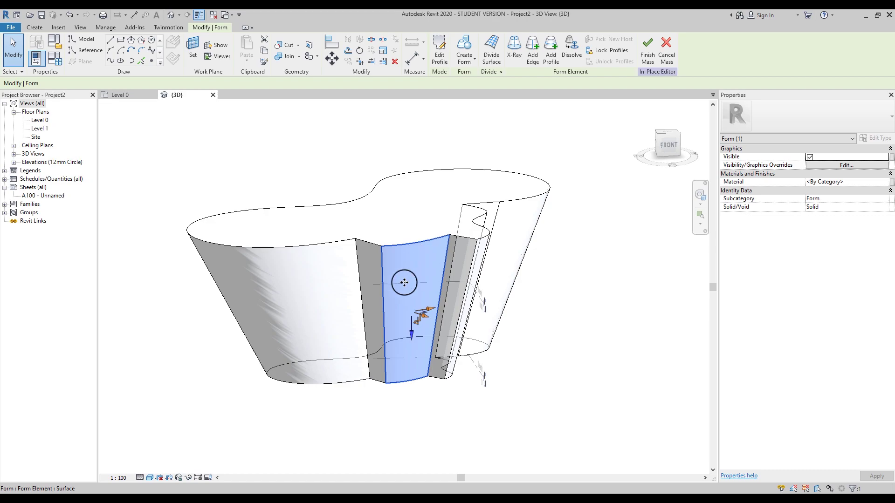
pyautogui.click(493, 53)
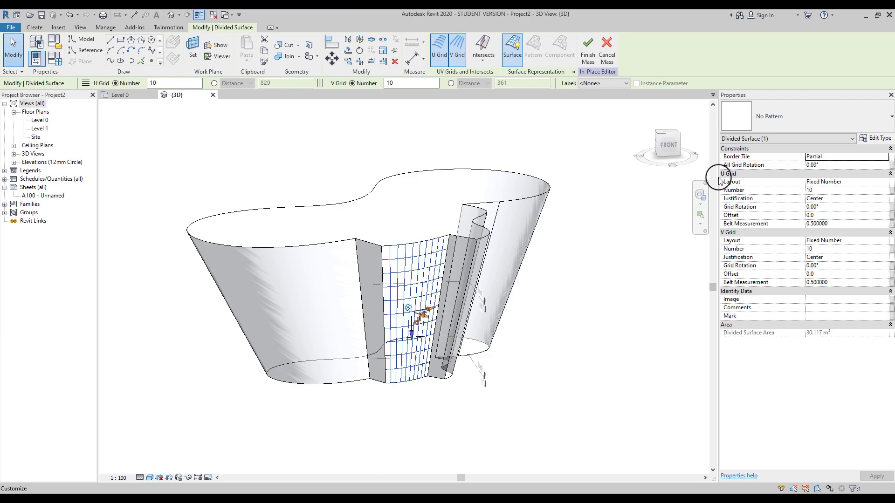
pyautogui.click(833, 191)
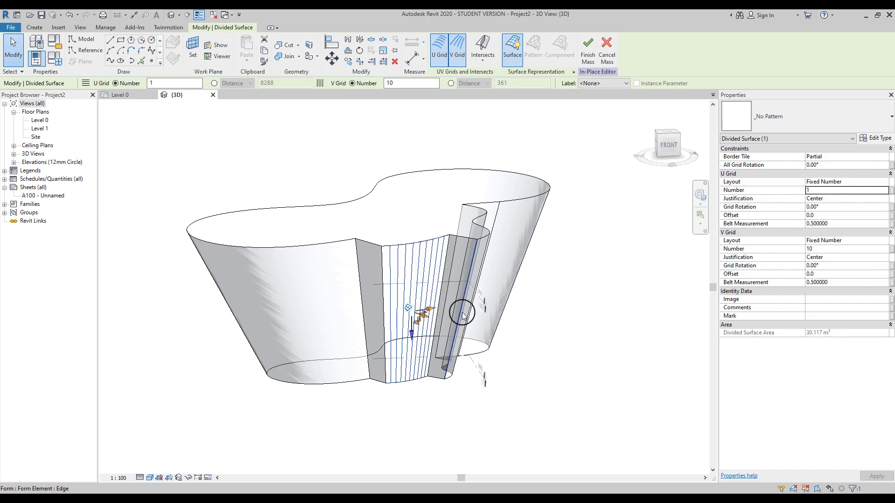
pyautogui.keyDown('shift'); pyautogui.moveTo(525, 266); pyautogui.dragTo(435, 286, button='middle'); pyautogui.keyUp('shift')
pyautogui.scroll(2, 425, 292)
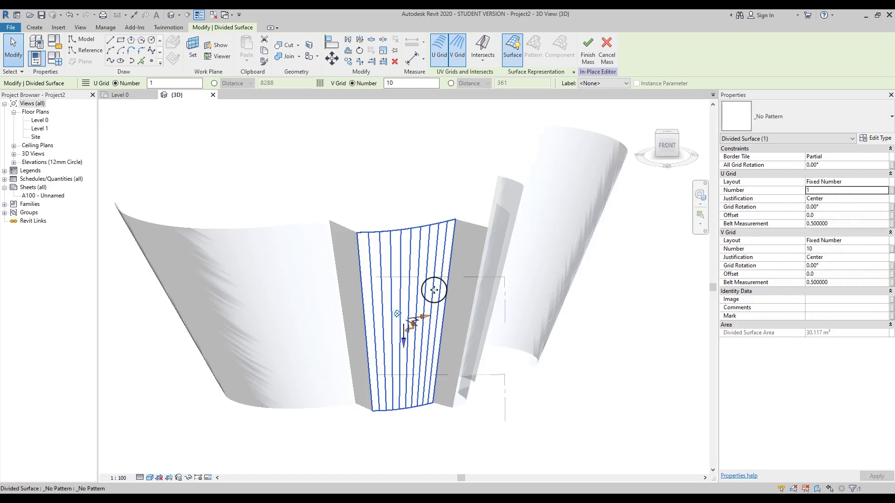
pyautogui.click(830, 249)
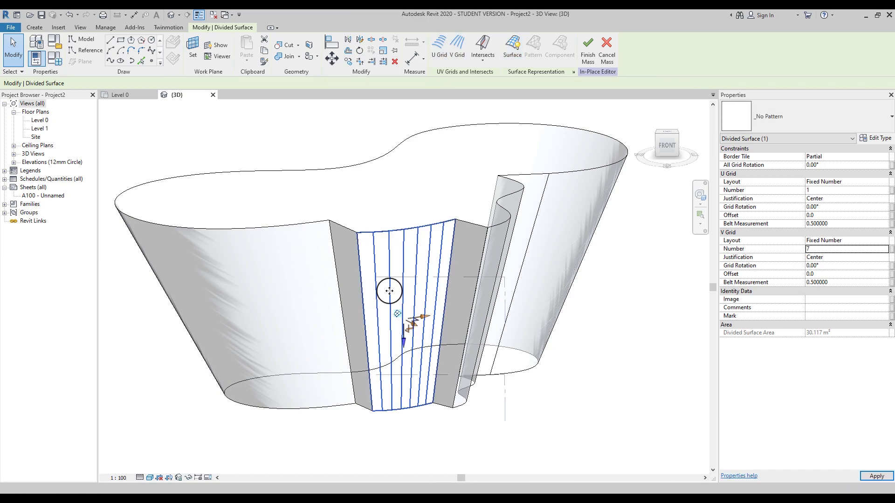
pyautogui.moveTo(398, 286)
pyautogui.keyDown('shift'); pyautogui.mouseDown(button='middle')
pyautogui.moveTo(425, 278)
pyautogui.moveTo(405, 285)
pyautogui.mouseUp(button='middle'); pyautogui.keyUp('shift')
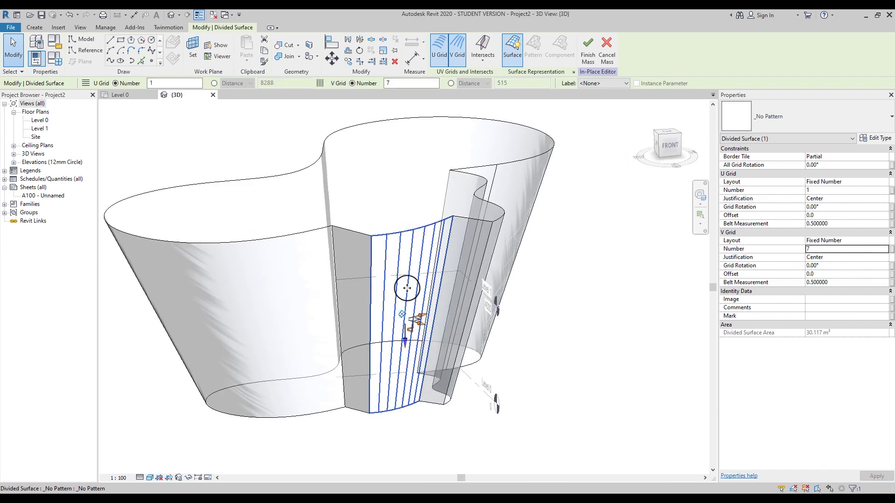
# Divide the large wraparound outer face and set its U grid number to 1.
pyautogui.click(302, 285)
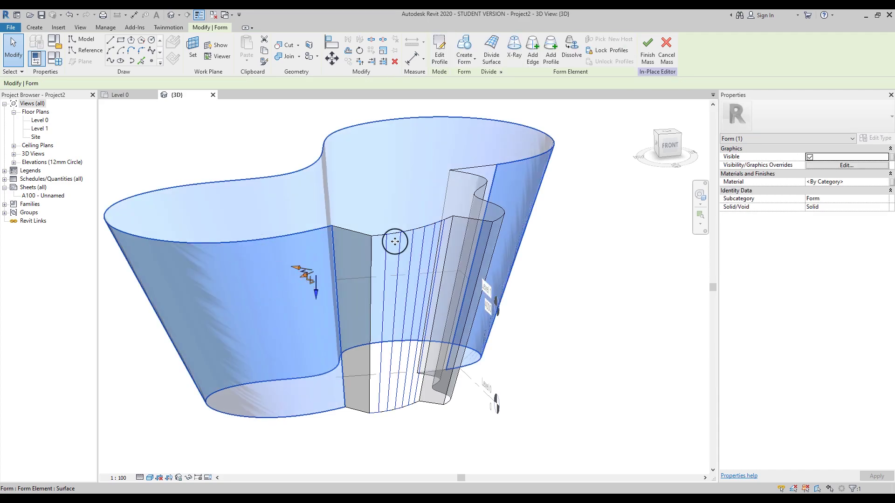
pyautogui.click(489, 44)
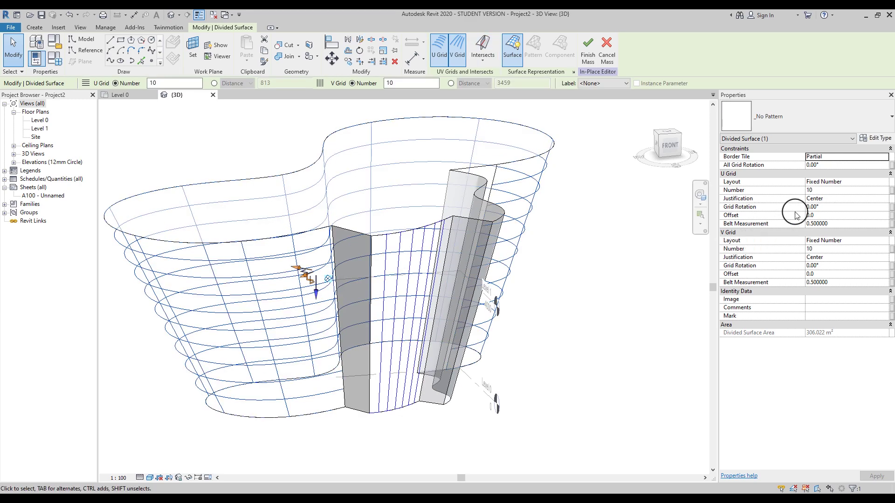
pyautogui.click(817, 191)
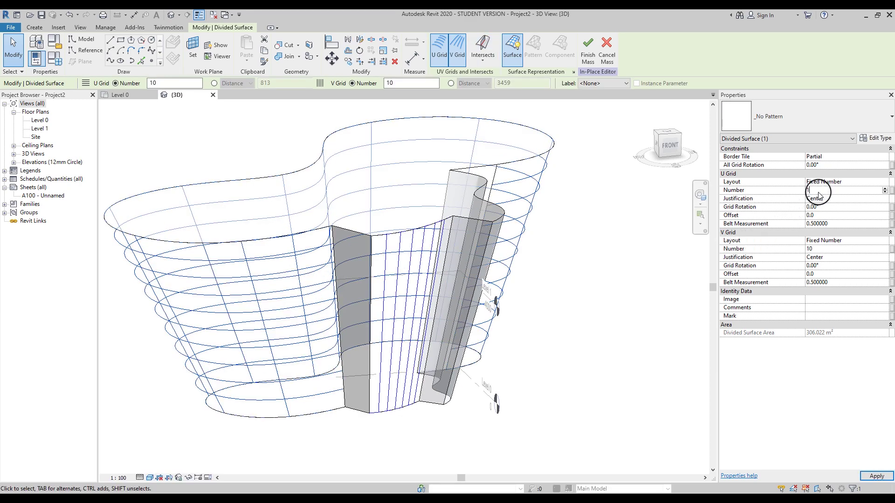
pyautogui.write('1')
pyautogui.press('Return')
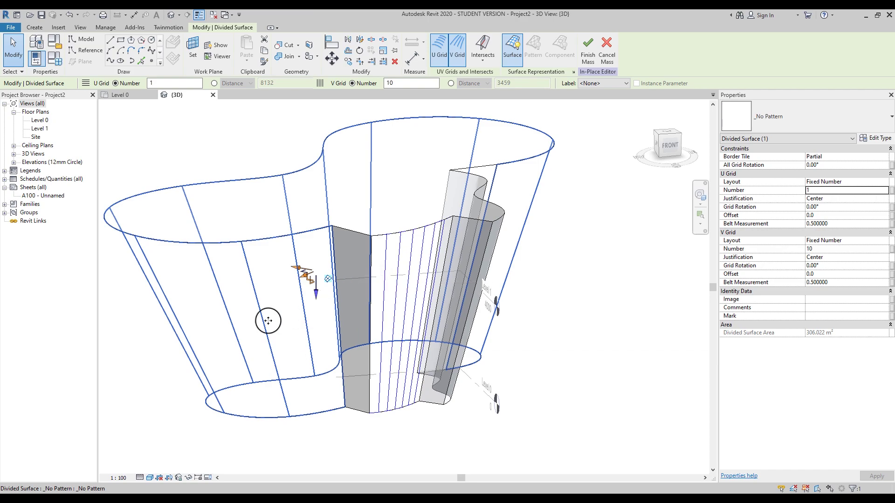
# Set the large wraparound face's V grid number to 48 after trying 40, and deselect it.
pyautogui.click(820, 249)
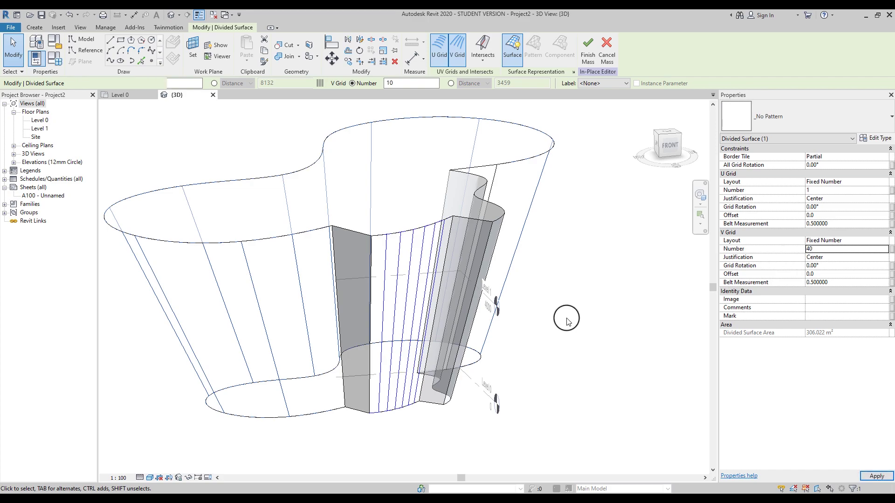
pyautogui.press('Return')
pyautogui.keyDown('shift'); pyautogui.moveTo(443, 335); pyautogui.dragTo(522, 305, button='middle'); pyautogui.keyUp('shift')
pyautogui.click(825, 247)
pyautogui.write('48')
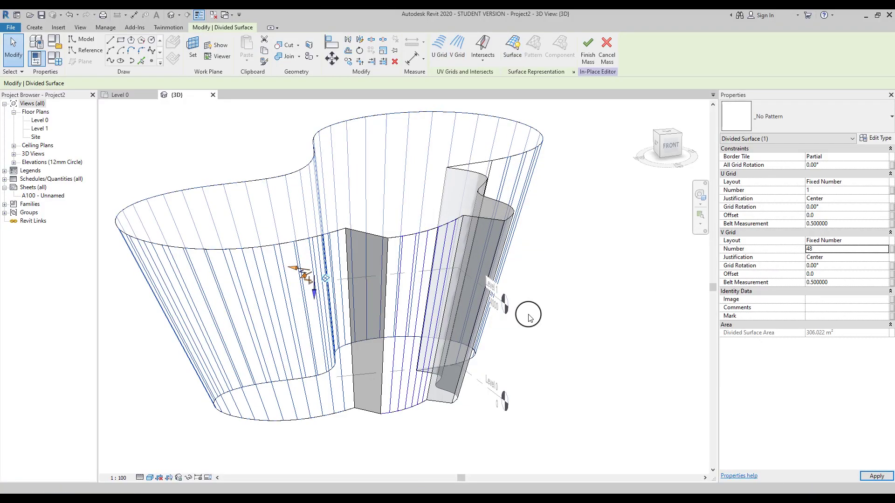
pyautogui.keyDown('shift'); pyautogui.moveTo(417, 310); pyautogui.dragTo(264, 300, button='middle'); pyautogui.keyUp('shift')
pyautogui.moveTo(439, 314)
pyautogui.keyDown('shift'); pyautogui.mouseDown(button='middle')
pyautogui.moveTo(418, 307)
pyautogui.moveTo(436, 314)
pyautogui.moveTo(425, 365)
pyautogui.moveTo(519, 310)
pyautogui.moveTo(515, 354)
pyautogui.moveTo(489, 315)
pyautogui.moveTo(453, 324)
pyautogui.mouseUp(button='middle'); pyautogui.keyUp('shift')
pyautogui.click(515, 347)
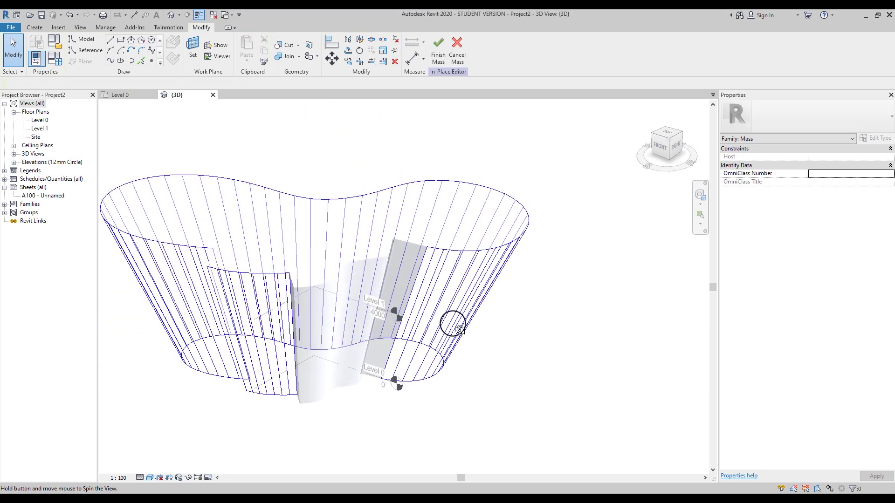
# Divide the wavy S-shaped face beside the entrance notch and set its U grid number to 1.
pyautogui.click(332, 380)
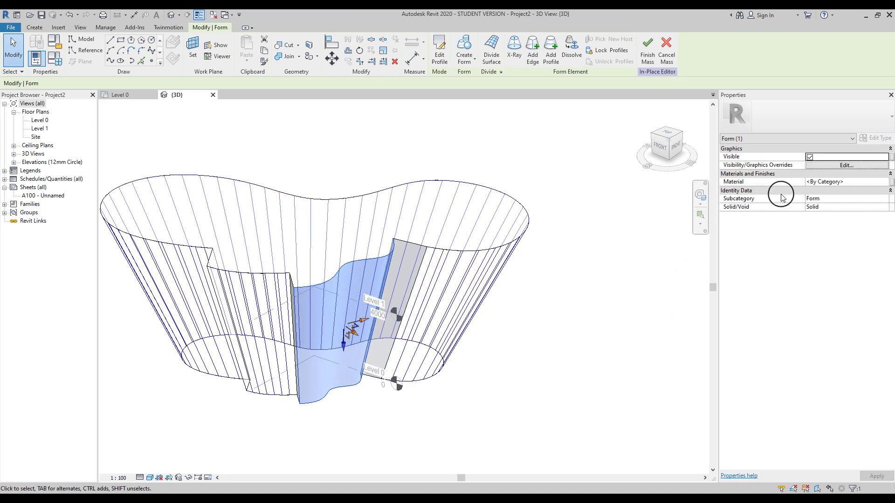
pyautogui.click(491, 51)
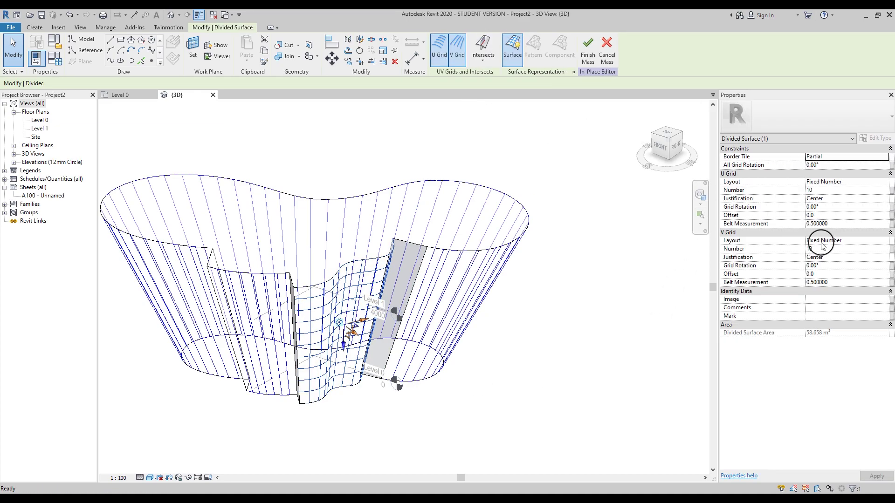
pyautogui.click(830, 191)
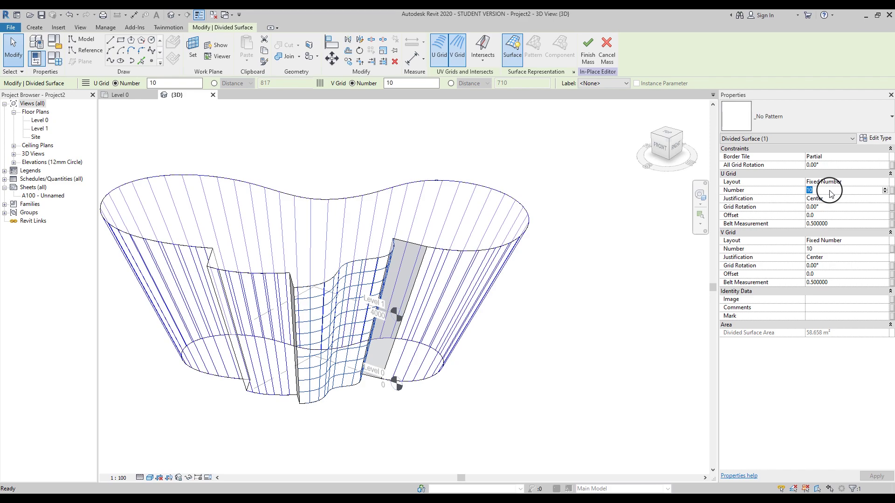
pyautogui.write('1')
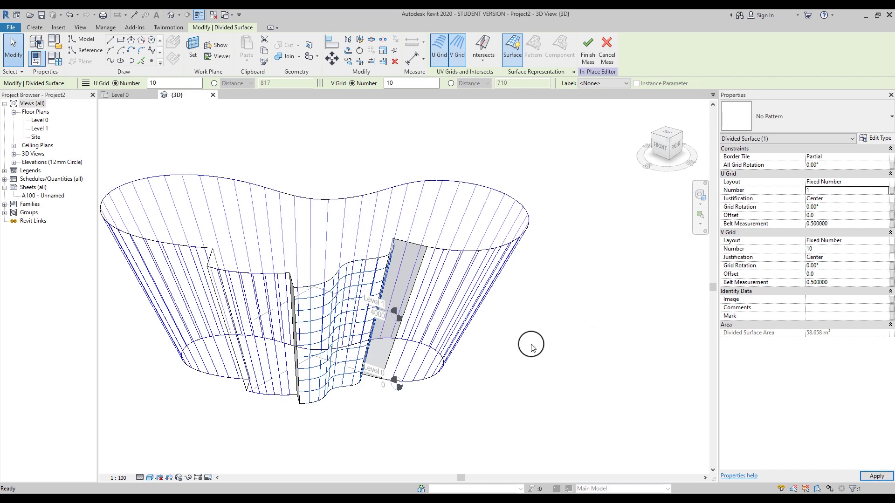
# Set the wavy face's V grid number to 15 after trying 20, and deselect it.
pyautogui.click(837, 249)
pyautogui.write('20')
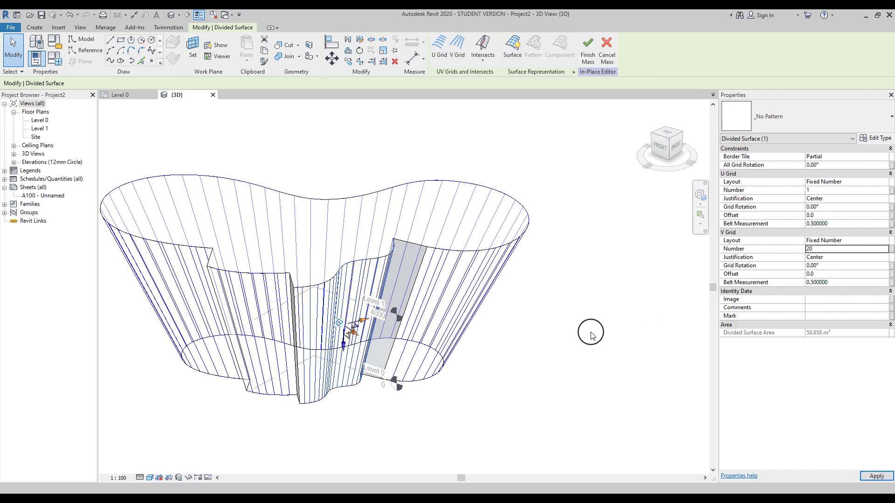
pyautogui.click(824, 250)
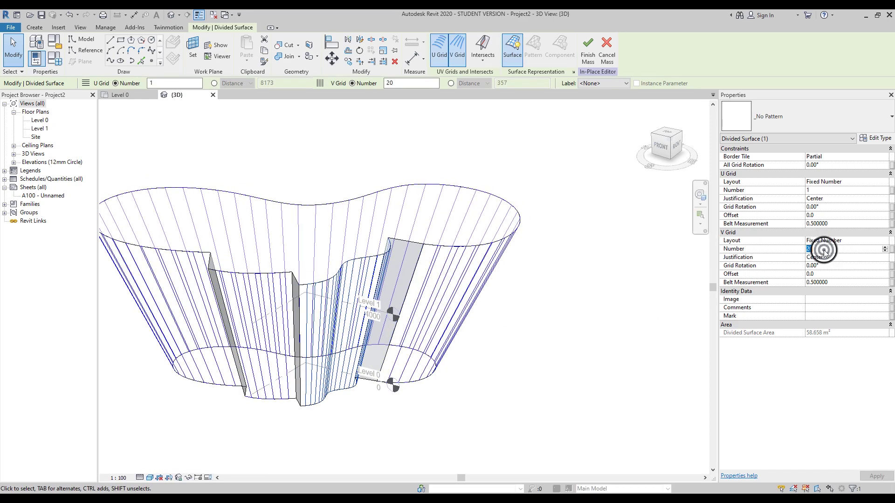
pyautogui.write('15')
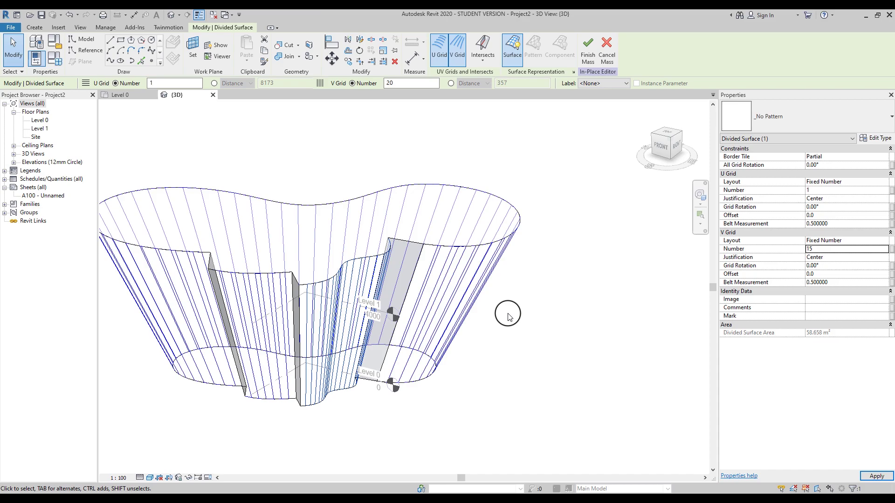
pyautogui.keyDown('shift'); pyautogui.moveTo(463, 320); pyautogui.dragTo(540, 302, button='middle'); pyautogui.keyUp('shift')
pyautogui.click(483, 293)
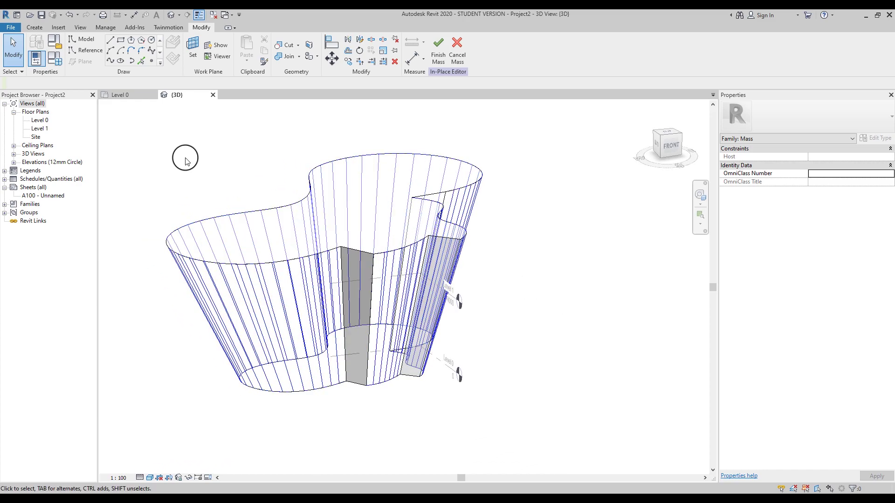
# Create a new family from the Metric Generic Model Pattern Based template.
pyautogui.click(11, 27)
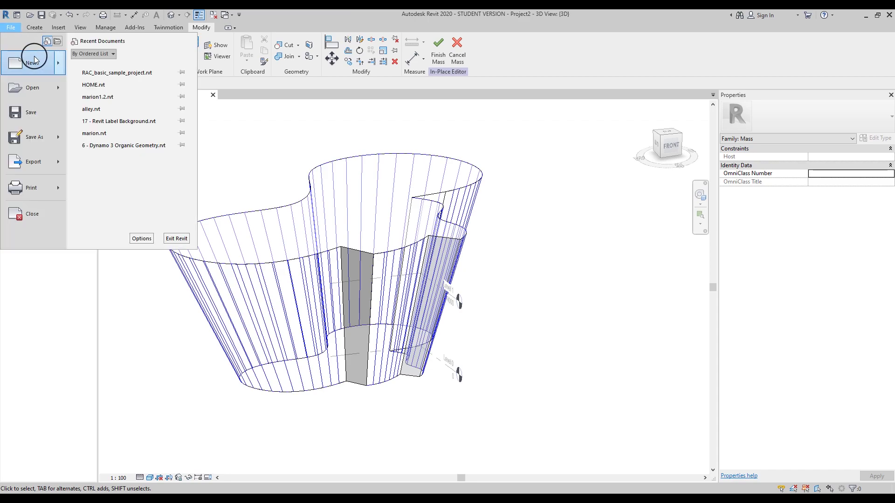
pyautogui.moveTo(62, 66)
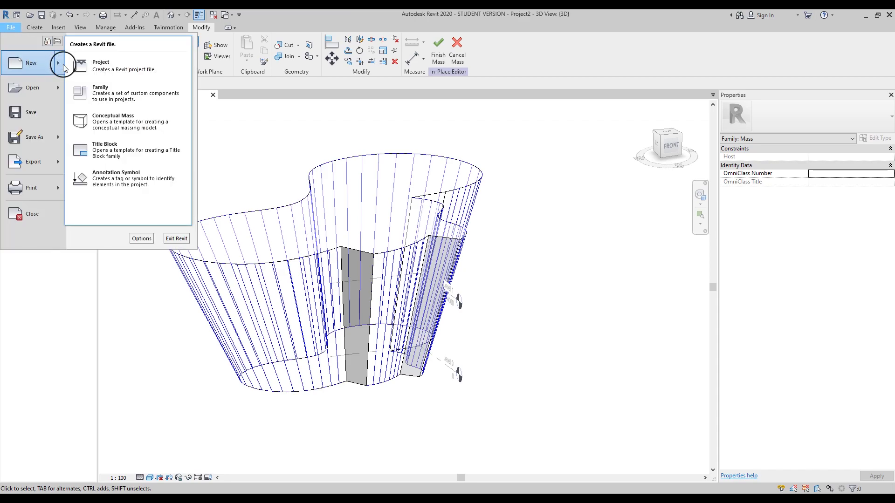
pyautogui.click(93, 93)
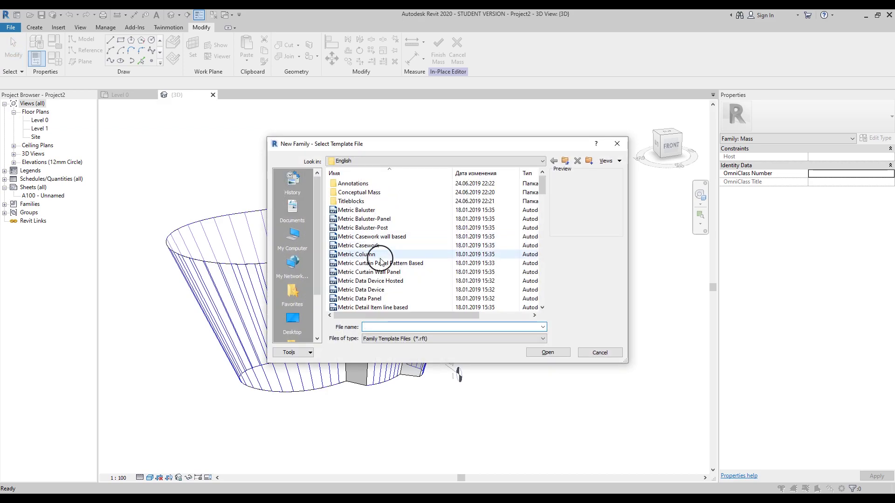
pyautogui.scroll(-5, 359, 261)
pyautogui.scroll(-4, 381, 261)
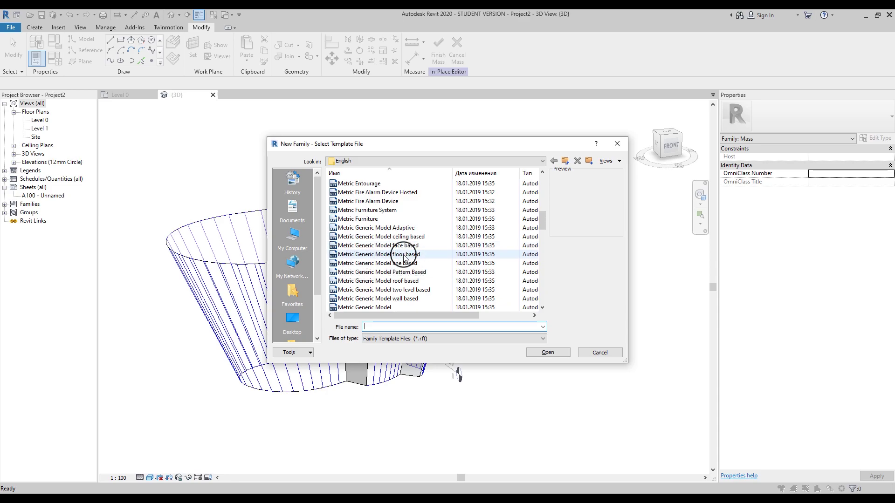
pyautogui.click(415, 273)
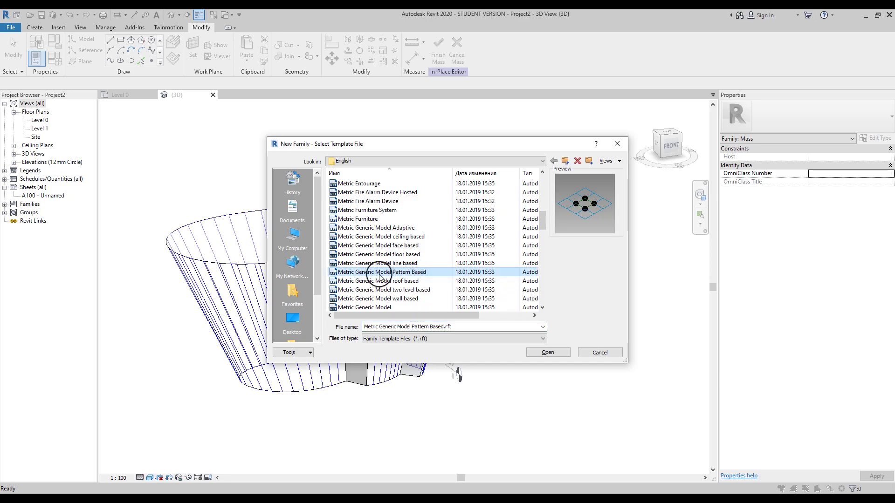
pyautogui.click(551, 353)
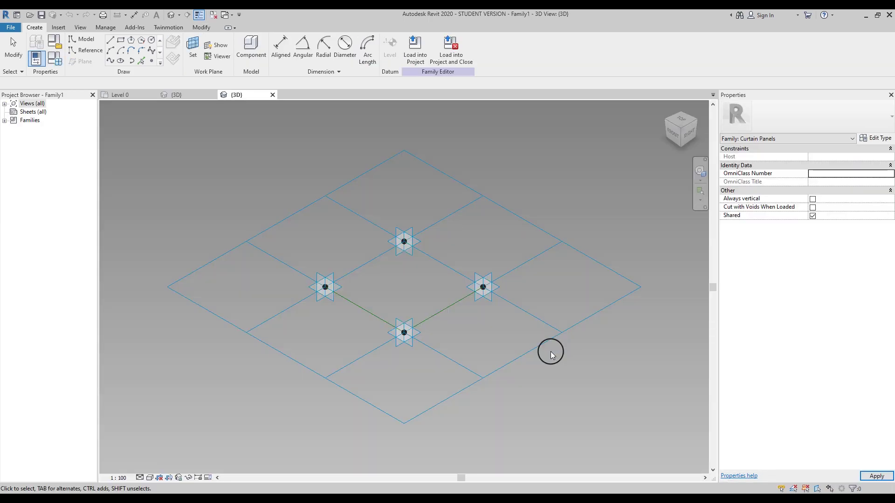
# Open the Level 1 floor plan of the new panel family.
pyautogui.doubleClick(14, 103)
pyautogui.click(14, 112)
pyautogui.doubleClick(40, 120)
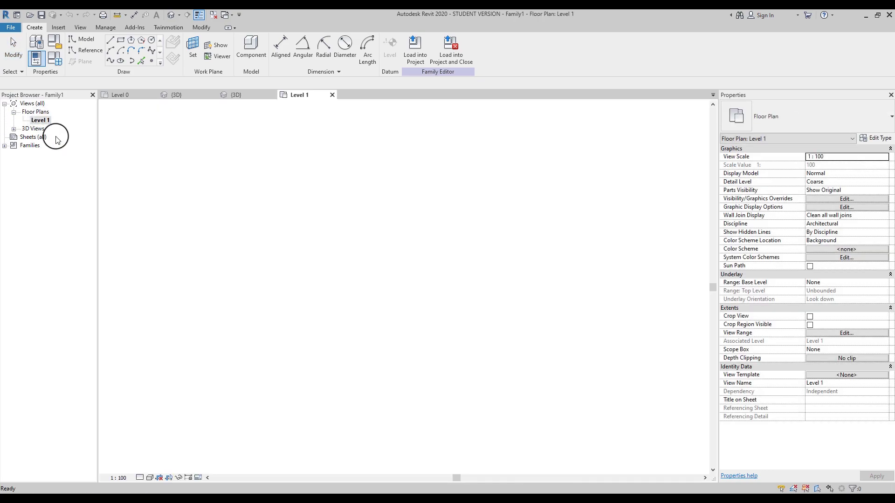
pyautogui.moveTo(409, 279); pyautogui.dragTo(409, 278, button='middle')
pyautogui.scroll(3, 402, 267)
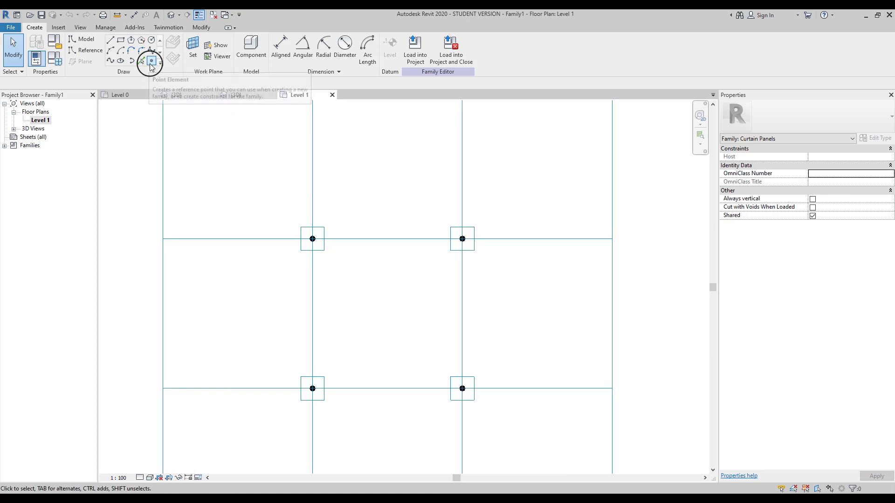
# Place one reference point on each of the central cell's two horizontal reference lines, near its right-hand corners.
pyautogui.click(152, 61)
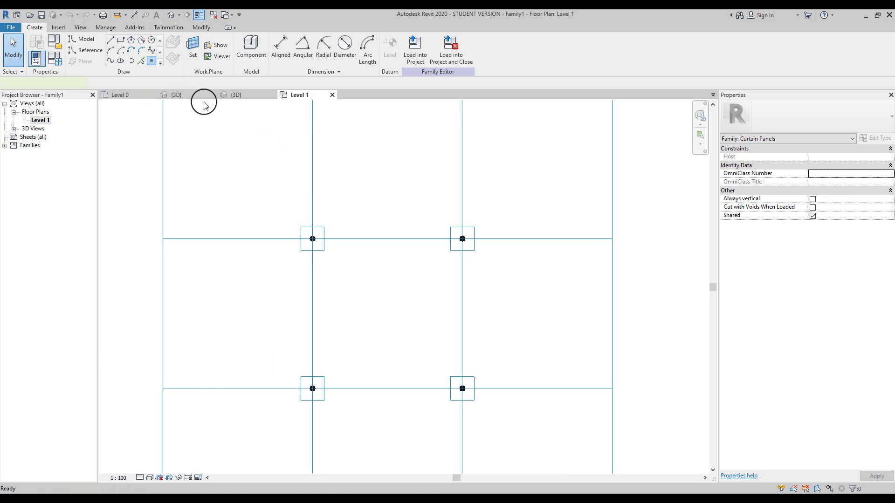
pyautogui.click(423, 239)
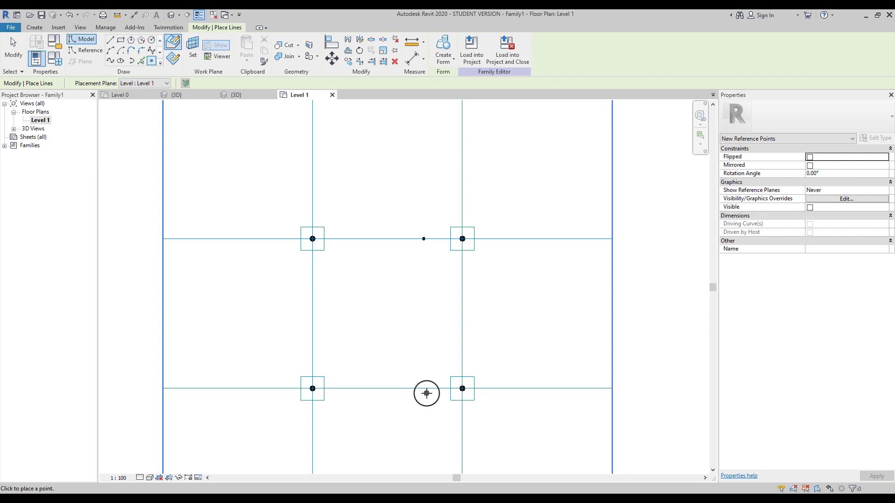
pyautogui.click(424, 389)
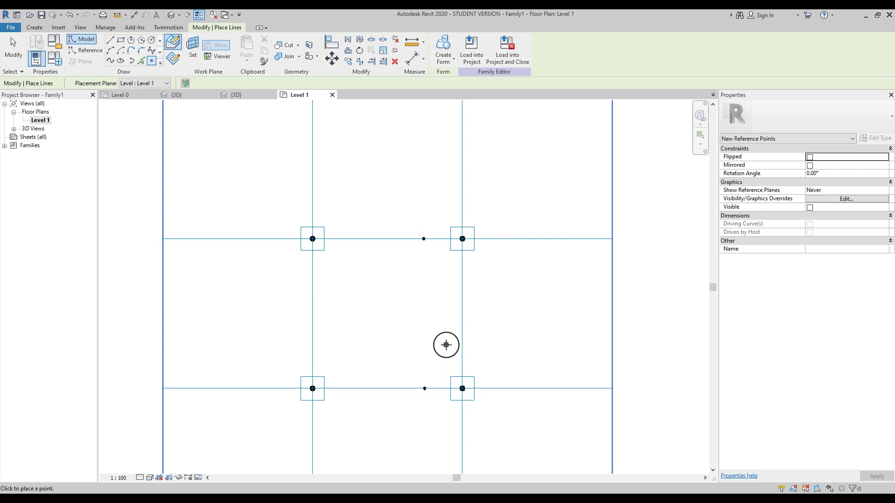
pyautogui.press('Escape')
pyautogui.press('Escape')
# Set the Measurement Type of both placed reference points to Chord Length and deselect them.
pyautogui.moveTo(407, 201); pyautogui.dragTo(436, 427)
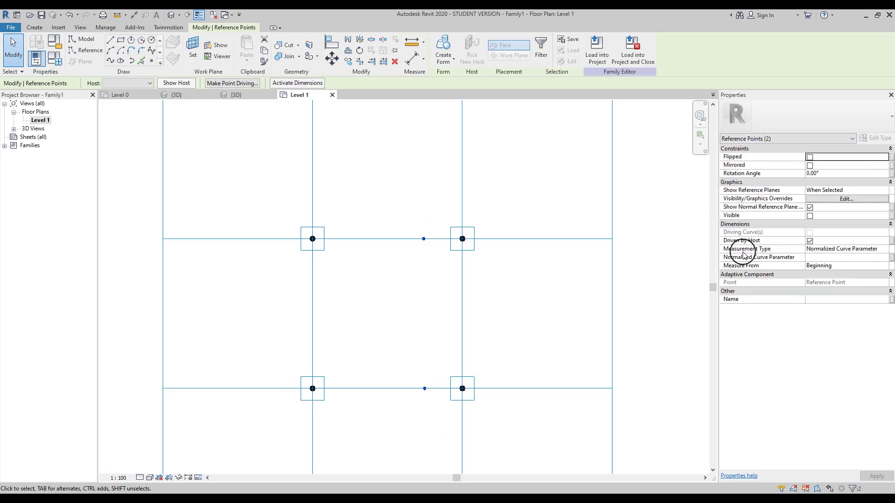
pyautogui.click(884, 251)
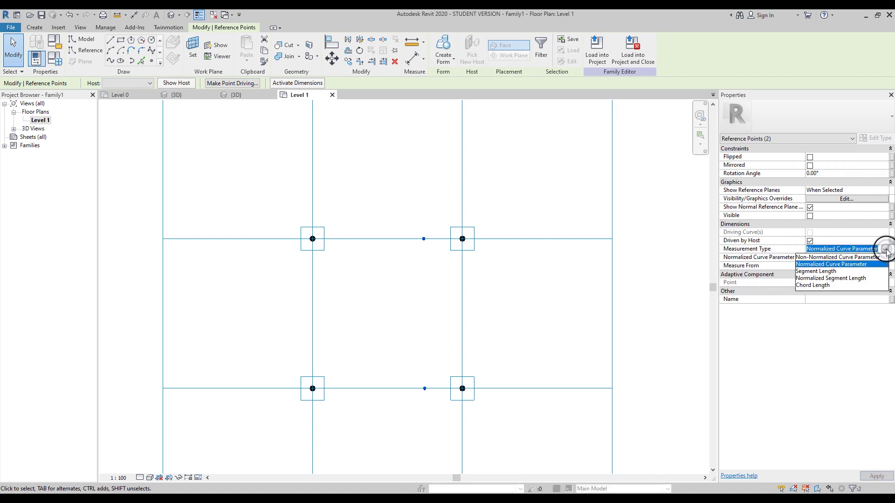
pyautogui.click(829, 286)
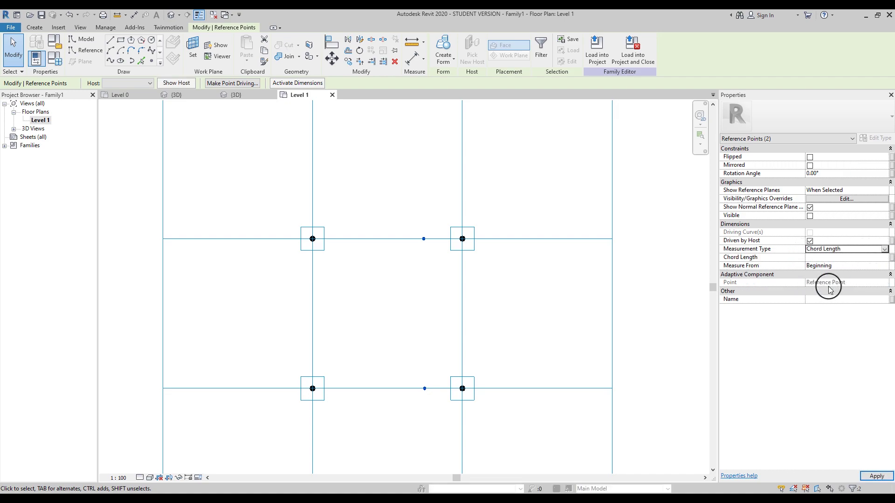
pyautogui.click(536, 196)
# Check the upper reference point's measurement settings and set the lower reference point to measure from End.
pyautogui.moveTo(414, 199); pyautogui.dragTo(426, 254)
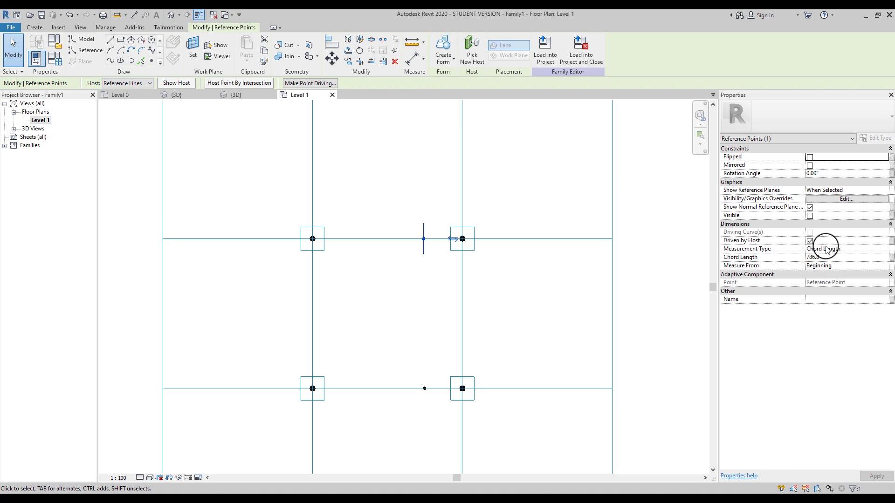
pyautogui.click(424, 240)
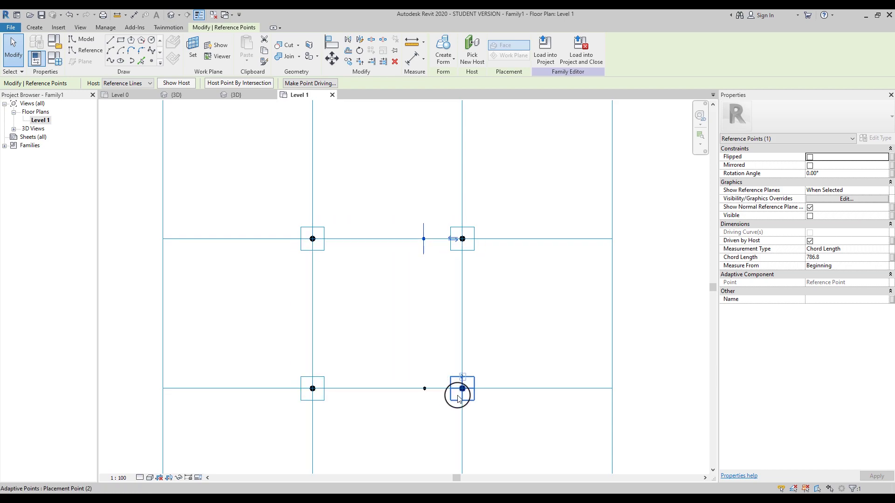
pyautogui.moveTo(407, 336); pyautogui.dragTo(435, 409)
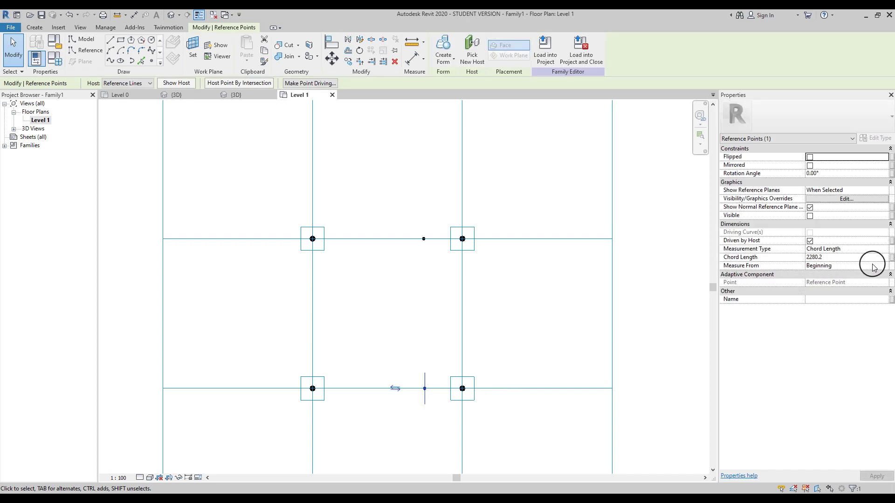
pyautogui.click(885, 268)
pyautogui.click(820, 282)
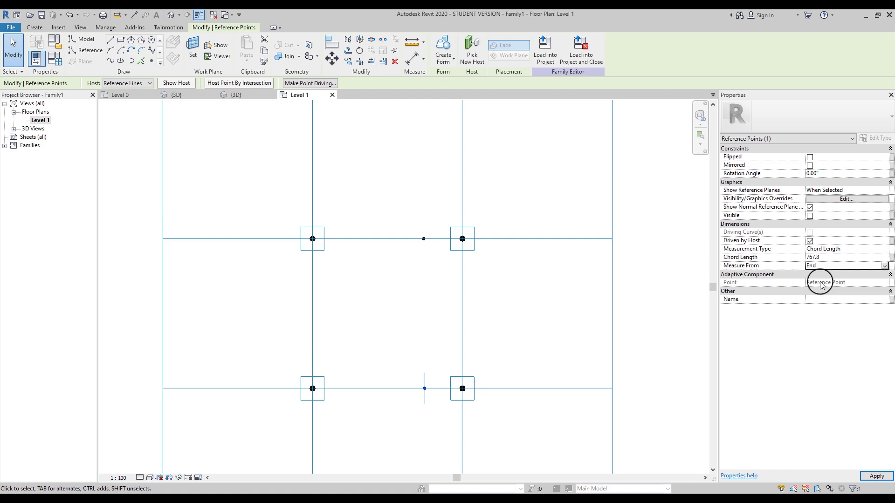
# Set the Chord Length of both reference points to 100 after trying 50, and deselect them.
pyautogui.moveTo(404, 206); pyautogui.dragTo(444, 424)
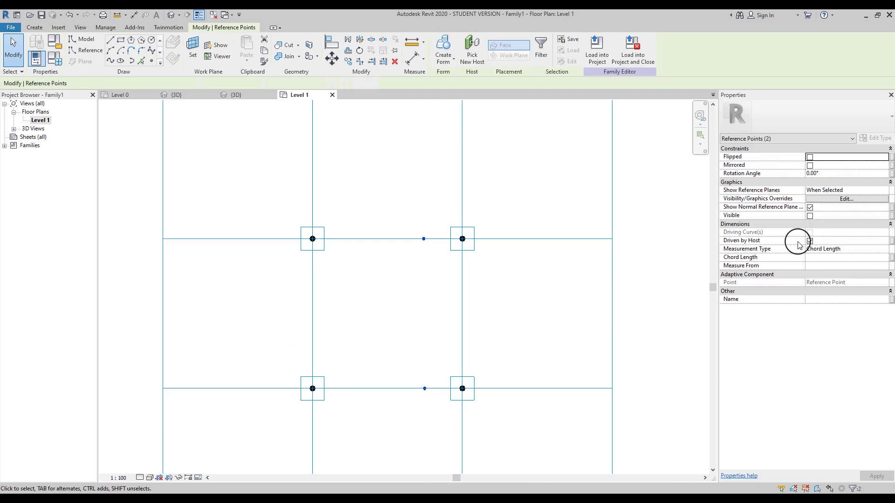
pyautogui.click(825, 258)
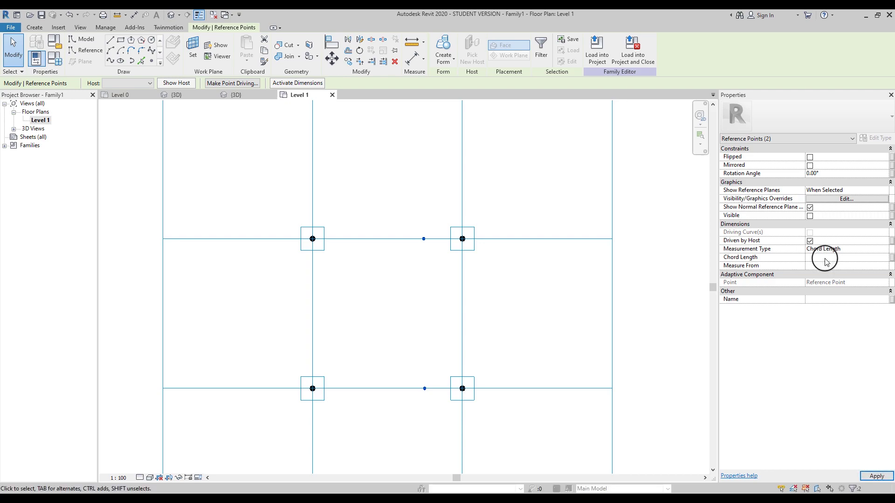
pyautogui.press('Return')
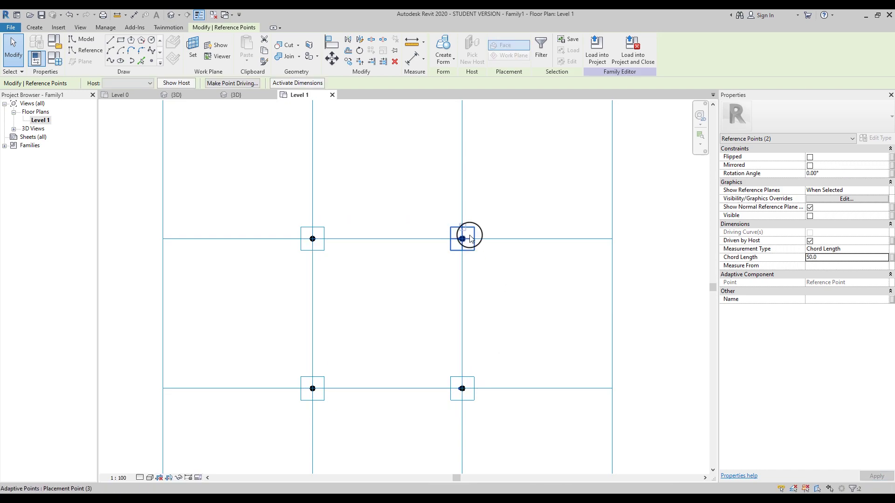
pyautogui.doubleClick(837, 259)
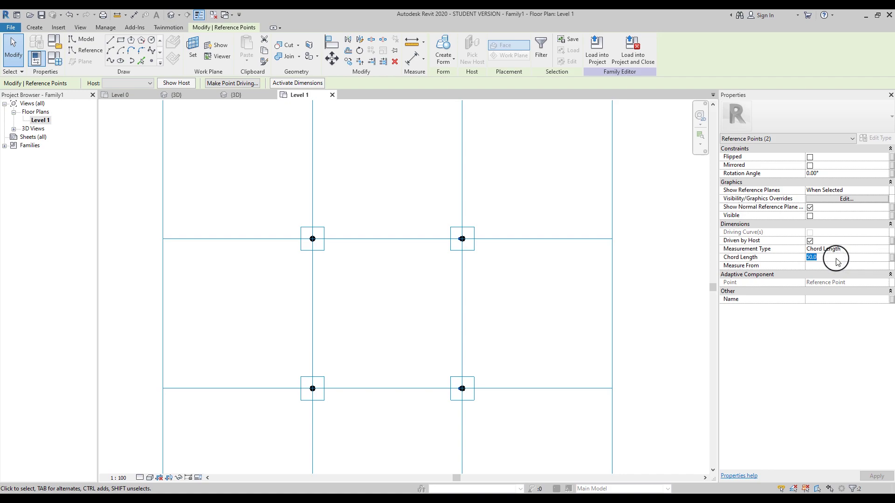
pyautogui.press('Return')
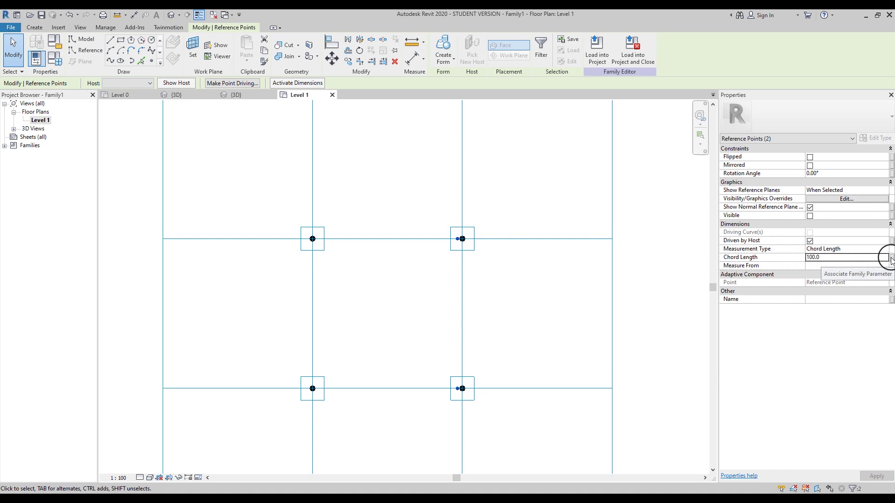
pyautogui.click(567, 282)
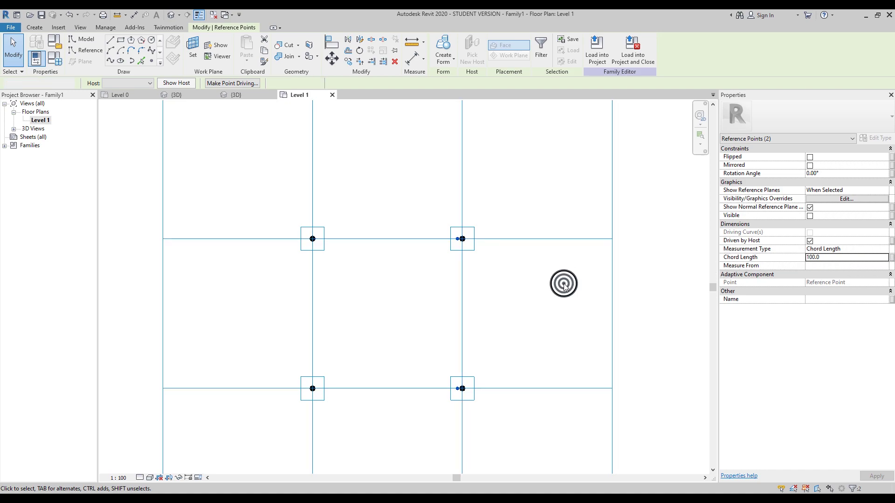
# Draw chained model lines with 3D snapping through the two offset reference points and adjacent corner points, outlining a narrow vertical strip.
pyautogui.scroll(4, 462, 241)
pyautogui.scroll(1, 459, 240)
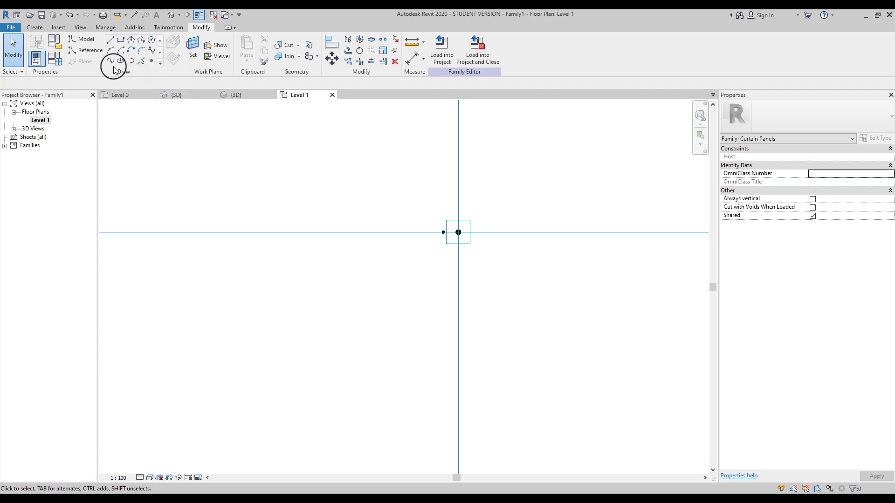
pyautogui.click(110, 41)
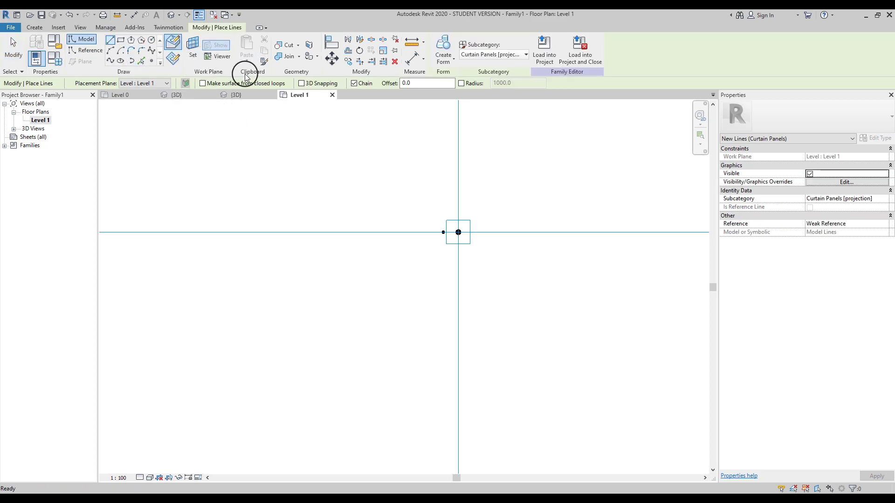
pyautogui.click(302, 84)
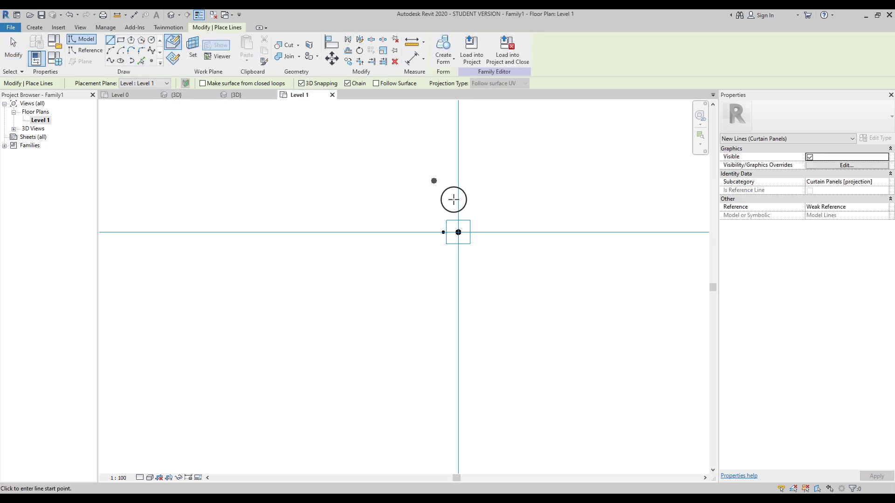
pyautogui.click(456, 231)
pyautogui.scroll(-3, 531, 185)
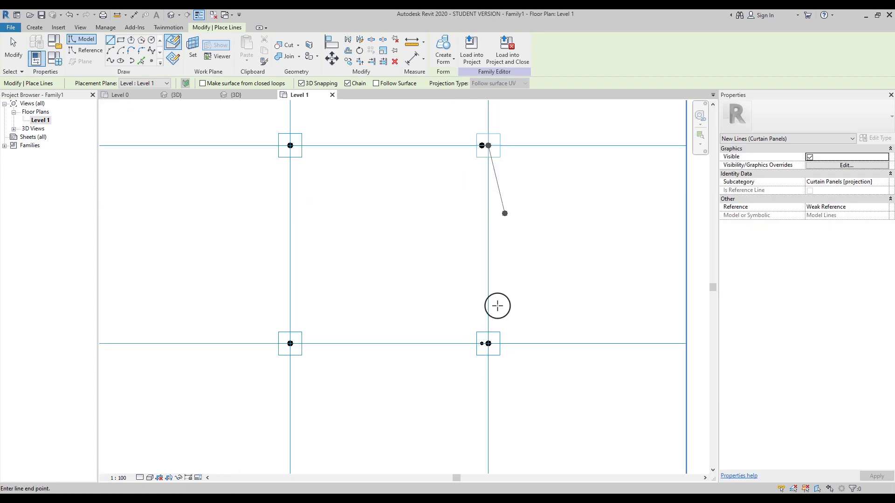
pyautogui.click(482, 341)
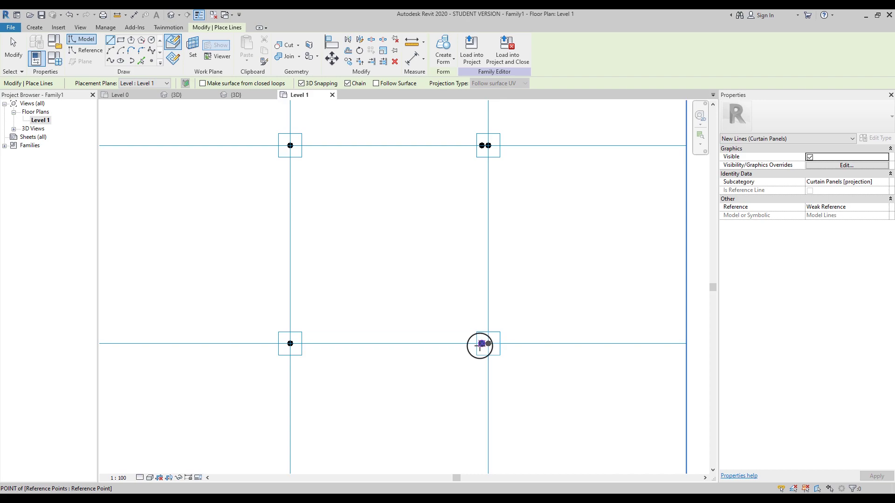
pyautogui.click(481, 146)
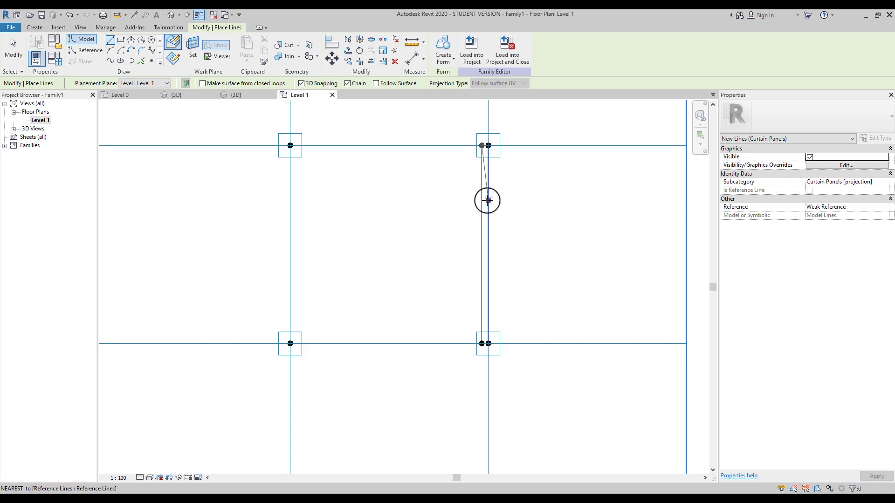
pyautogui.press('Escape')
pyautogui.press('Escape')
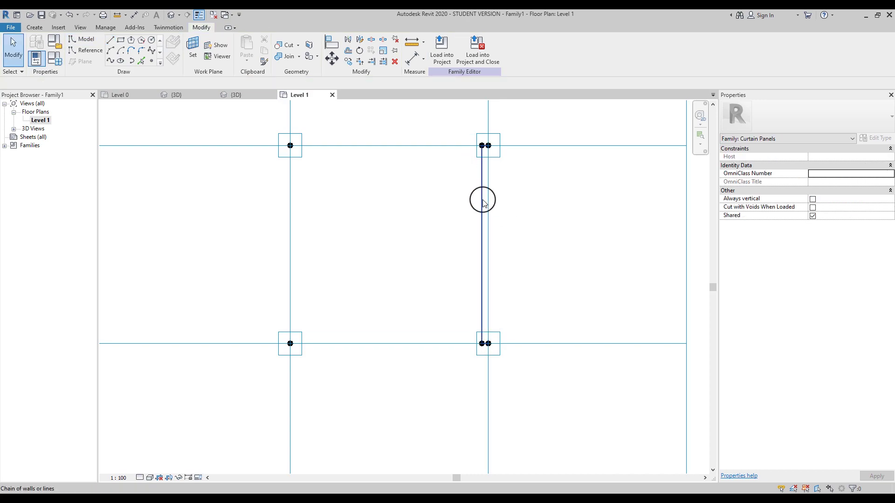
# Create a solid form from the strip's closed outline, including its right-hand edge line, and show it in the family's 3D view.
pyautogui.click(482, 201)
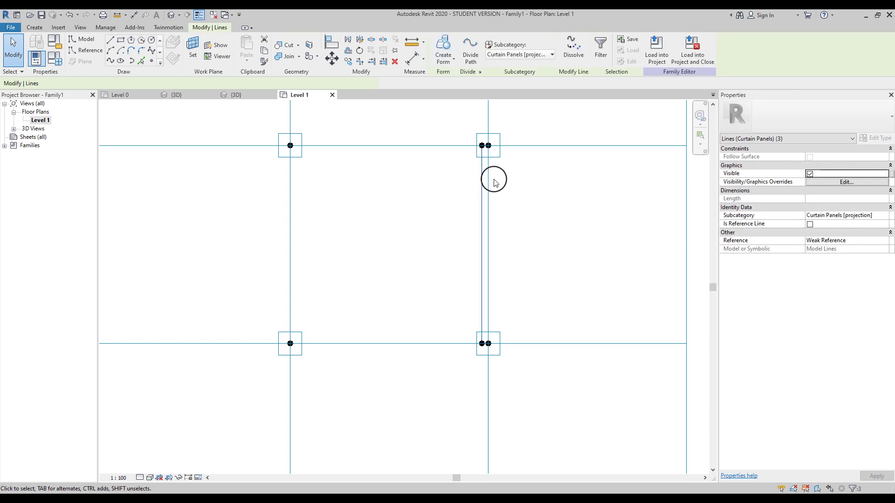
pyautogui.scroll(3, 494, 180)
pyautogui.keyDown('ctrl'); pyautogui.click(451, 226); pyautogui.keyUp('ctrl')
pyautogui.click(440, 52)
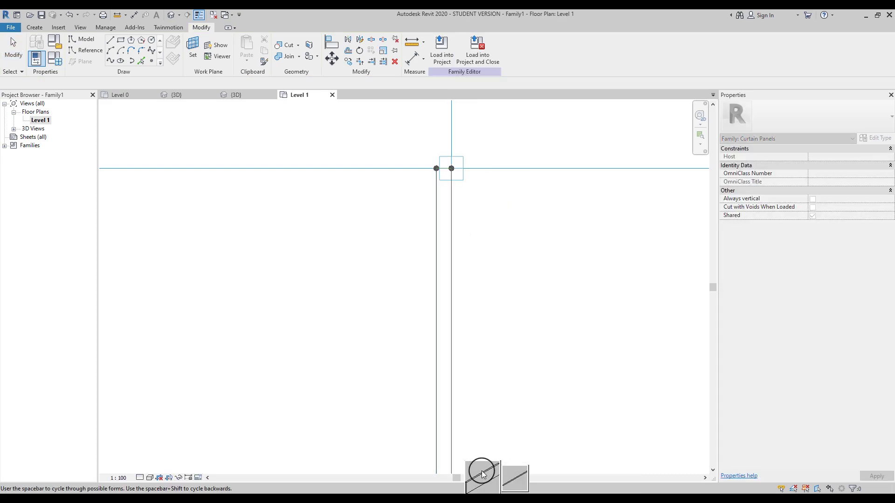
pyautogui.click(482, 475)
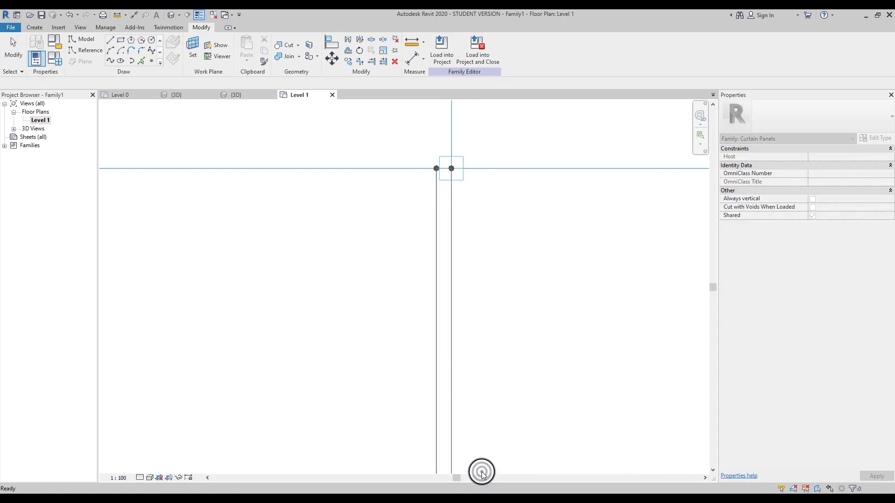
pyautogui.scroll(-4, 516, 357)
pyautogui.click(240, 94)
pyautogui.scroll(2, 419, 294)
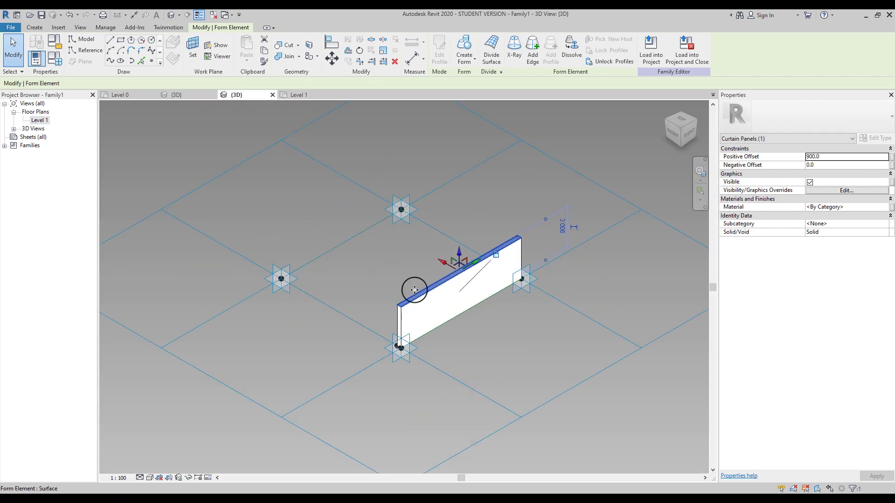
# Set the narrow strip form's Positive Offset to 250 and deselect it.
pyautogui.scroll(2, 485, 280)
pyautogui.scroll(3, 535, 294)
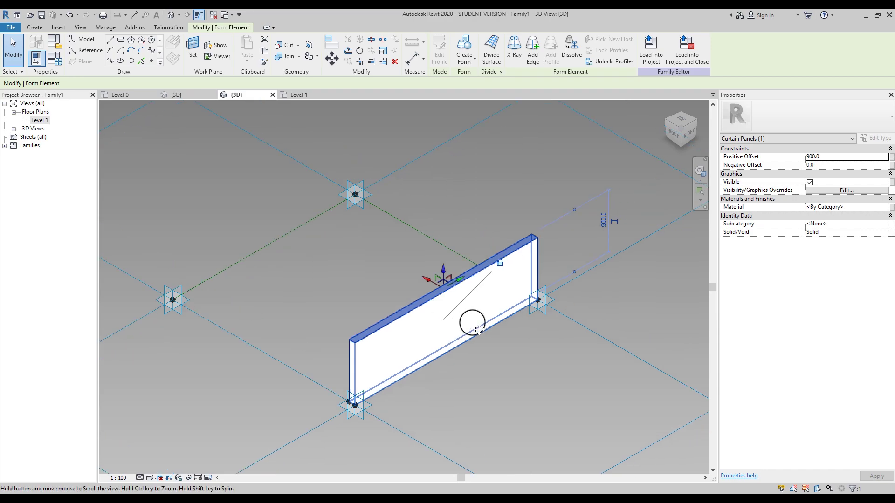
pyautogui.click(837, 157)
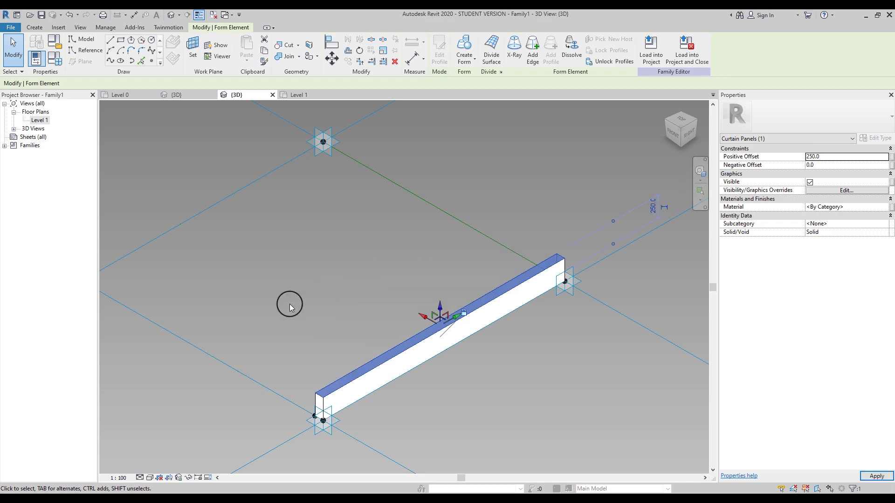
pyautogui.keyDown('shift'); pyautogui.moveTo(310, 305); pyautogui.dragTo(421, 291, button='middle'); pyautogui.keyUp('shift')
pyautogui.click(421, 292)
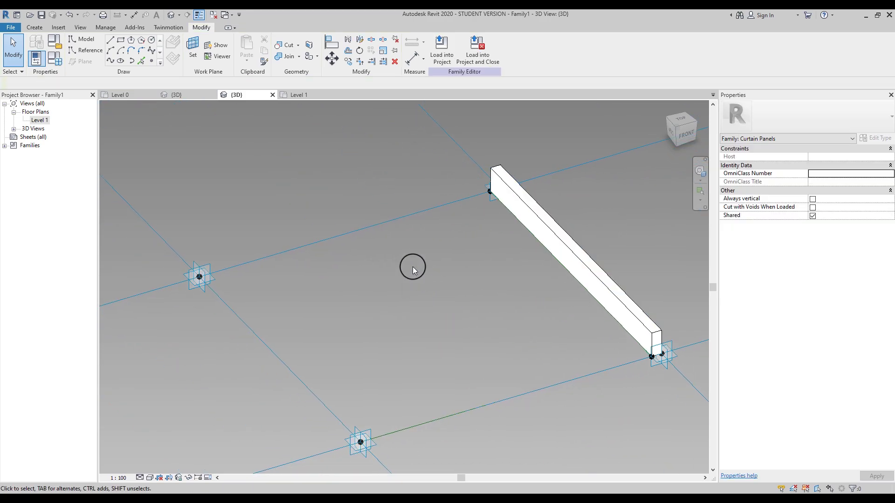
# Draw a closed chain of model lines through the two far corner points and the strip's inner points, outlining the remaining panel area.
pyautogui.click(111, 41)
pyautogui.click(200, 277)
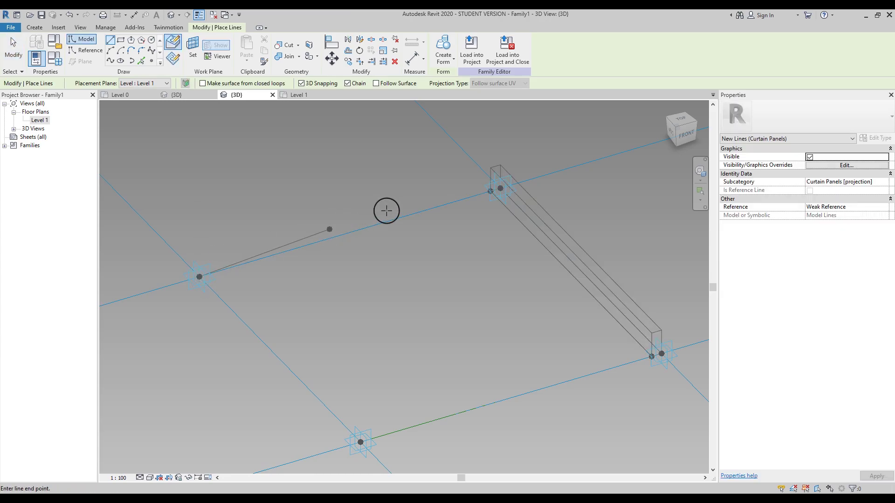
pyautogui.click(491, 190)
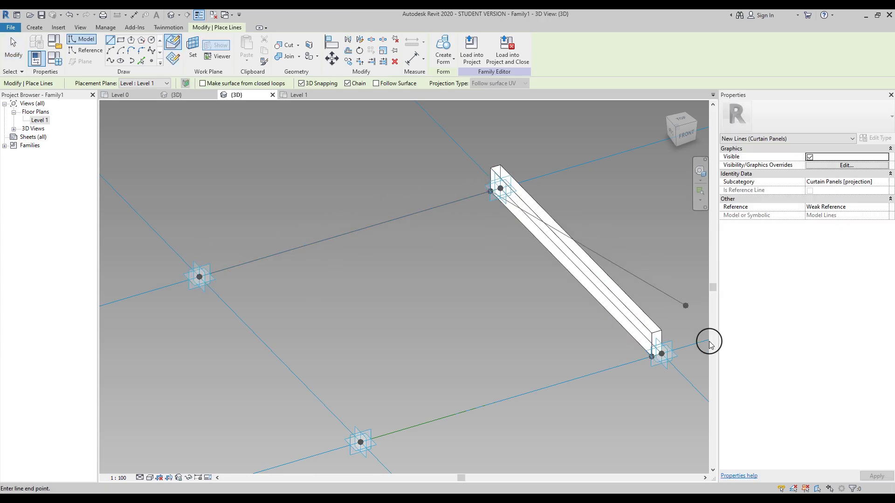
pyautogui.click(650, 358)
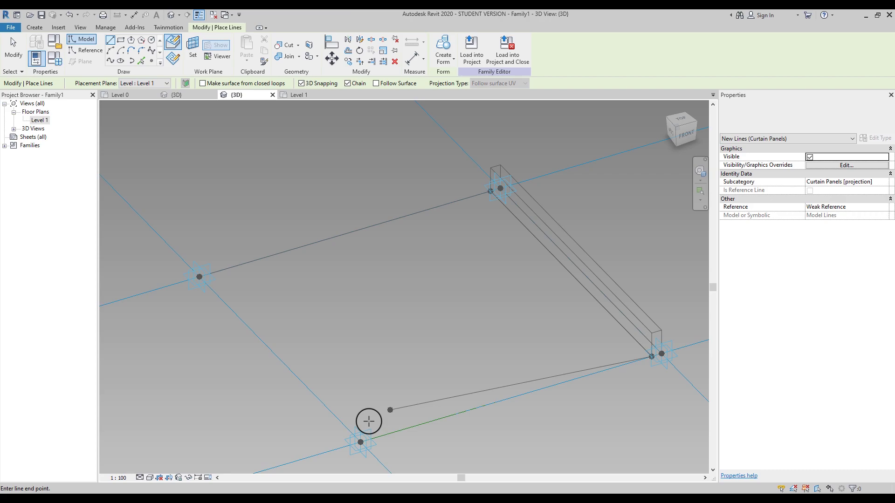
pyautogui.click(359, 438)
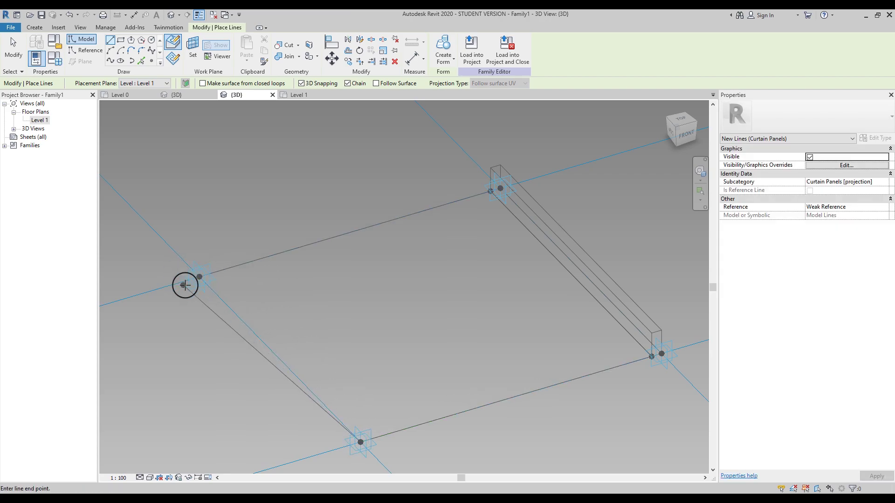
pyautogui.click(199, 277)
pyautogui.press('Escape')
pyautogui.press('Escape')
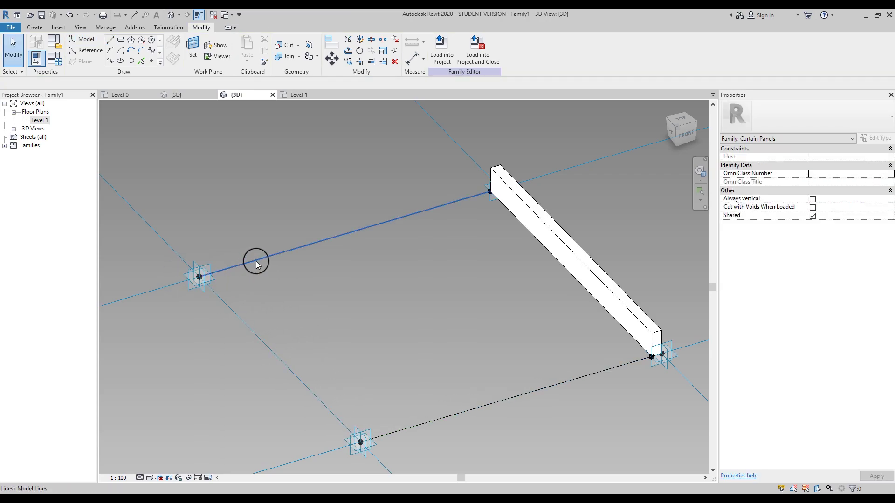
# Create a solid form from the closed outline of the large panel area beside the strip.
pyautogui.click(256, 261)
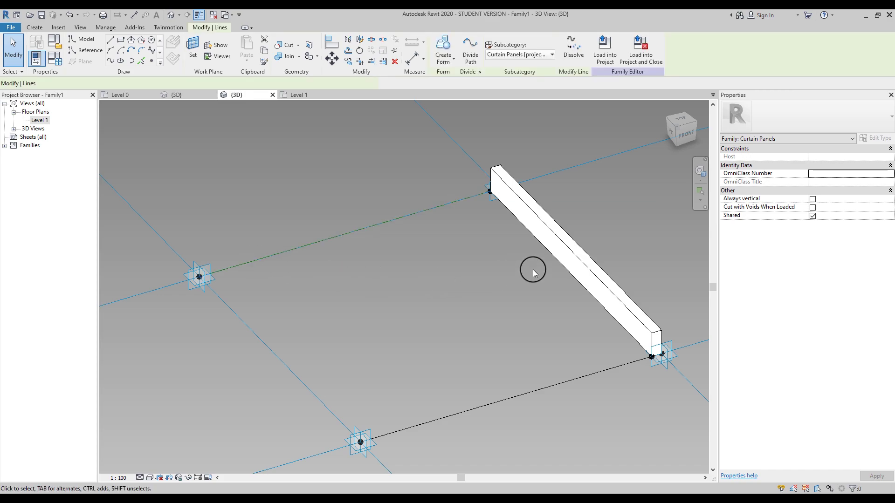
pyautogui.keyDown('ctrl'); pyautogui.click(567, 380); pyautogui.keyUp('ctrl')
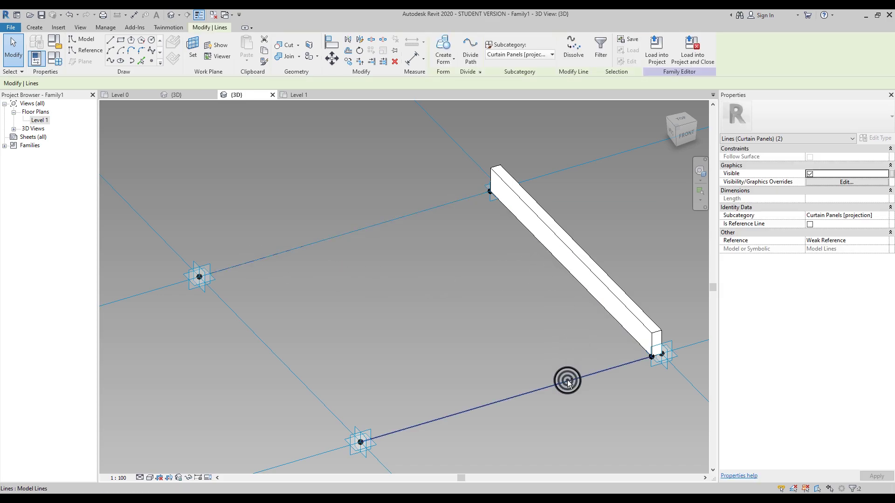
pyautogui.keyDown('ctrl'); pyautogui.click(304, 385); pyautogui.keyUp('ctrl')
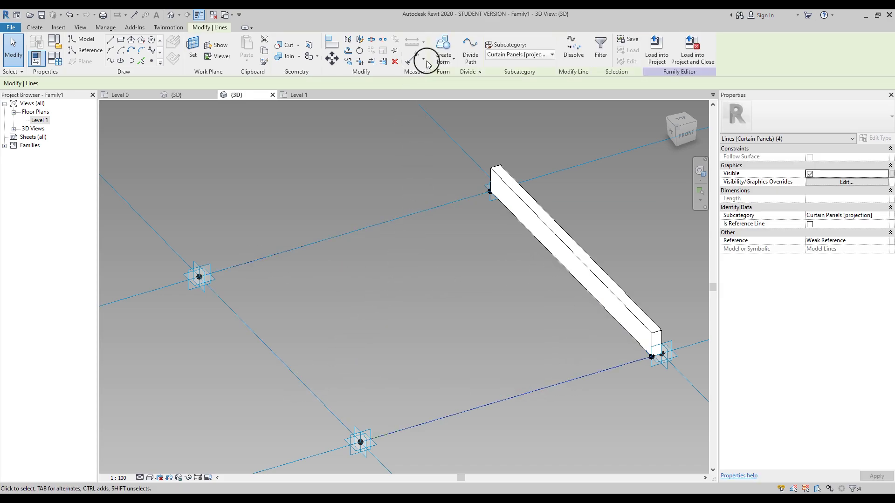
pyautogui.click(445, 44)
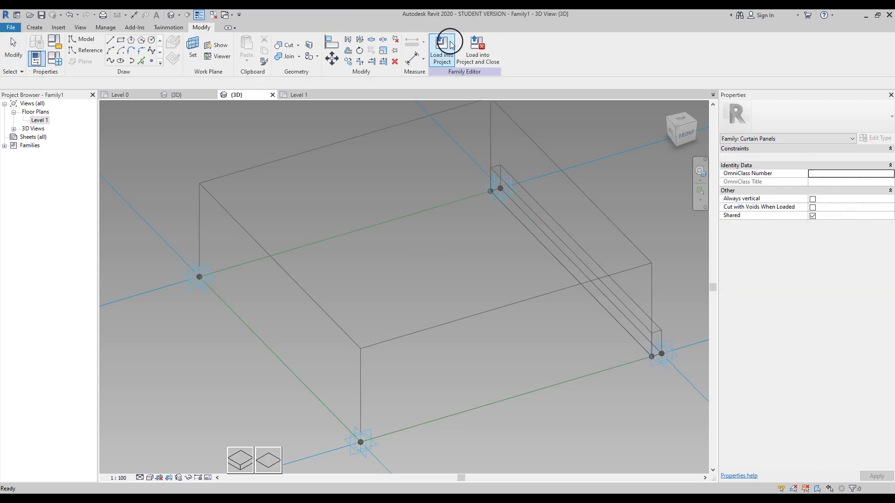
pyautogui.click(238, 460)
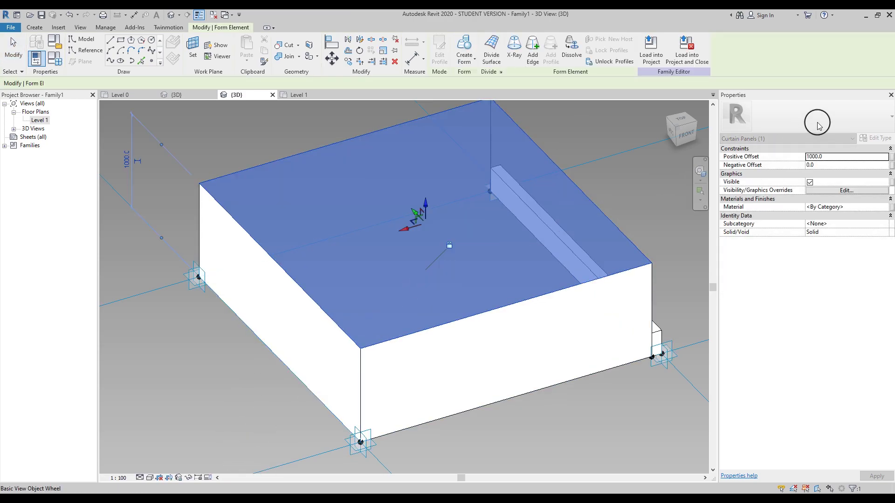
# Set the large panel form's Positive Offset to 10 and deselect it.
pyautogui.click(862, 149)
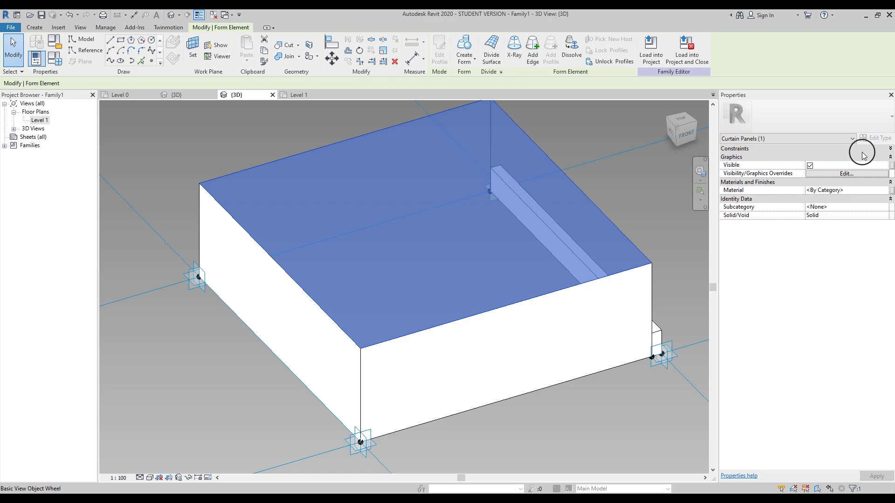
pyautogui.click(862, 151)
pyautogui.click(852, 161)
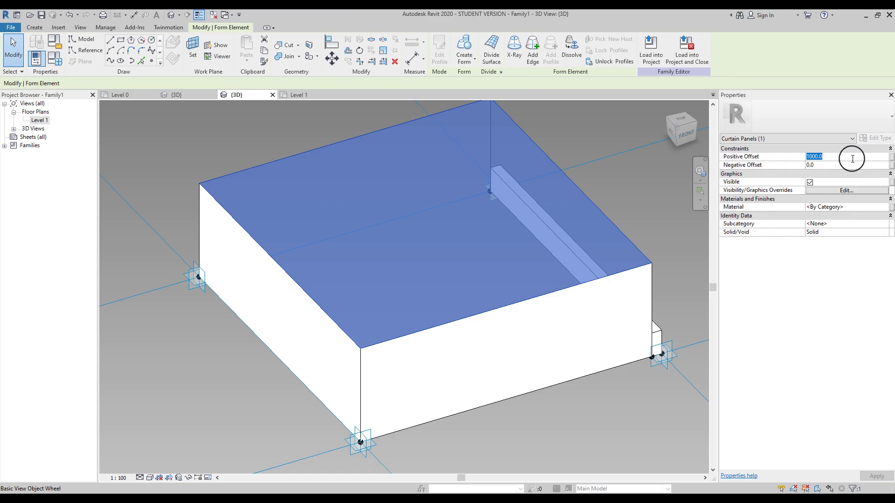
pyautogui.write('10')
pyautogui.click(807, 175)
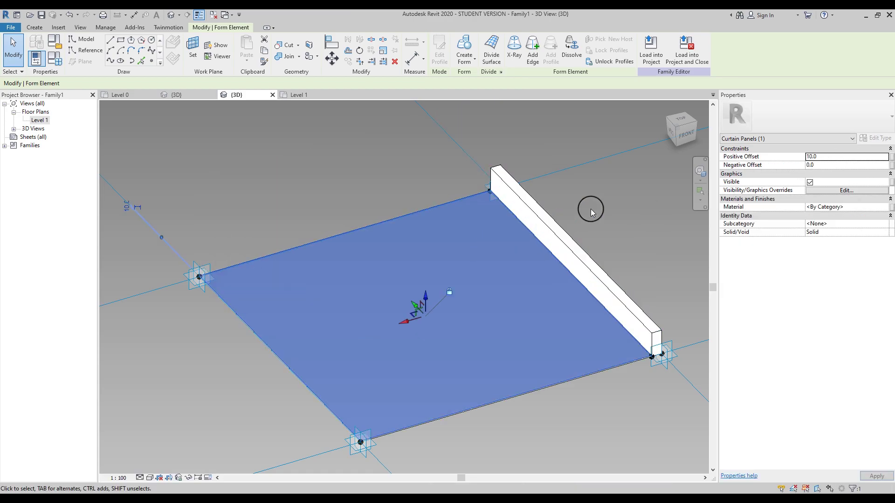
pyautogui.click(600, 200)
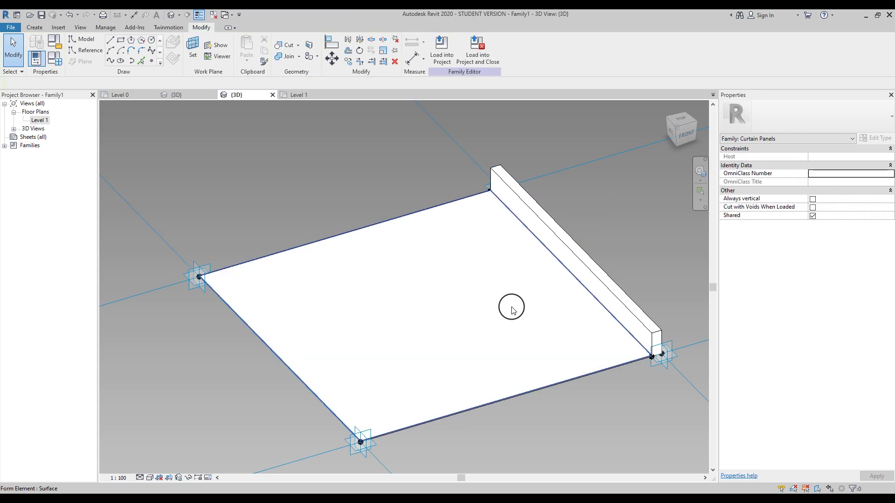
# Select the whole thin panel form and create a new material for it named Frame.
pyautogui.press('Tab')
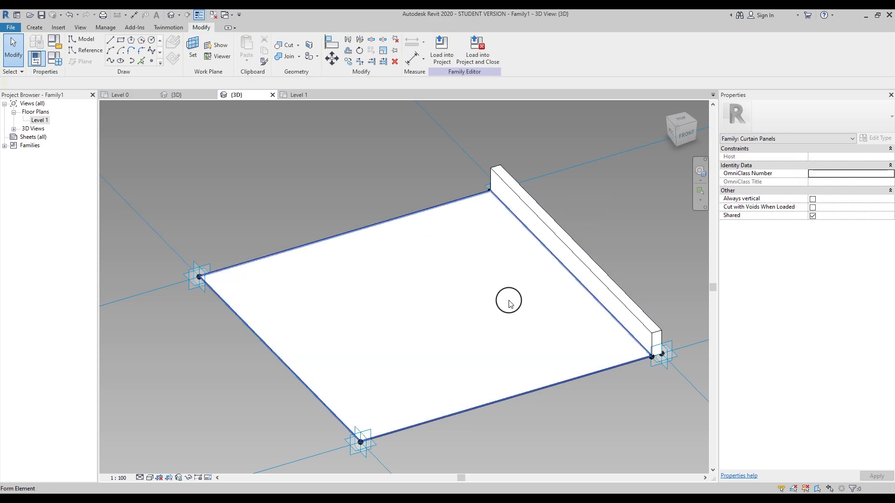
pyautogui.click(508, 302)
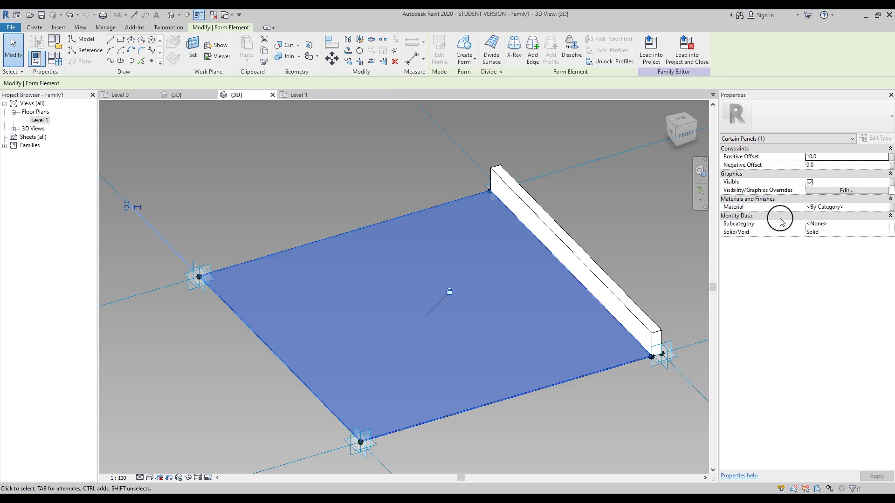
pyautogui.click(886, 208)
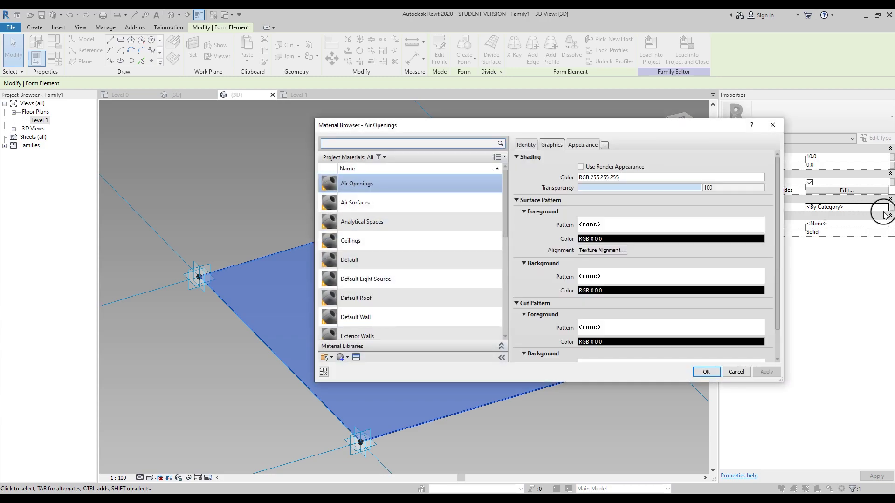
pyautogui.click(347, 357)
pyautogui.click(353, 367)
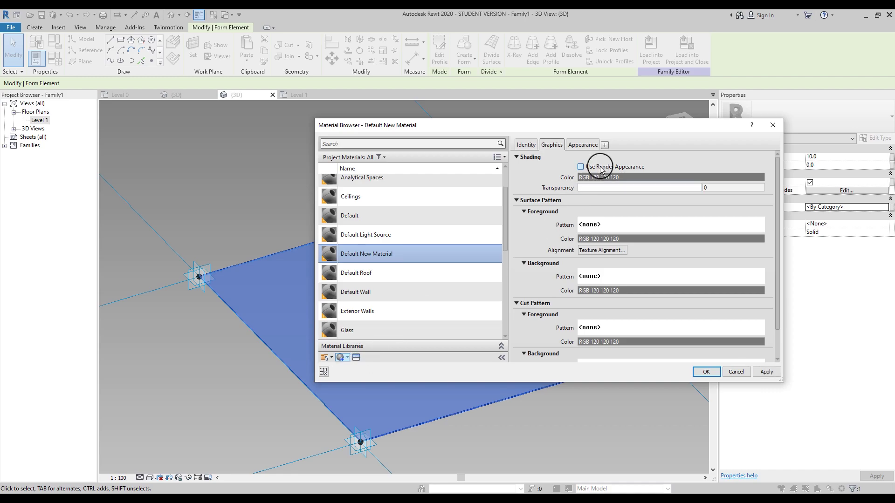
pyautogui.click(527, 143)
pyautogui.click(674, 157)
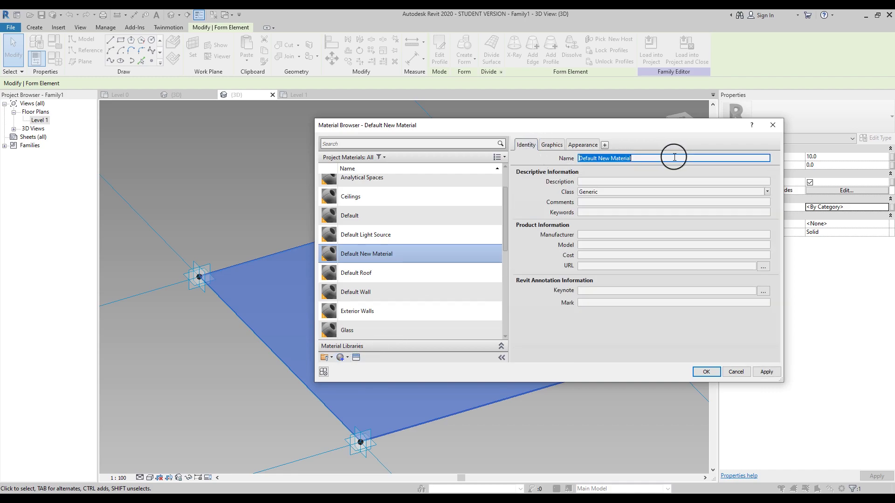
pyautogui.press('Return')
# Set the Frame material's shading color to orange RGB 255-128-64 and assign it to the thin panel.
pyautogui.click(551, 145)
pyautogui.click(601, 177)
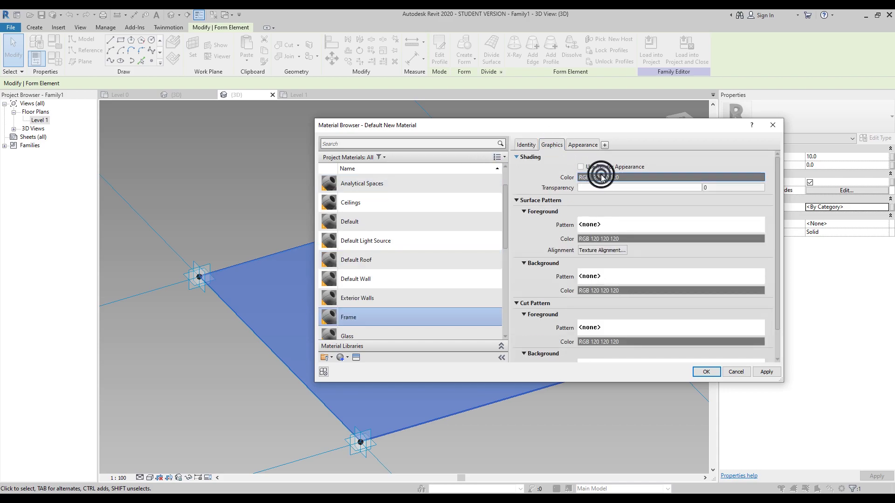
pyautogui.click(465, 218)
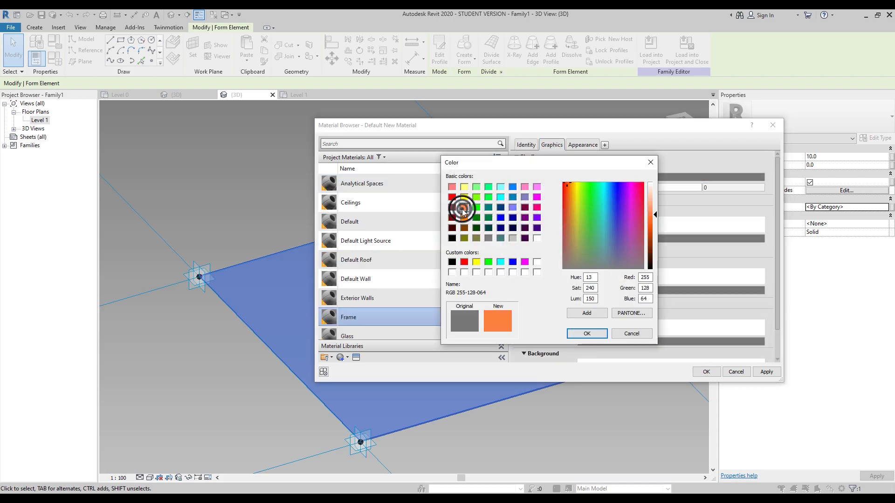
pyautogui.click(587, 333)
pyautogui.click(717, 373)
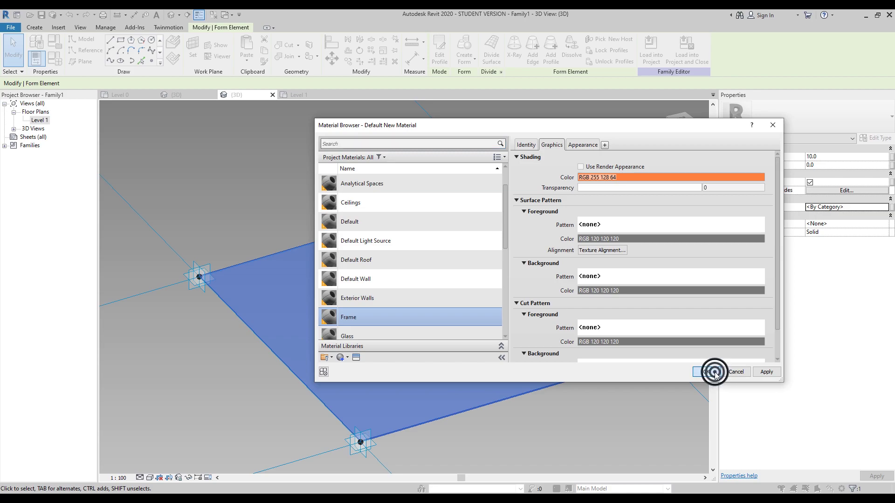
pyautogui.click(650, 391)
pyautogui.moveTo(591, 321); pyautogui.dragTo(544, 328, button='middle')
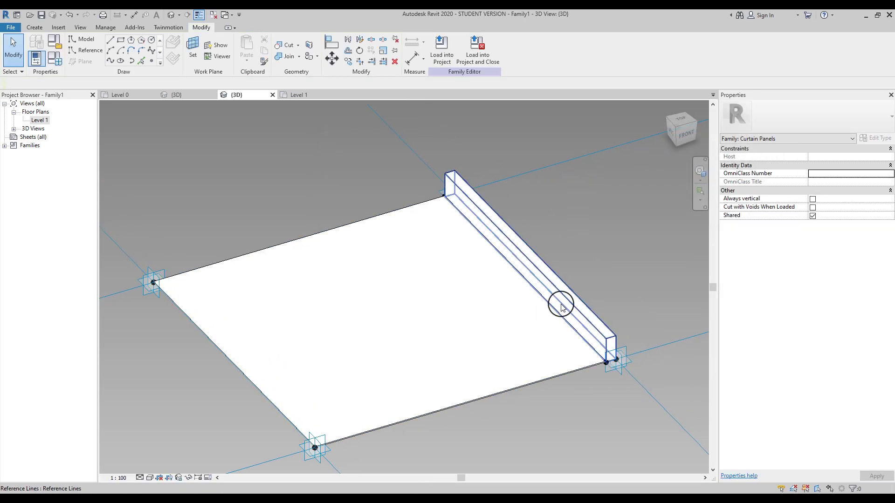
# Select the raised strip form and create a new material for it named FrameL.
pyautogui.click(564, 302)
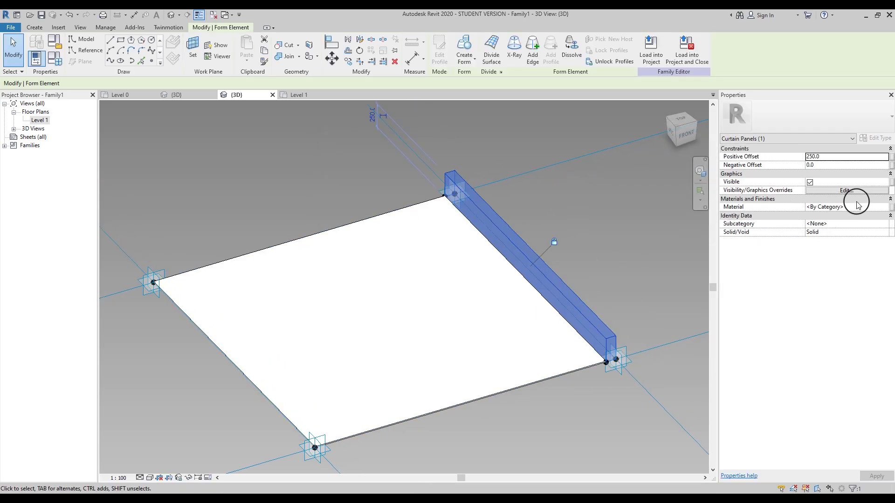
pyautogui.click(884, 208)
pyautogui.click(884, 207)
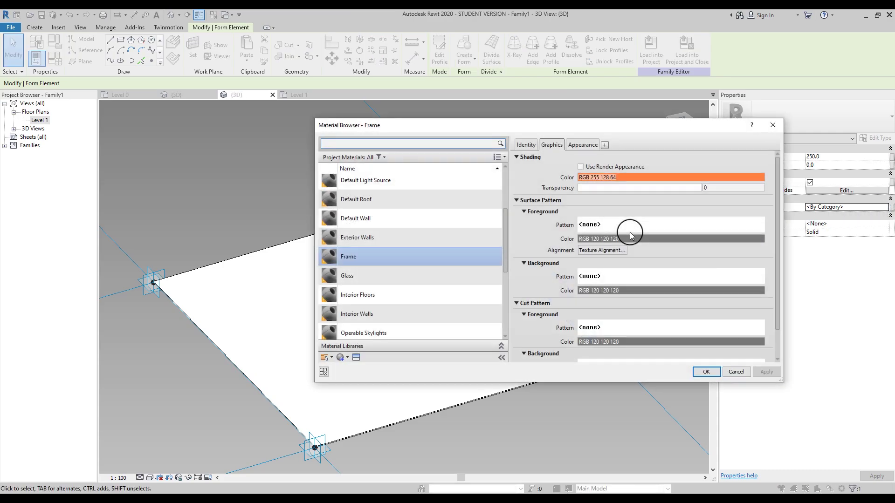
pyautogui.click(340, 358)
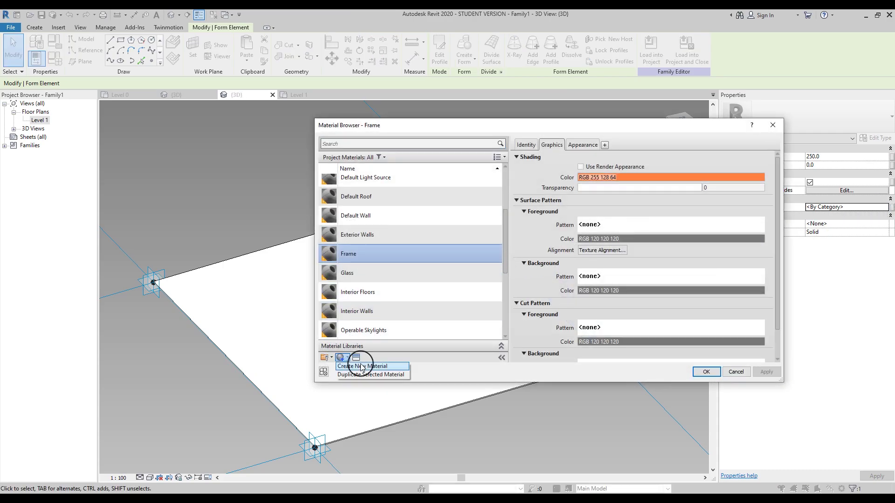
pyautogui.click(354, 366)
pyautogui.click(523, 144)
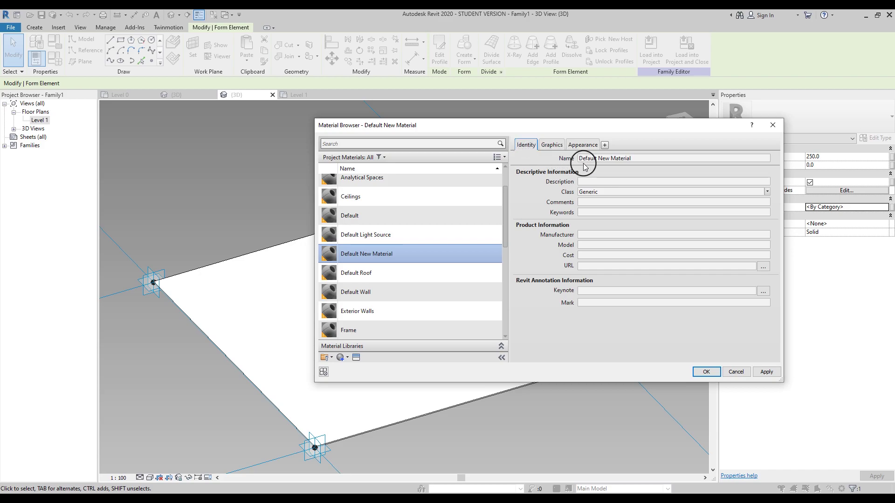
pyautogui.click(639, 158)
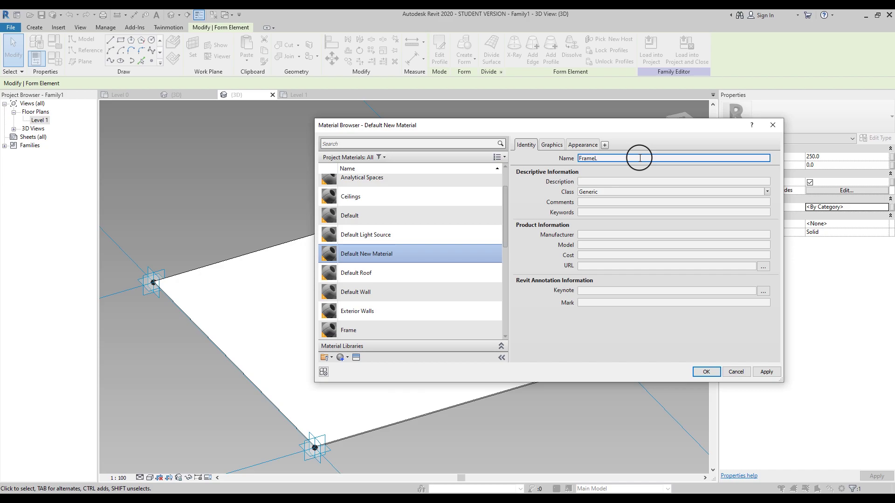
# Set the FrameL material's shading color to green RGB 128-255-0, assign it to the strip and deselect the form.
pyautogui.click(551, 145)
pyautogui.click(613, 180)
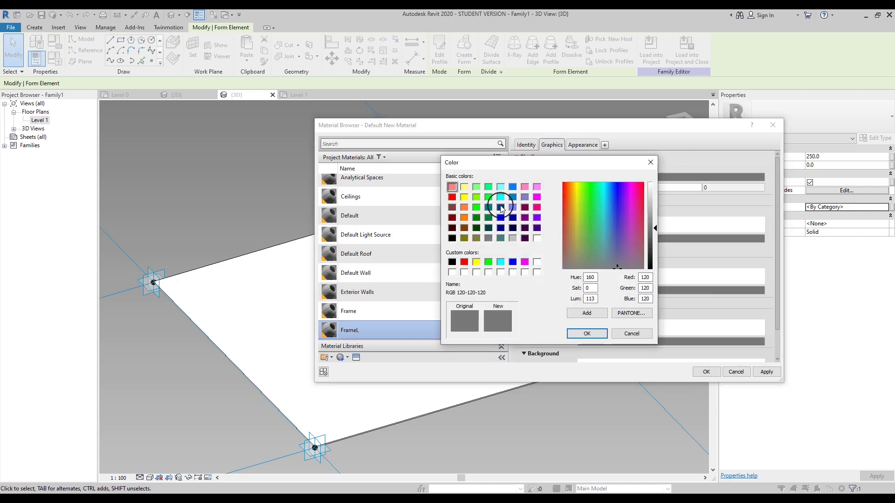
pyautogui.click(476, 198)
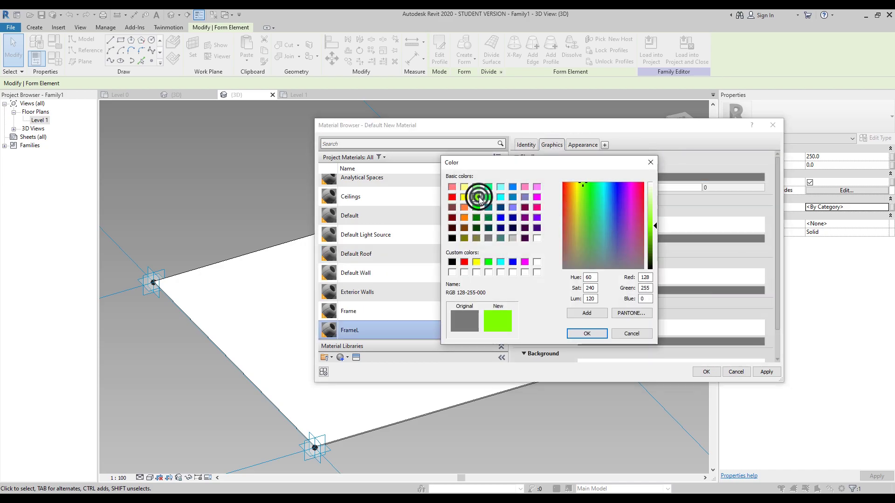
pyautogui.click(588, 334)
pyautogui.click(714, 373)
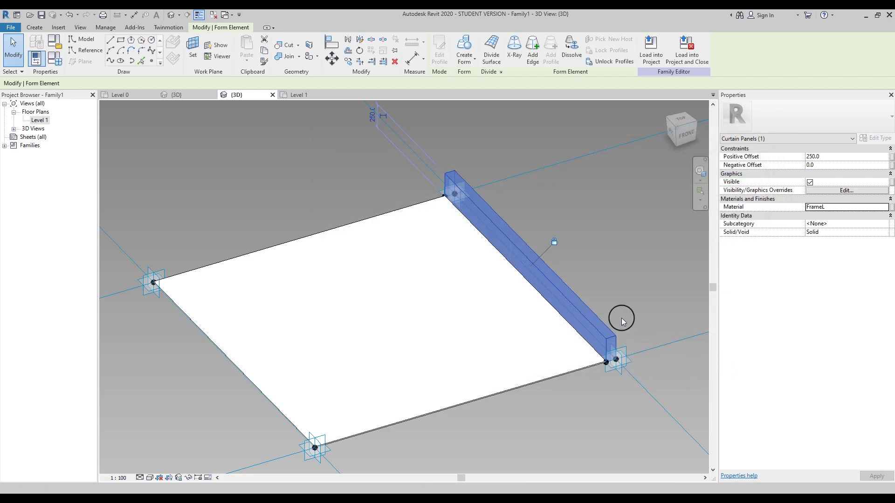
pyautogui.click(620, 276)
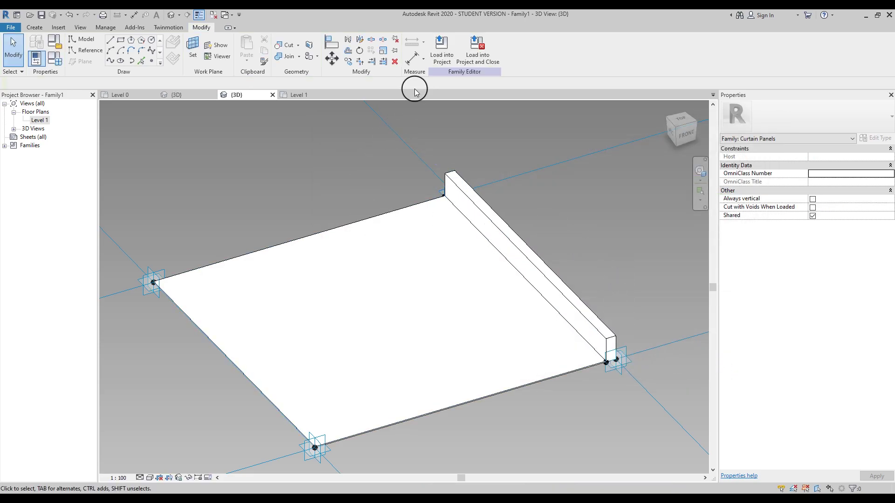
# Load the curtain panel family into the project and bring the mass up in the project's 3D view.
pyautogui.click(433, 51)
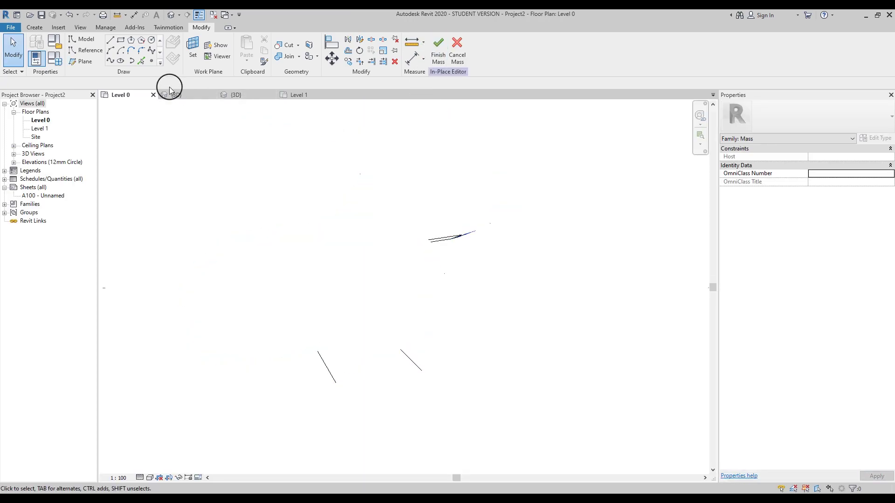
pyautogui.click(170, 94)
pyautogui.keyDown('shift'); pyautogui.moveTo(579, 262); pyautogui.dragTo(477, 305, button='middle'); pyautogui.keyUp('shift')
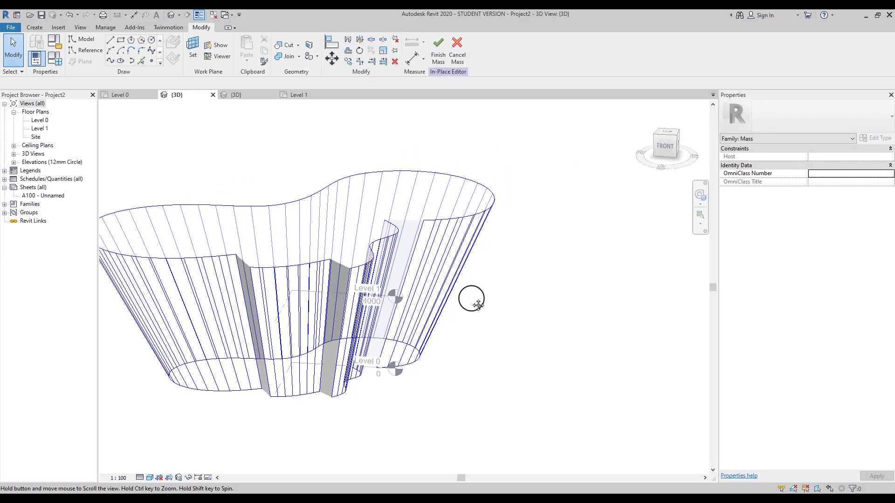
# Apply the Rectangle Family1 panel to the large outer divided surface of the mass.
pyautogui.click(456, 276)
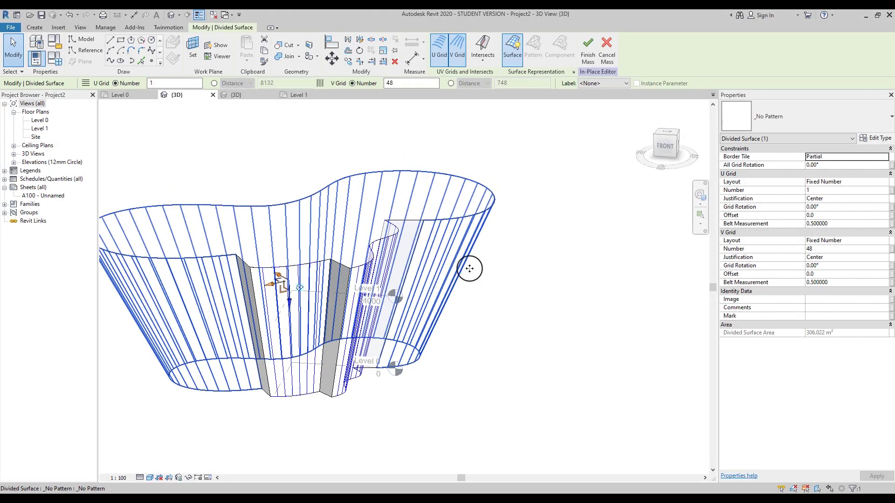
pyautogui.click(766, 117)
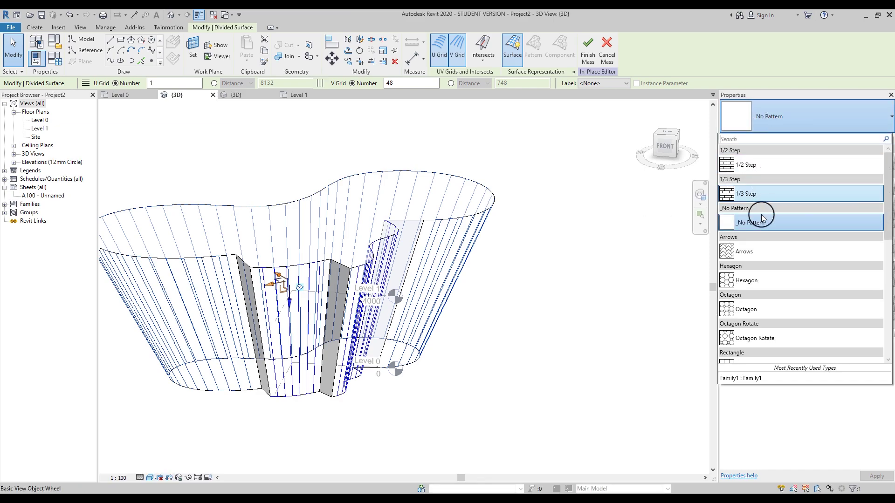
pyautogui.scroll(-3, 765, 219)
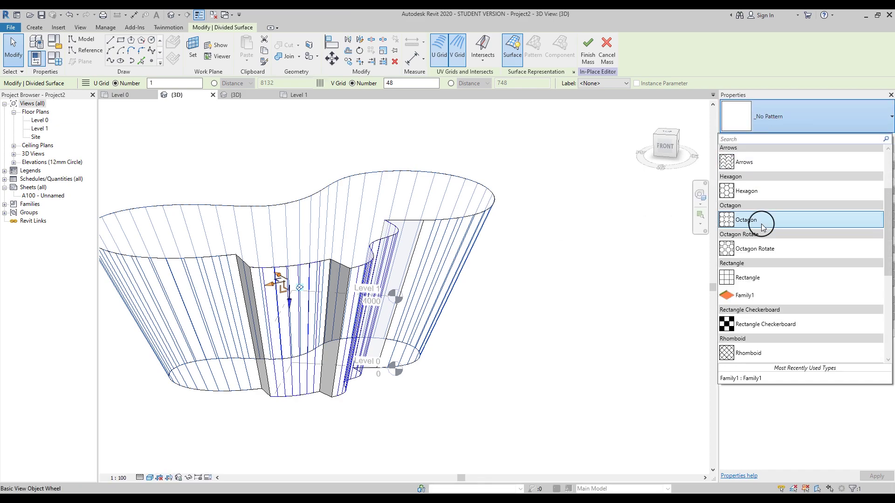
pyautogui.click(729, 299)
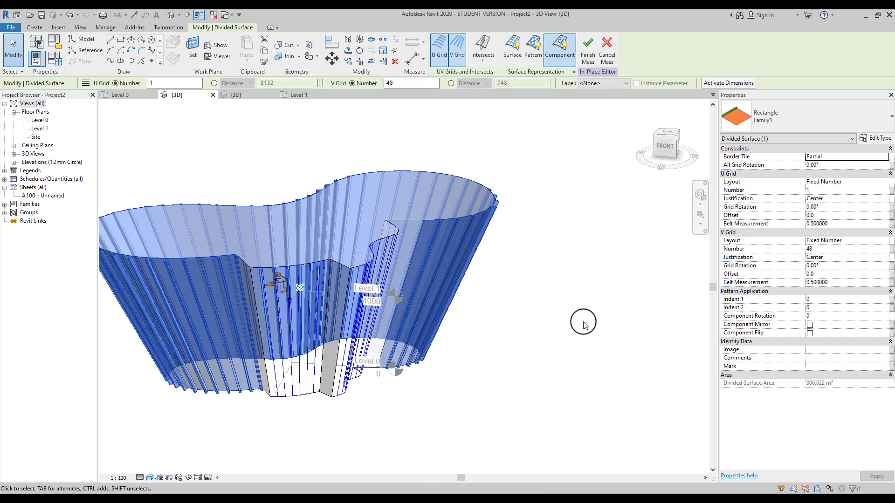
pyautogui.click(584, 325)
# Set the 3D view's visual style to Hidden Line.
pyautogui.keyDown('shift'); pyautogui.moveTo(557, 331); pyautogui.dragTo(484, 378, button='middle'); pyautogui.keyUp('shift')
pyautogui.click(158, 477)
pyautogui.click(168, 422)
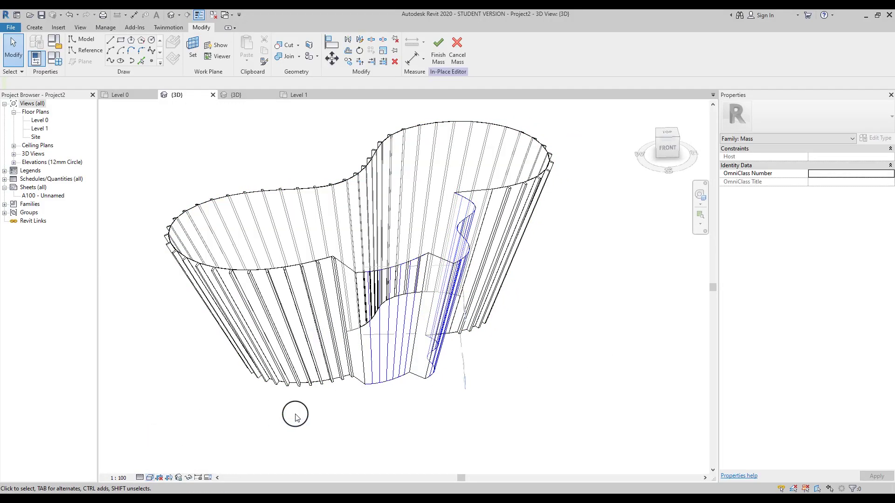
pyautogui.keyDown('shift'); pyautogui.moveTo(502, 393); pyautogui.dragTo(221, 452, button='middle'); pyautogui.keyUp('shift')
# Turn on smooth lines with anti-aliasing in the 3D view's graphic display options.
pyautogui.click(154, 477)
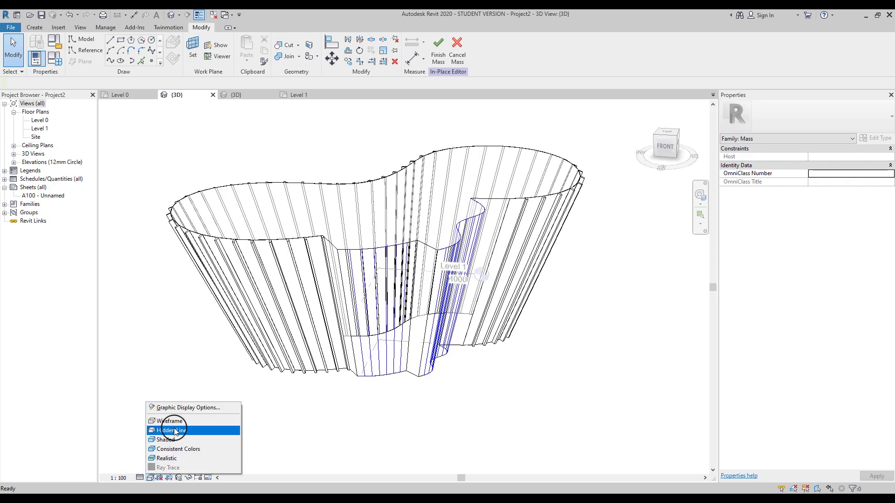
pyautogui.click(183, 406)
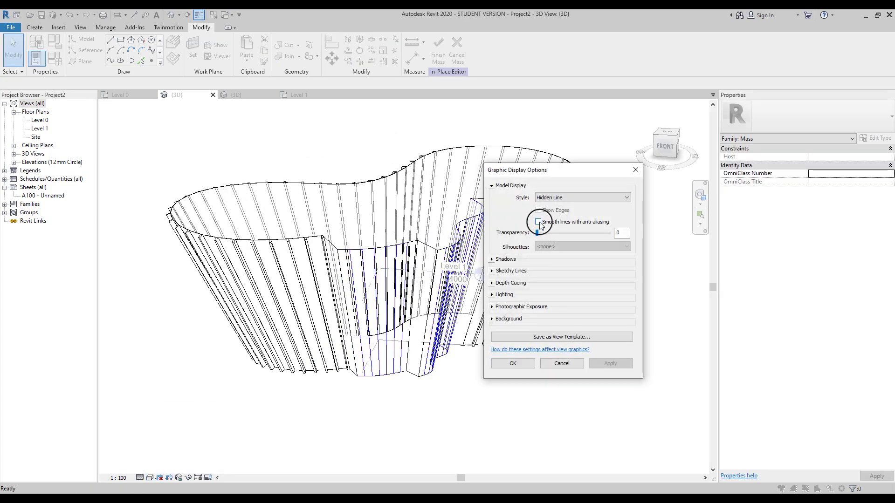
pyautogui.click(505, 259)
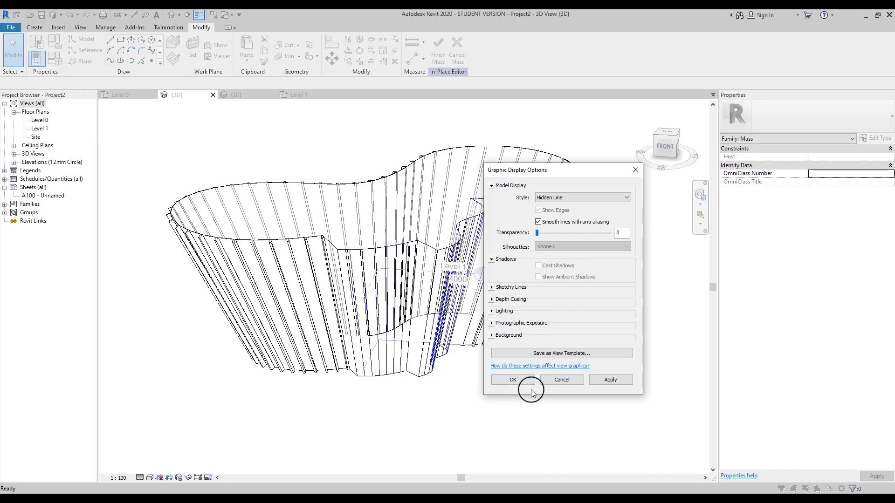
pyautogui.click(515, 381)
pyautogui.keyDown('shift'); pyautogui.moveTo(485, 369); pyautogui.dragTo(475, 377, button='middle'); pyautogui.keyUp('shift')
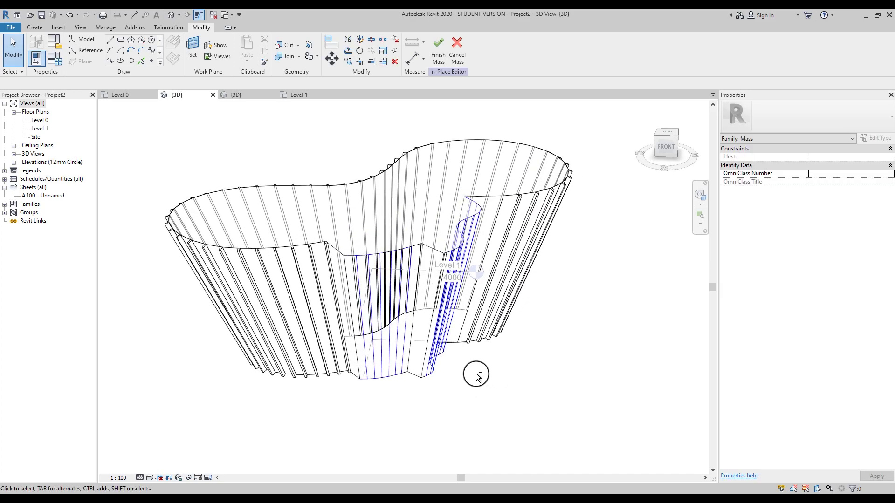
# Apply the Rectangle Family1 panel to the narrow front divided surface with seven V-grid divisions.
pyautogui.click(390, 366)
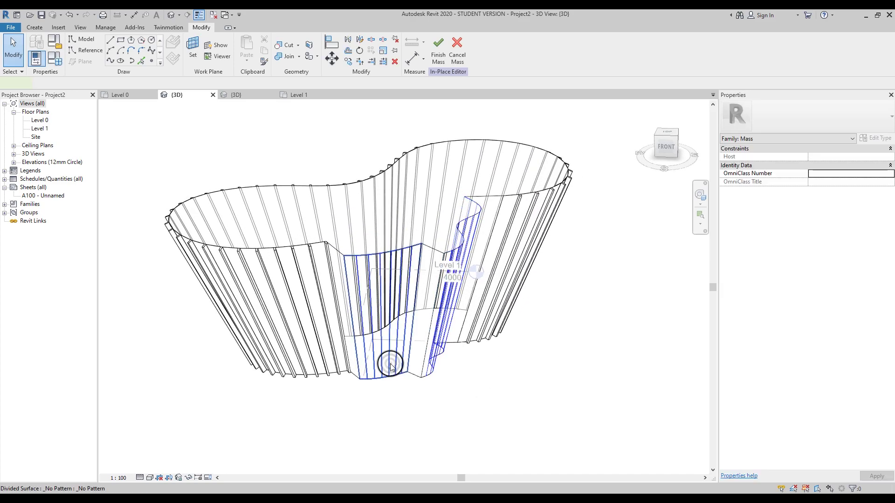
pyautogui.click(793, 119)
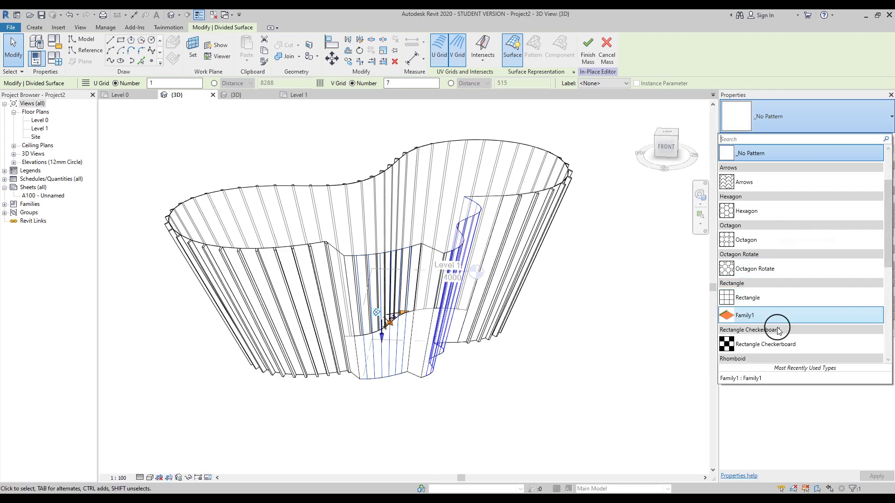
pyautogui.click(768, 321)
pyautogui.click(569, 365)
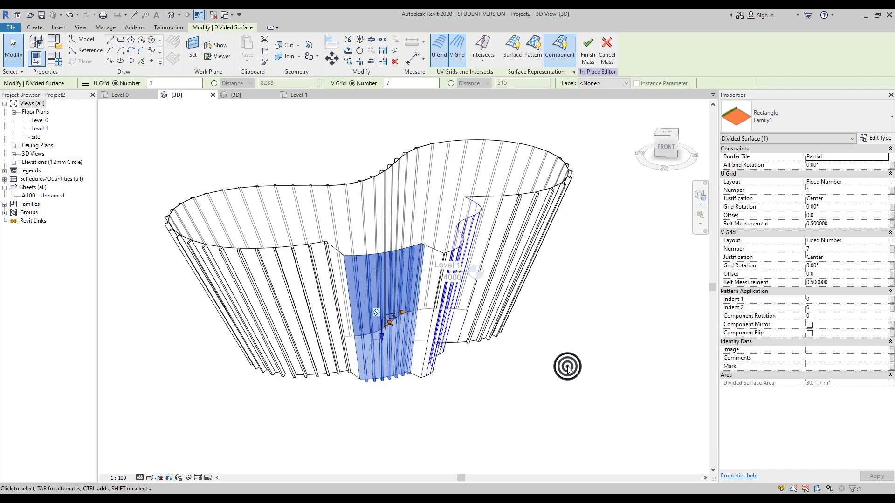
# Apply the Rectangle Family1 panel to the wavy divided surface beside the entrance and finish the in-place mass.
pyautogui.keyDown('shift'); pyautogui.moveTo(579, 361); pyautogui.dragTo(465, 336, button='middle'); pyautogui.keyUp('shift')
pyautogui.click(463, 332)
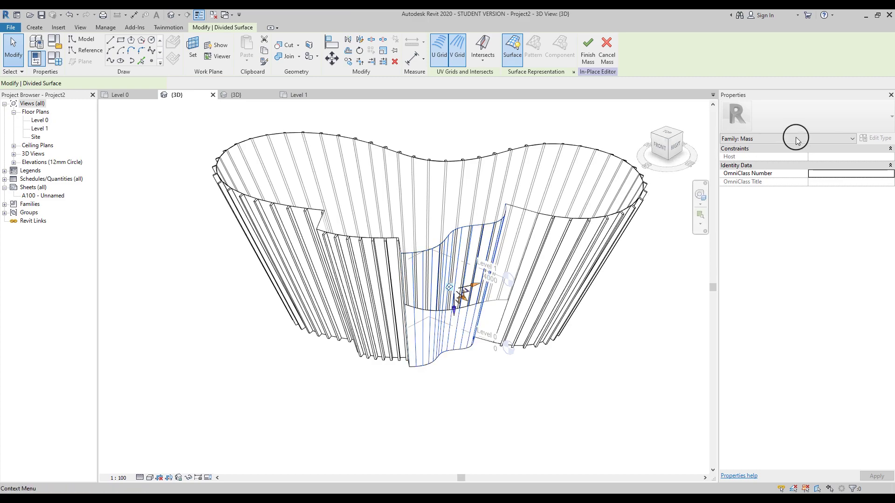
pyautogui.click(792, 116)
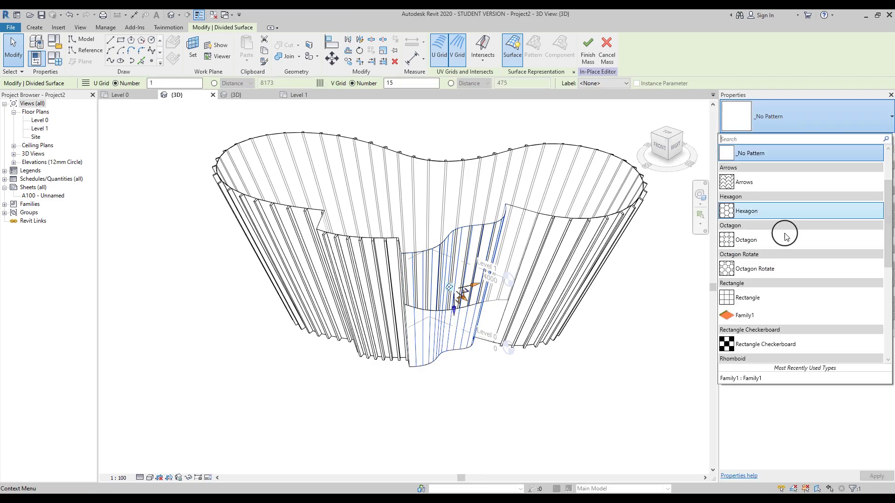
pyautogui.click(747, 319)
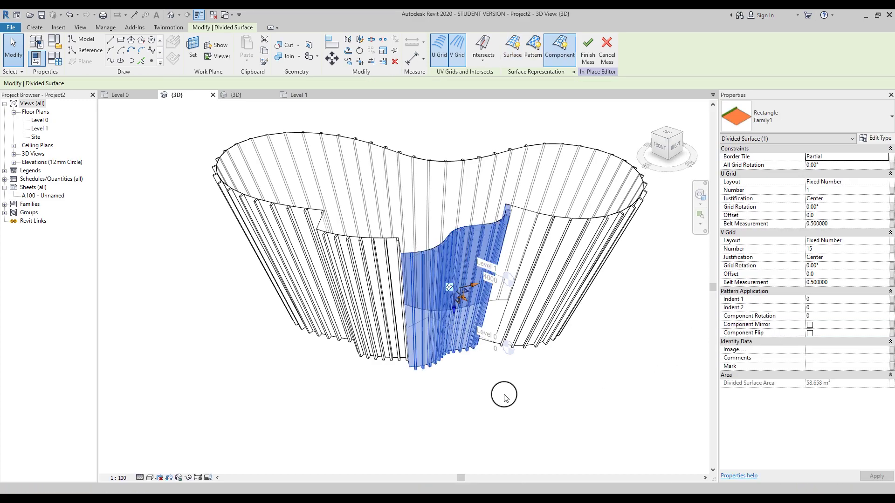
pyautogui.click(426, 396)
pyautogui.keyDown('shift'); pyautogui.moveTo(426, 396); pyautogui.dragTo(533, 358, button='middle'); pyautogui.keyUp('shift')
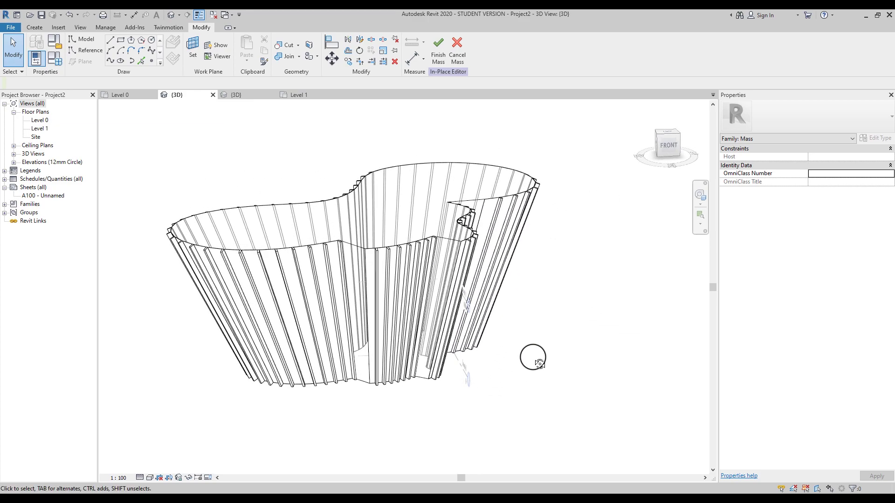
pyautogui.click(440, 52)
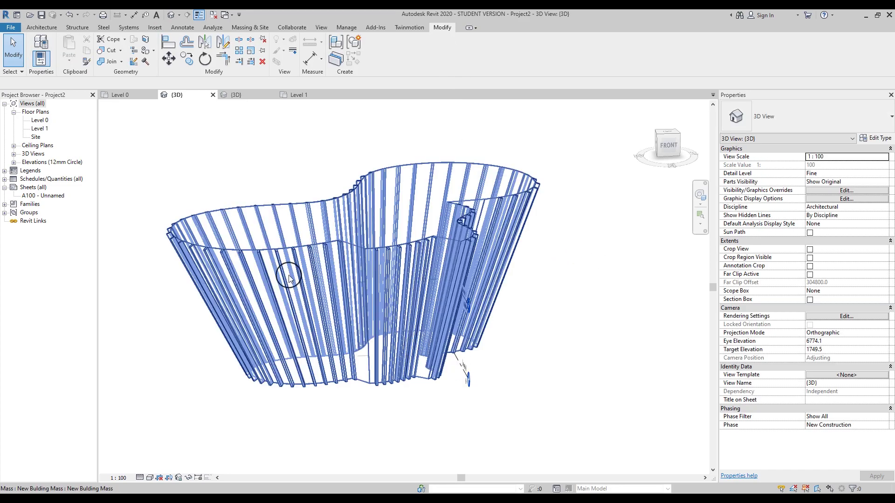
# Open the East elevation and stretch the level heads out beyond the side of the mass.
pyautogui.click(13, 163)
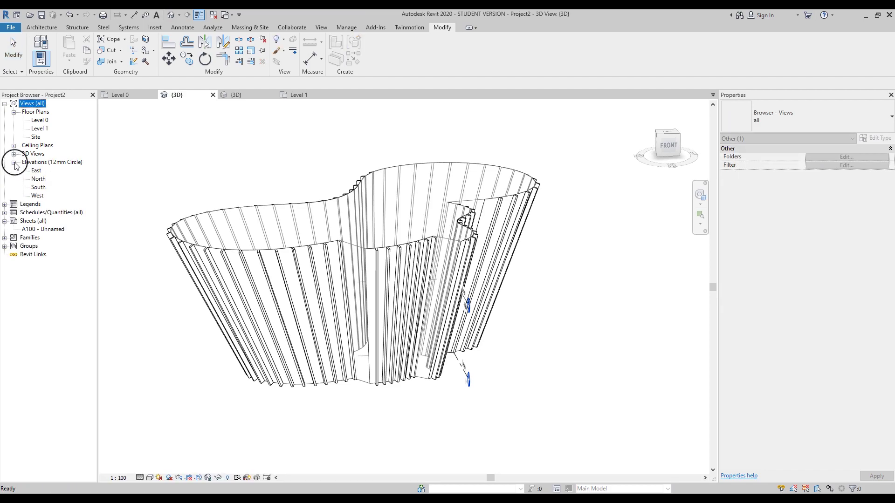
pyautogui.doubleClick(37, 171)
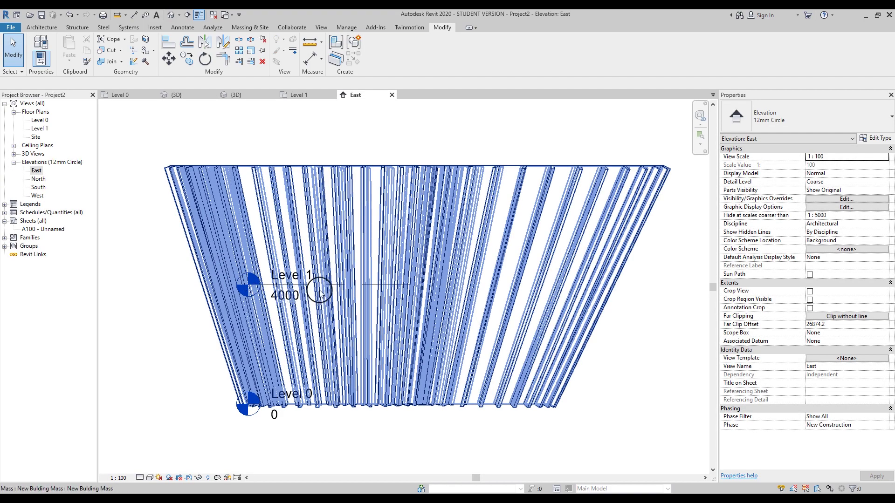
pyautogui.click(275, 285)
pyautogui.moveTo(274, 285); pyautogui.dragTo(104, 286)
pyautogui.moveTo(190, 313); pyautogui.dragTo(259, 337, button='middle')
pyautogui.click(259, 338)
# Copy Level 1 upward by 2700 mm to create an upper level at elevation 6700.
pyautogui.click(233, 299)
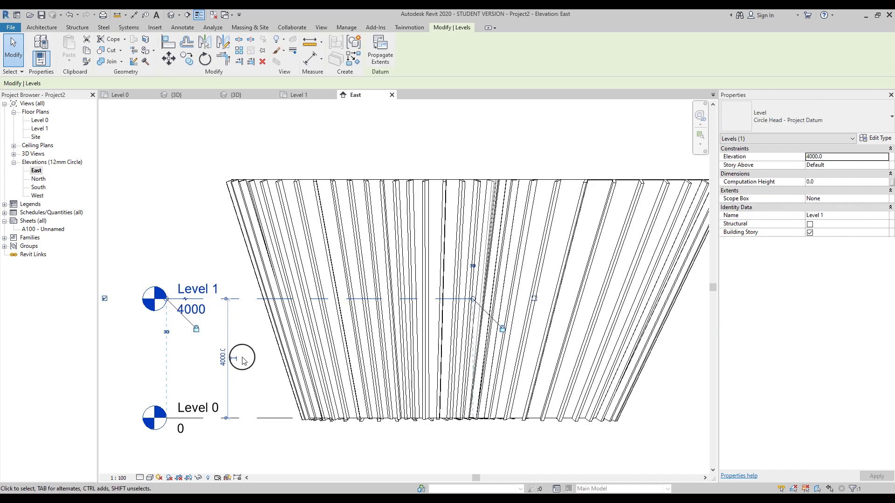
pyautogui.press('c')
pyautogui.press('o')
pyautogui.click(231, 418)
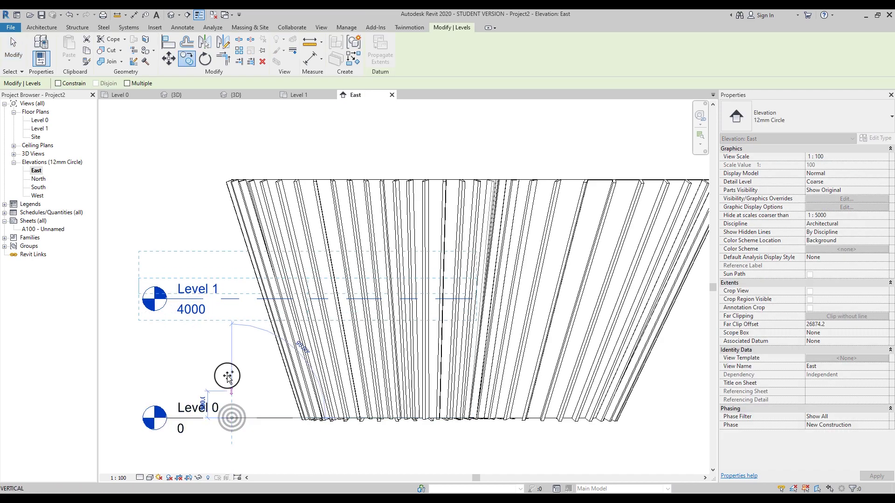
pyautogui.click(231, 336)
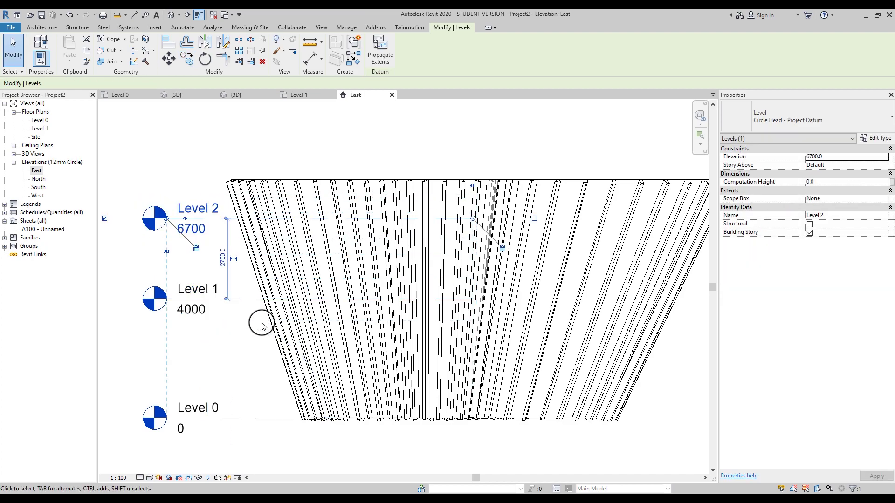
pyautogui.press('Escape')
pyautogui.moveTo(229, 256); pyautogui.dragTo(210, 269, button='middle')
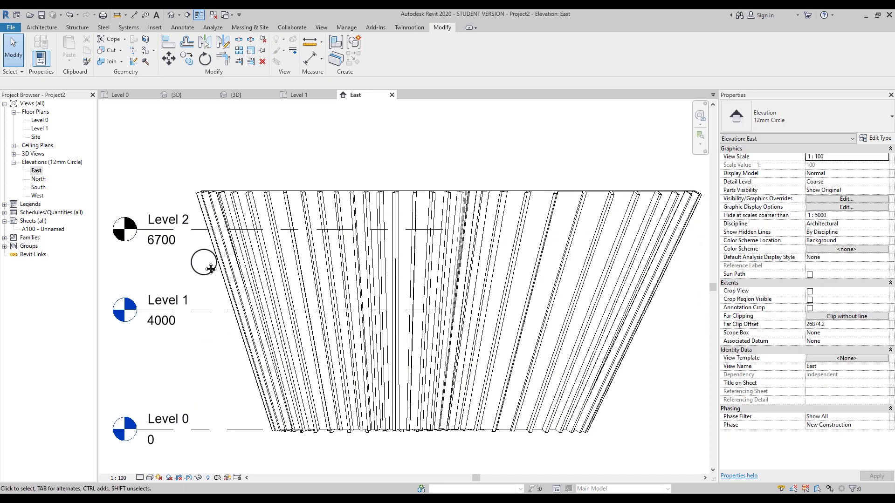
pyautogui.scroll(-2, 203, 264)
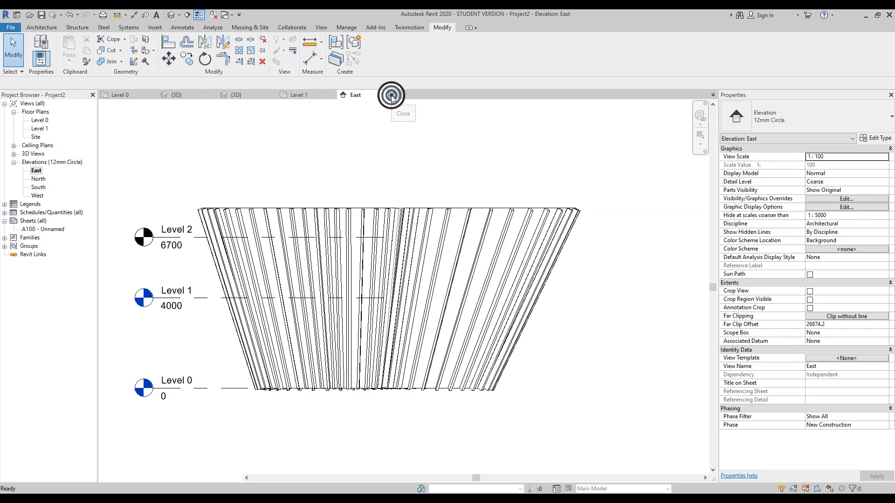
# Close the East elevation and create mass floors for the mass at Level 0, Level 1 and Level 2.
pyautogui.click(391, 95)
pyautogui.keyDown('shift'); pyautogui.moveTo(488, 250); pyautogui.dragTo(345, 273, button='middle'); pyautogui.keyUp('shift')
pyautogui.click(363, 263)
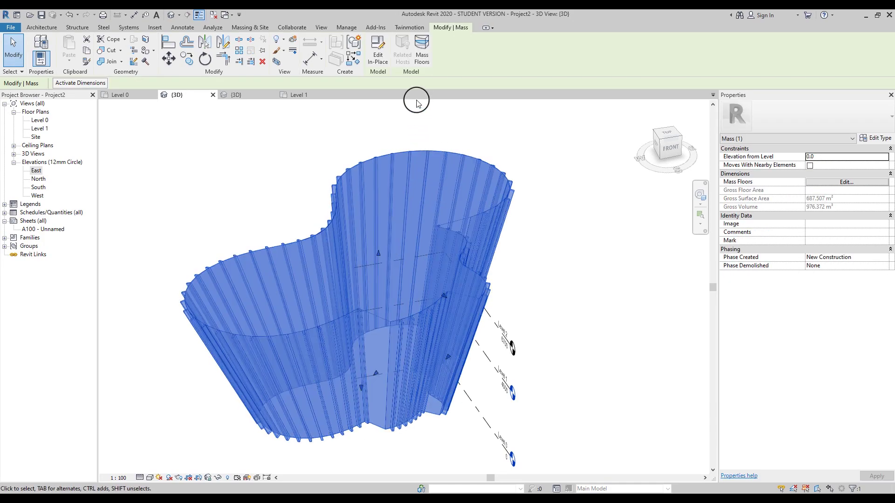
pyautogui.click(423, 46)
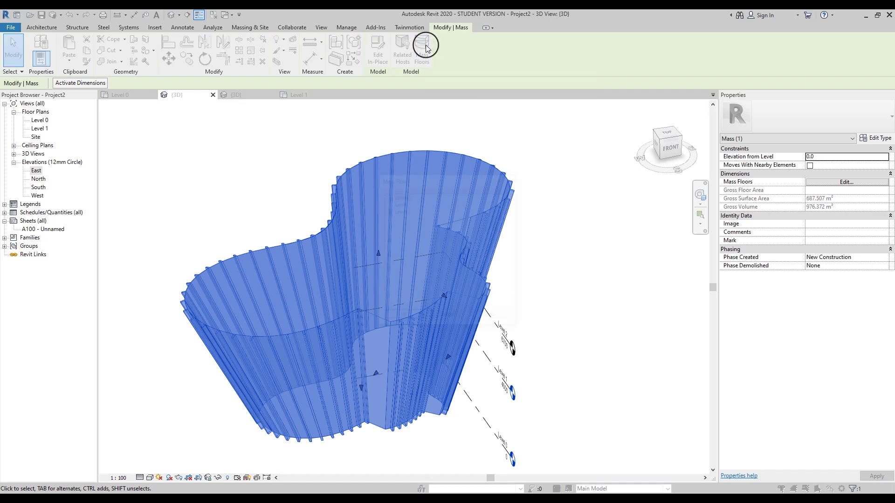
pyautogui.moveTo(423, 182); pyautogui.dragTo(584, 202)
pyautogui.click(546, 224)
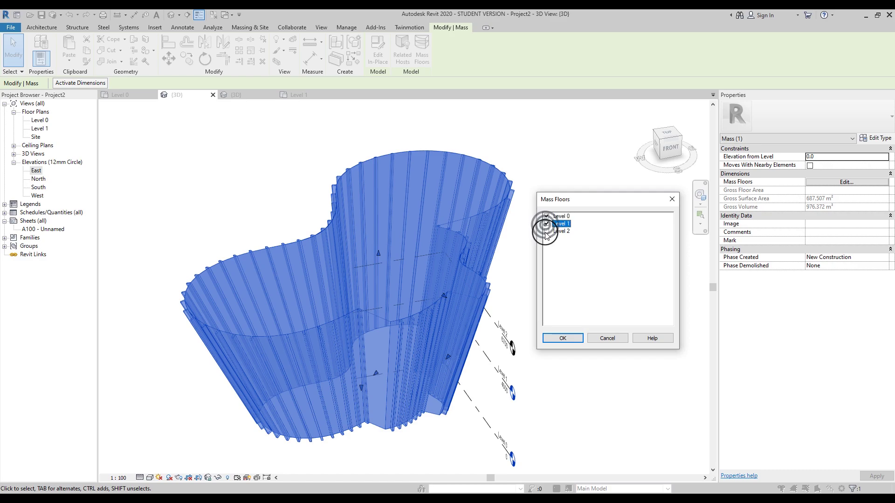
pyautogui.click(546, 231)
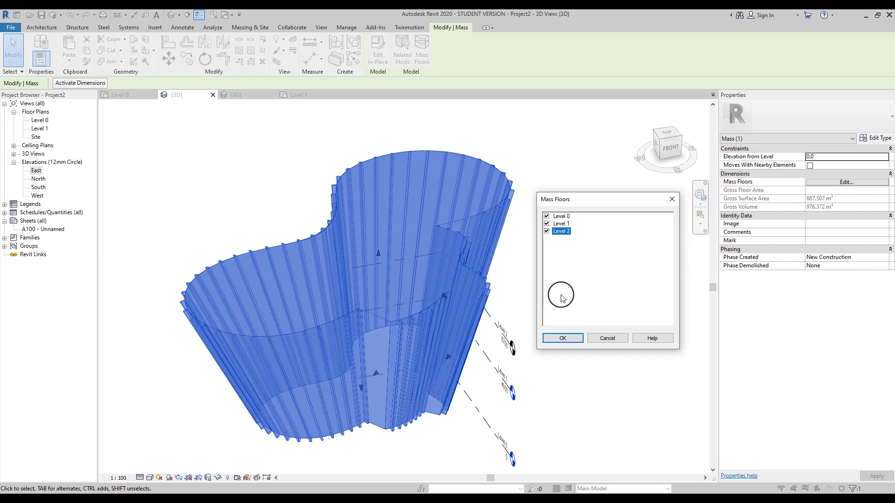
pyautogui.click(564, 338)
pyautogui.click(568, 321)
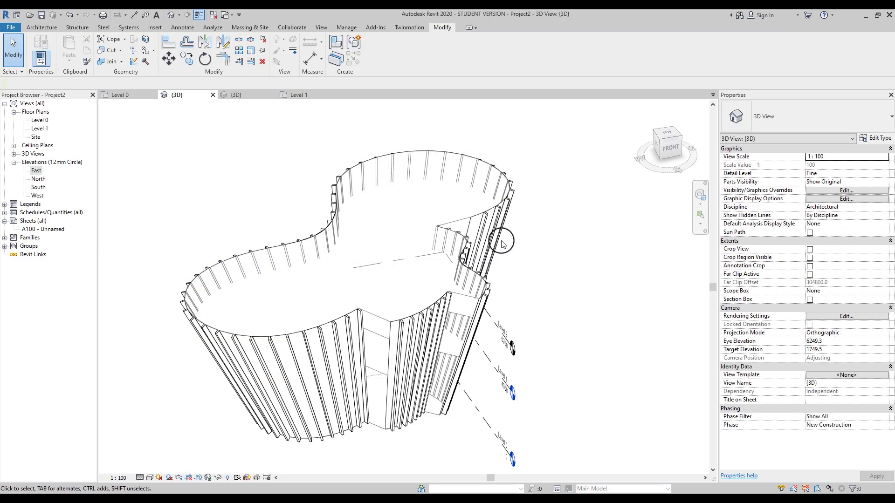
# Create floors by face on all three mass floors using the Floor-Grnd-Susp_65Scr-80Ins-100Blk-75PC type.
pyautogui.click(255, 29)
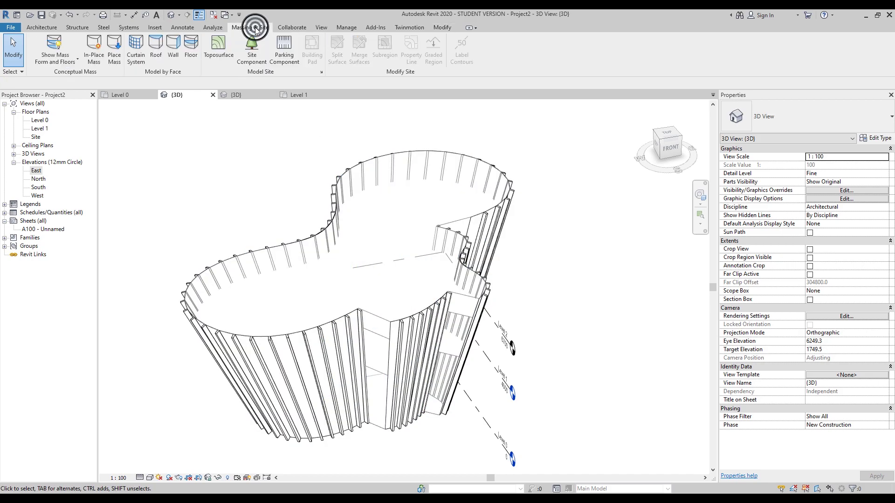
pyautogui.click(188, 52)
pyautogui.click(377, 263)
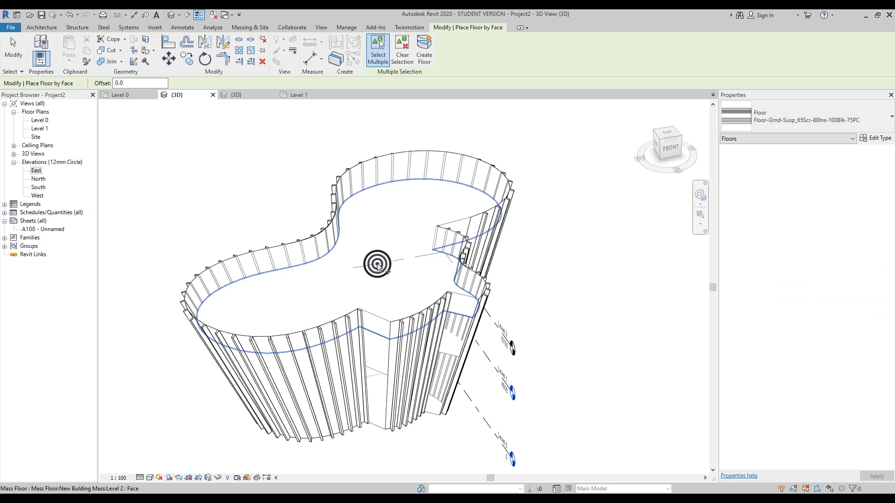
pyautogui.click(372, 368)
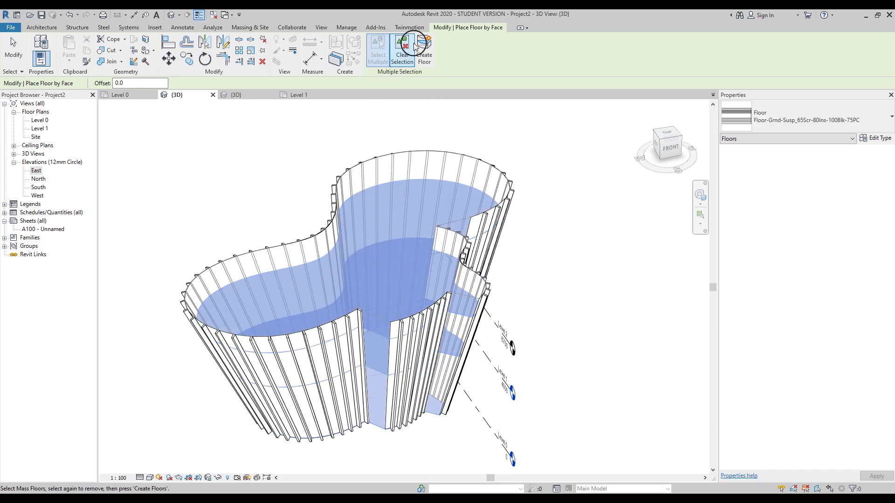
pyautogui.click(542, 209)
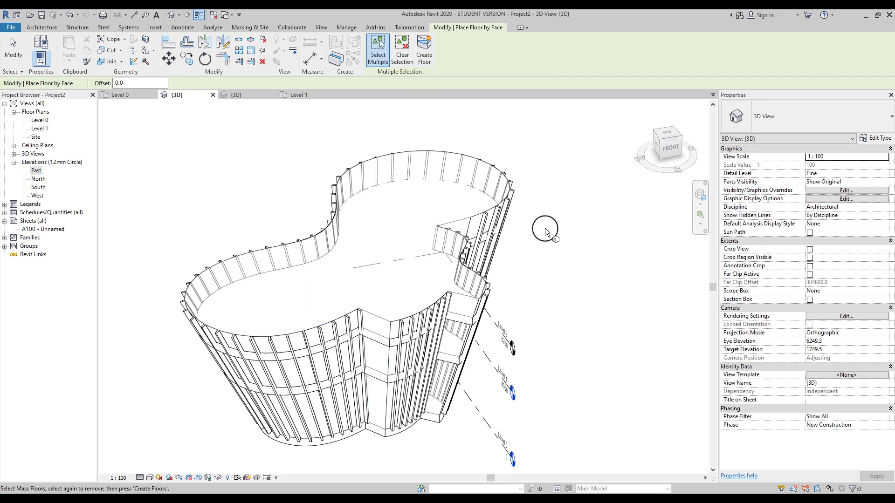
# End the floor-by-face placement and review the reference renderings of the slatted building in the web article.
pyautogui.press('Escape')
pyautogui.keyDown('shift'); pyautogui.moveTo(540, 310); pyautogui.dragTo(359, 370, button='middle'); pyautogui.keyUp('shift')
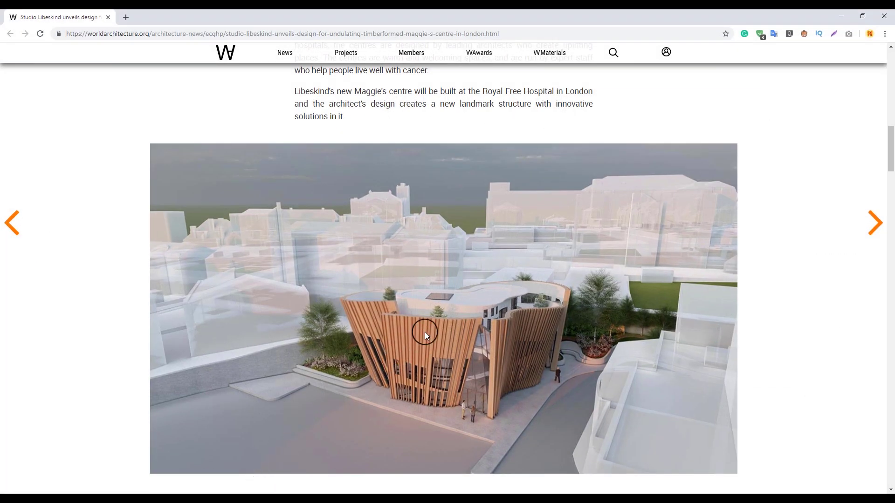
pyautogui.scroll(-12, 529, 306)
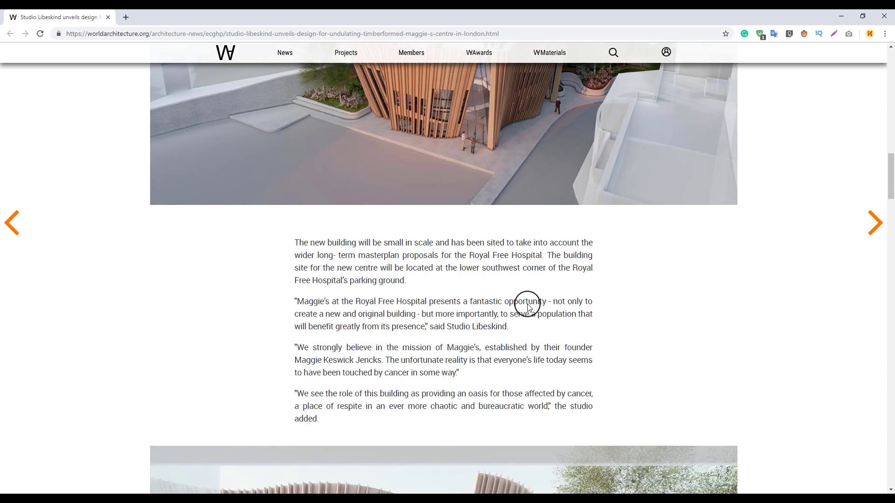
pyautogui.scroll(8, 492, 308)
pyautogui.scroll(3, 492, 309)
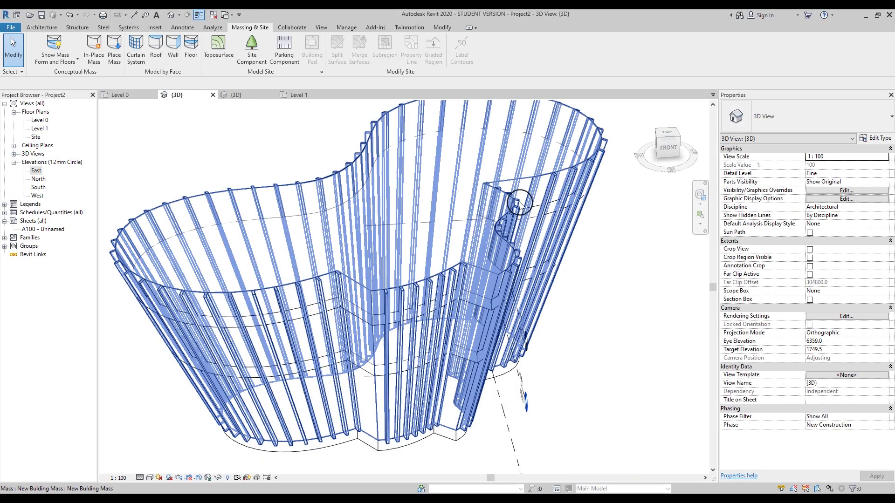
# Edit the Level 1 floor boundary and scale the whole outline down graphically so the slab sits inside the slatted facade.
pyautogui.click(358, 367)
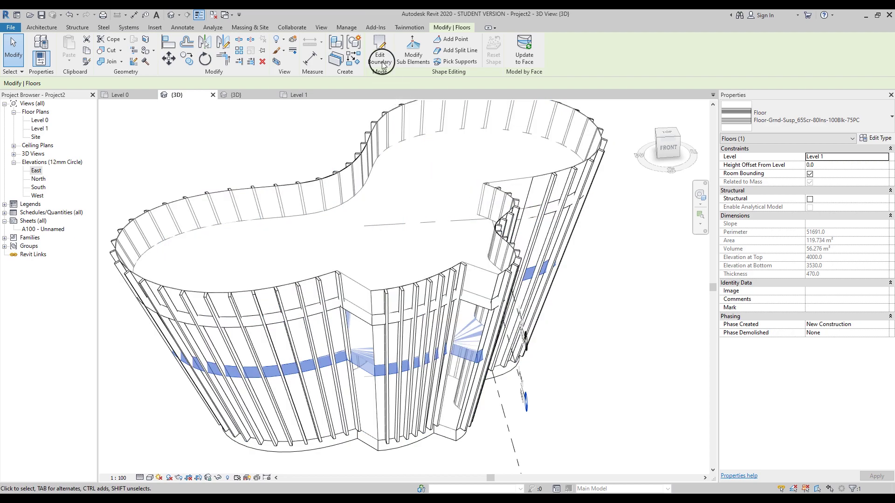
pyautogui.click(379, 51)
pyautogui.press('Tab')
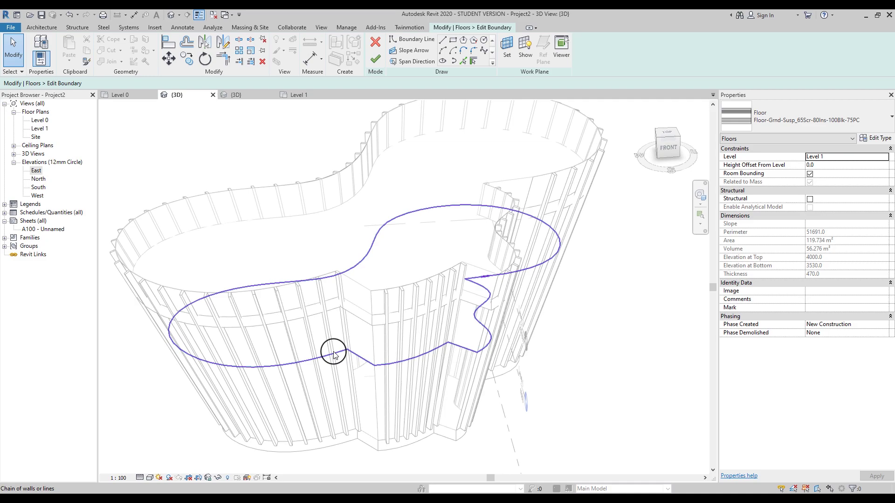
pyautogui.click(333, 354)
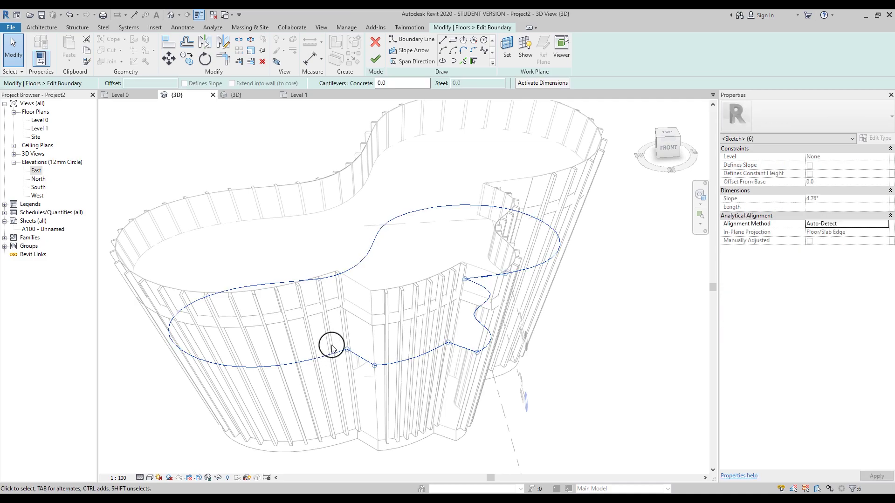
pyautogui.click(250, 51)
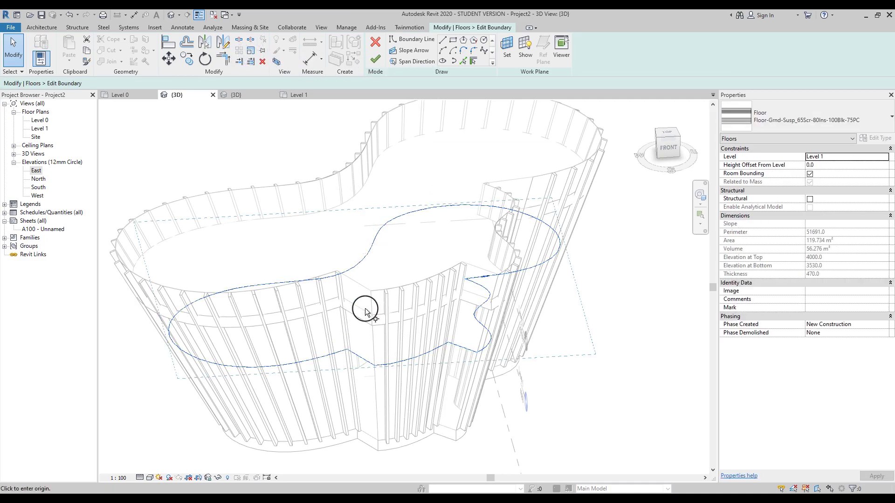
pyautogui.click(383, 296)
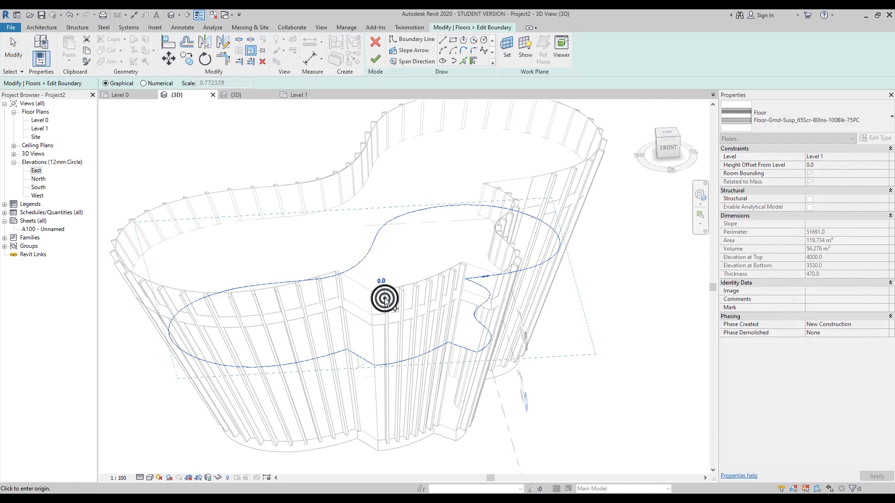
pyautogui.click(416, 347)
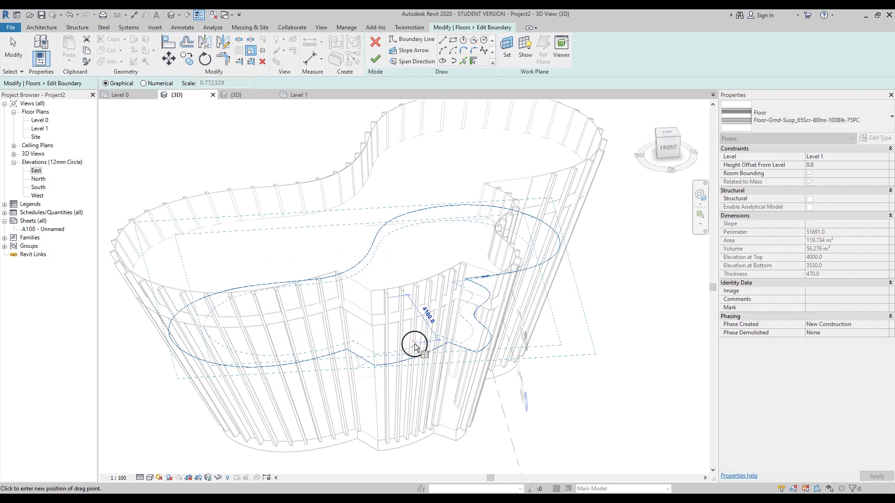
pyautogui.click(416, 347)
pyautogui.scroll(7, 377, 58)
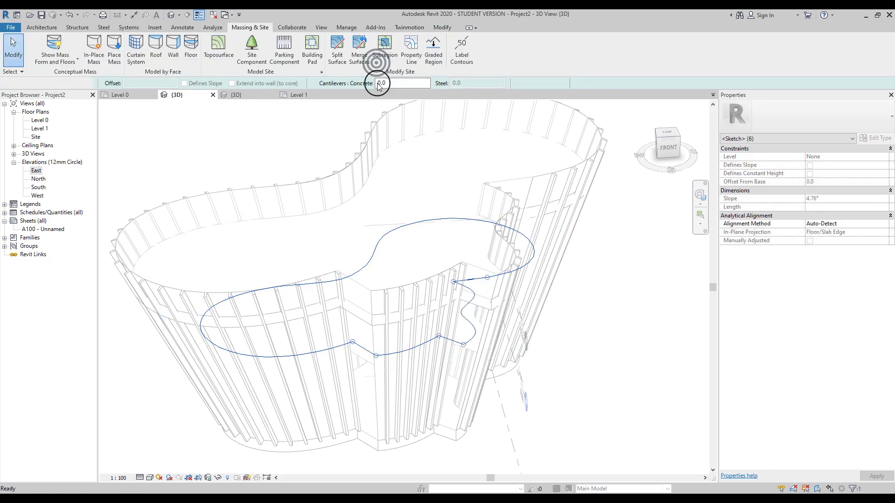
# Scale the Level 2 floor's boundary sketch inward graphically and finish the edit.
pyautogui.click(410, 225)
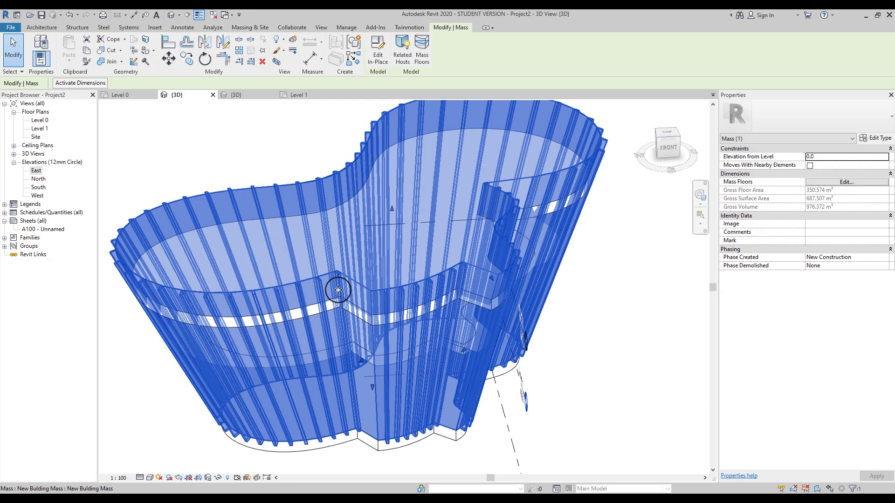
pyautogui.click(376, 265)
pyautogui.click(388, 52)
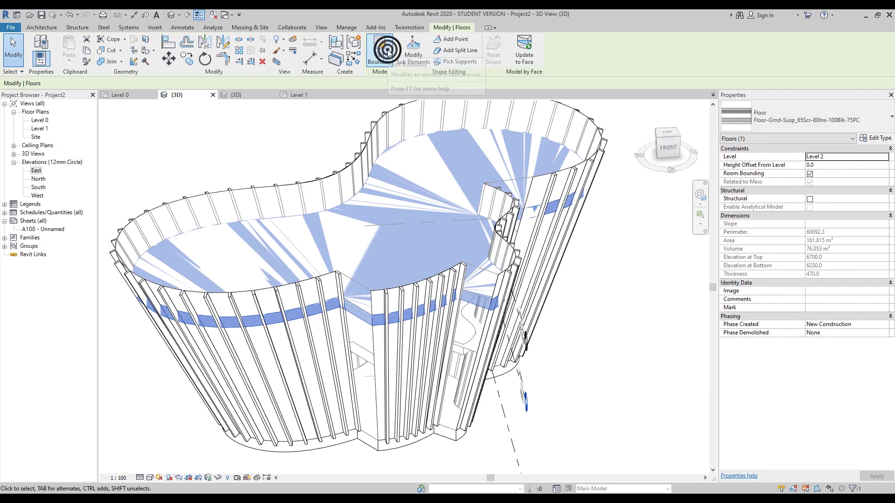
pyautogui.click(373, 174)
pyautogui.click(238, 62)
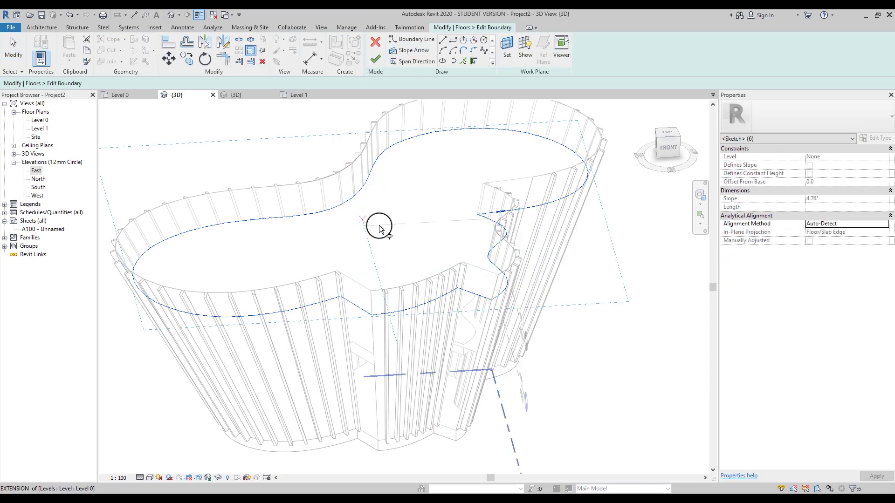
pyautogui.click(391, 236)
pyautogui.click(425, 292)
pyautogui.click(422, 290)
pyautogui.click(375, 58)
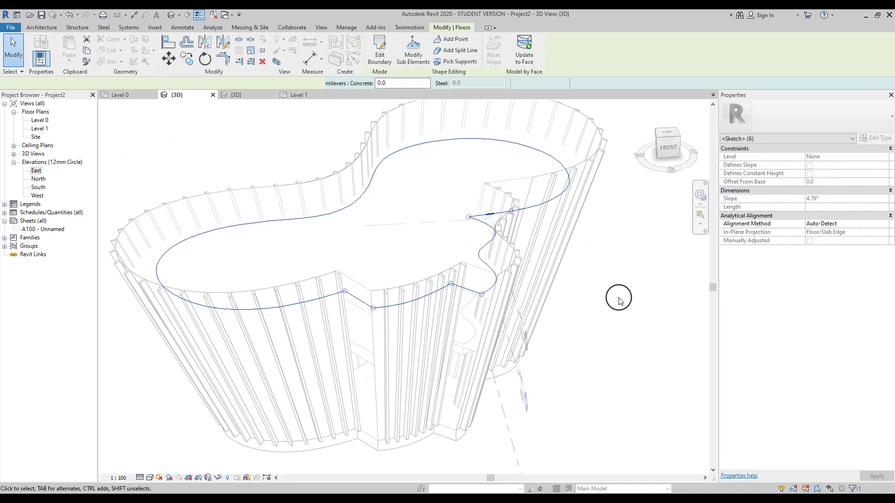
pyautogui.click(569, 304)
# Create a Standard curtain system by face on the narrow unslatted faces of the mass.
pyautogui.scroll(-2, 525, 303)
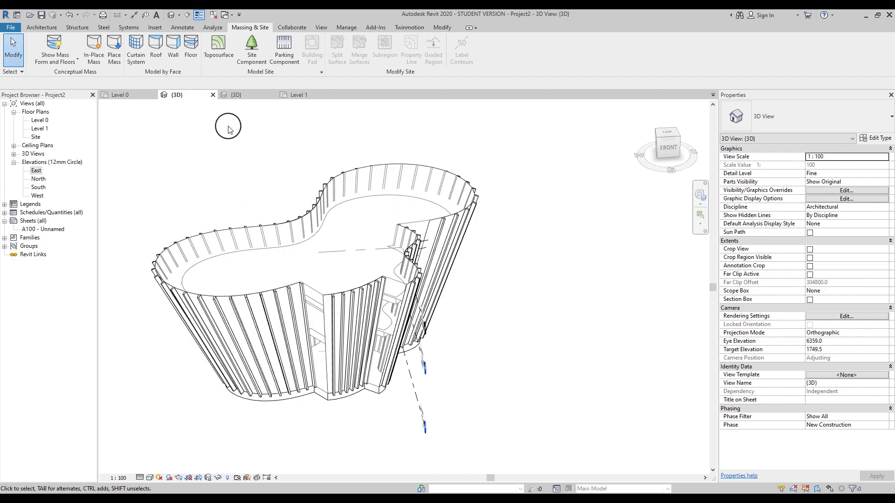
pyautogui.keyDown('shift'); pyautogui.moveTo(146, 160); pyautogui.dragTo(368, 294, button='middle'); pyautogui.keyUp('shift')
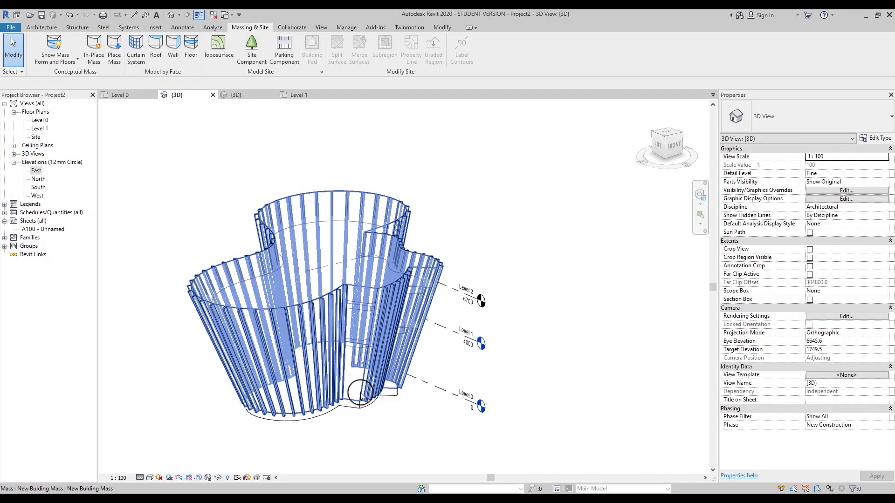
pyautogui.click(139, 51)
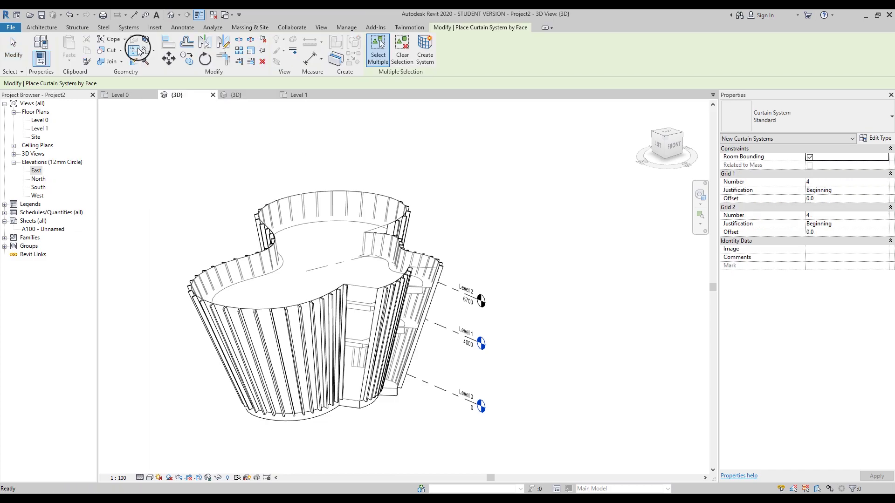
pyautogui.click(356, 294)
pyautogui.keyDown('shift'); pyautogui.moveTo(495, 280); pyautogui.dragTo(428, 286, button='middle'); pyautogui.keyUp('shift')
pyautogui.keyDown('shift'); pyautogui.moveTo(516, 225); pyautogui.dragTo(455, 235, button='middle'); pyautogui.keyUp('shift')
pyautogui.click(449, 239)
pyautogui.click(424, 49)
pyautogui.keyDown('shift'); pyautogui.moveTo(422, 264); pyautogui.dragTo(533, 281, button='middle'); pyautogui.keyUp('shift')
pyautogui.press('Escape')
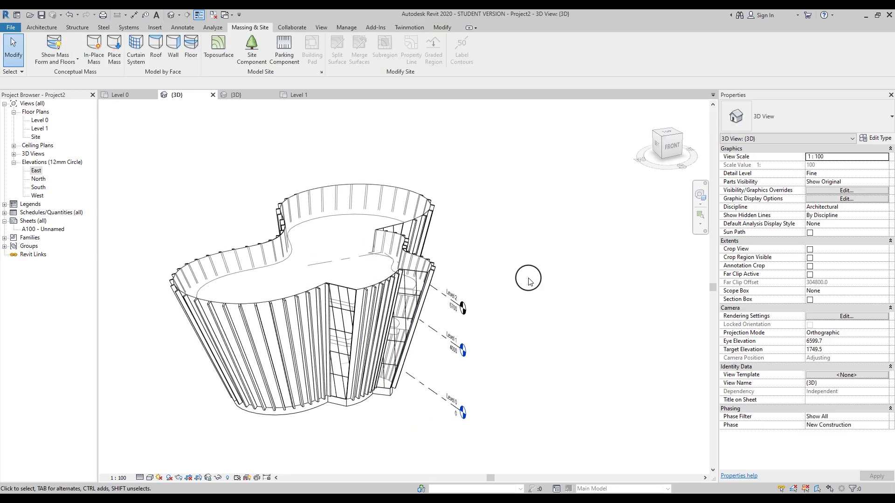
# Set the mass display to Show Mass by View Settings and switch the 3D view to the Realistic visual style.
pyautogui.click(54, 45)
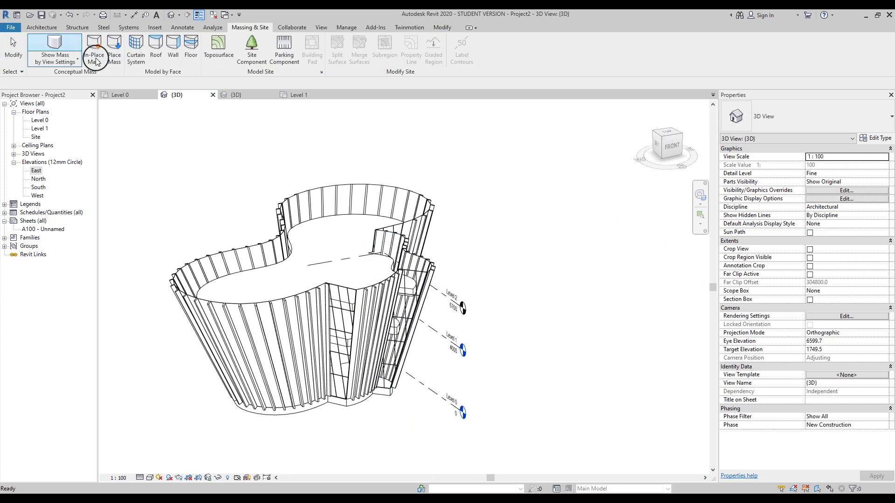
pyautogui.click(150, 481)
pyautogui.click(161, 460)
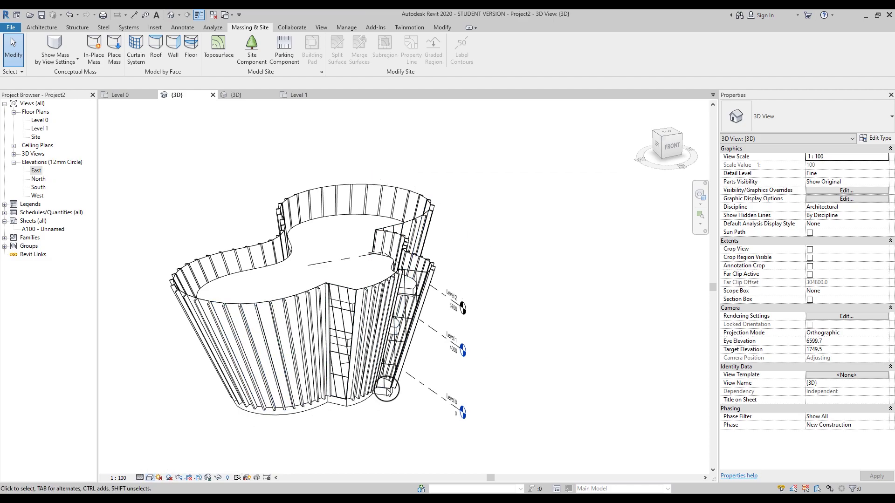
pyautogui.keyDown('shift'); pyautogui.moveTo(518, 283); pyautogui.dragTo(511, 258, button='middle'); pyautogui.keyUp('shift')
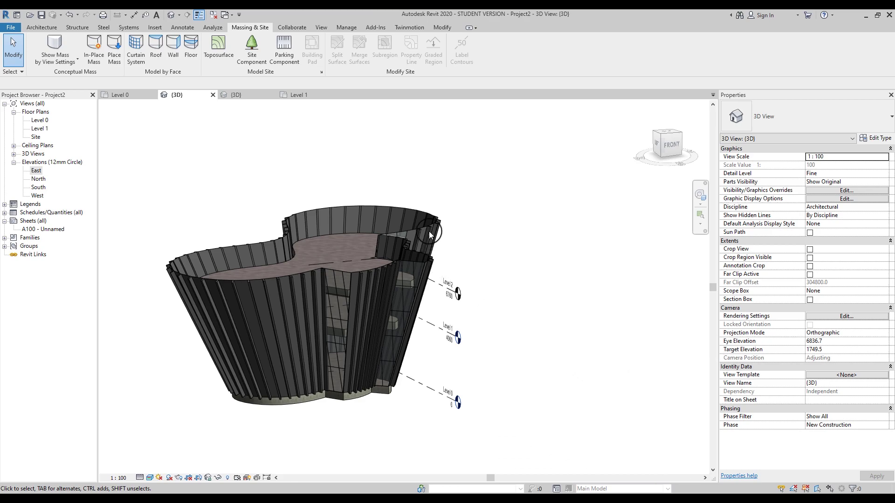
# Send the model to Twinmotion and open the urban context map there.
pyautogui.click(410, 27)
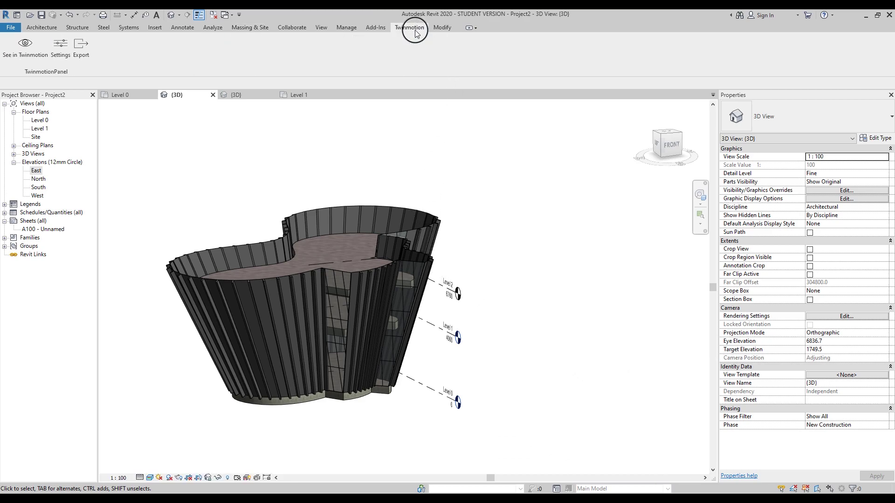
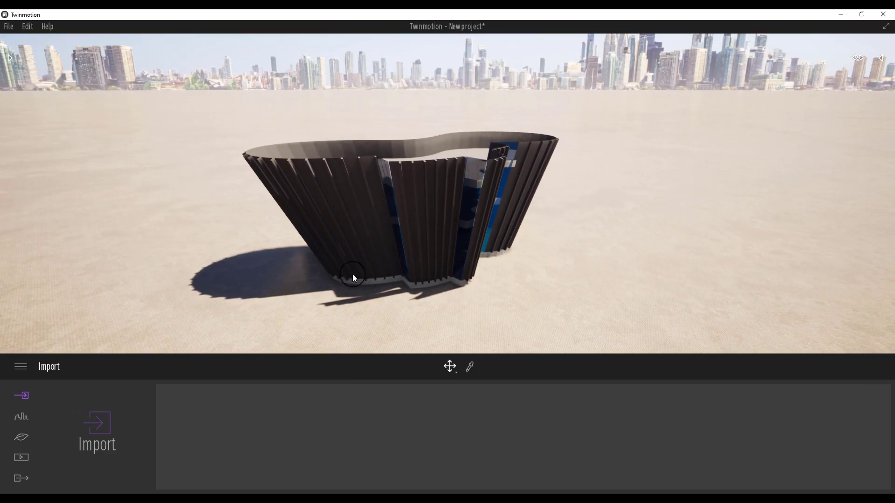
pyautogui.click(24, 415)
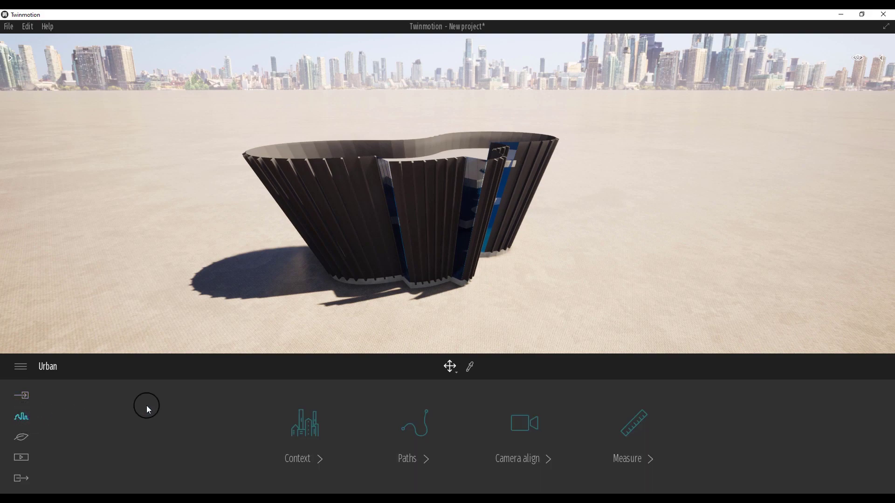
pyautogui.click(289, 422)
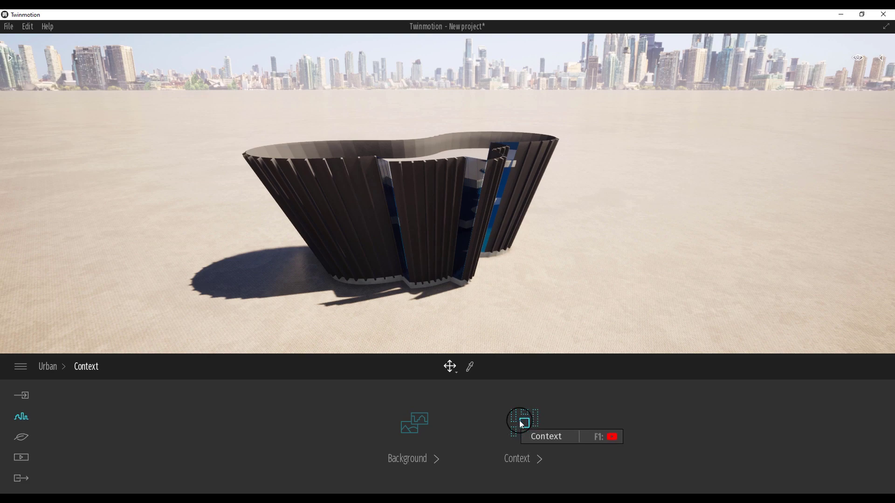
pyautogui.click(522, 438)
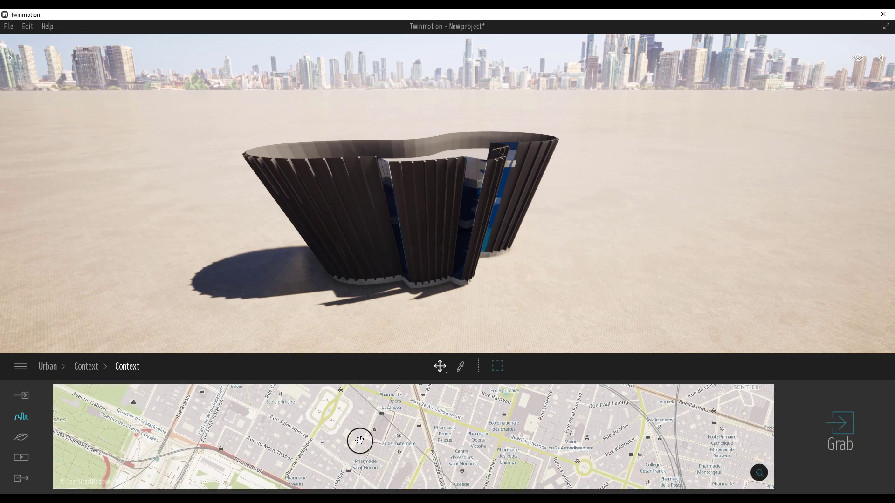
# Frame an area beside the park near Rue Perrée on the Paris map and grab it as 3D surroundings.
pyautogui.moveTo(359, 439); pyautogui.dragTo(256, 457)
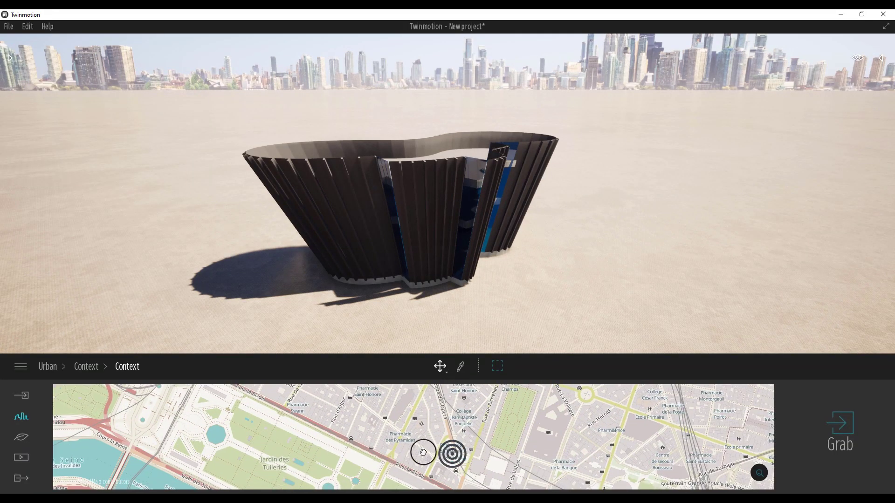
pyautogui.moveTo(421, 451); pyautogui.dragTo(384, 438)
pyautogui.scroll(3, 384, 438)
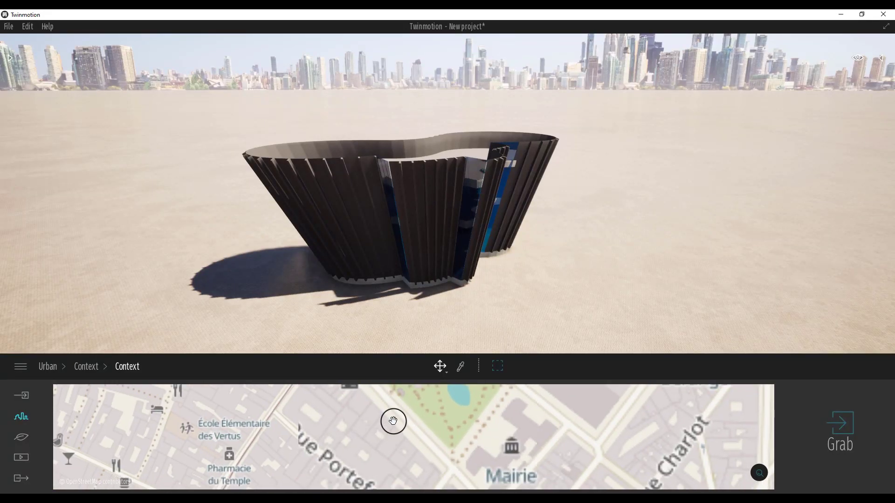
pyautogui.click(498, 370)
pyautogui.scroll(-3, 318, 395)
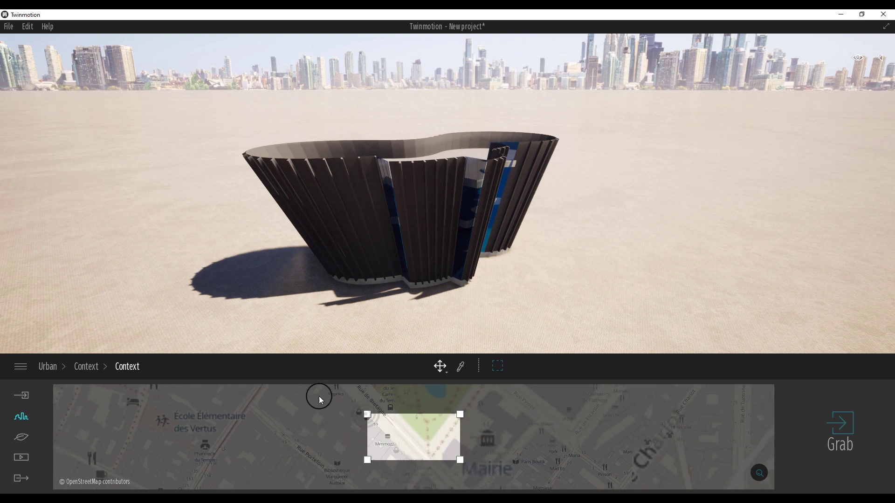
pyautogui.scroll(-3, 456, 425)
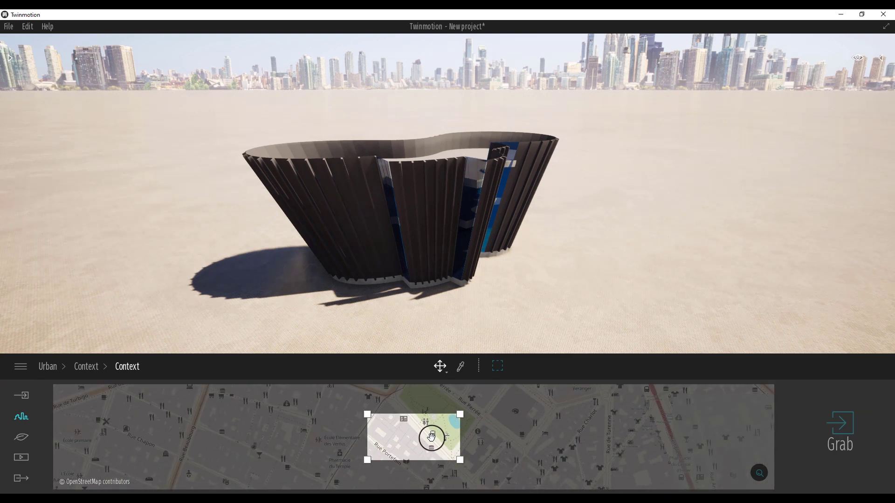
pyautogui.click(842, 424)
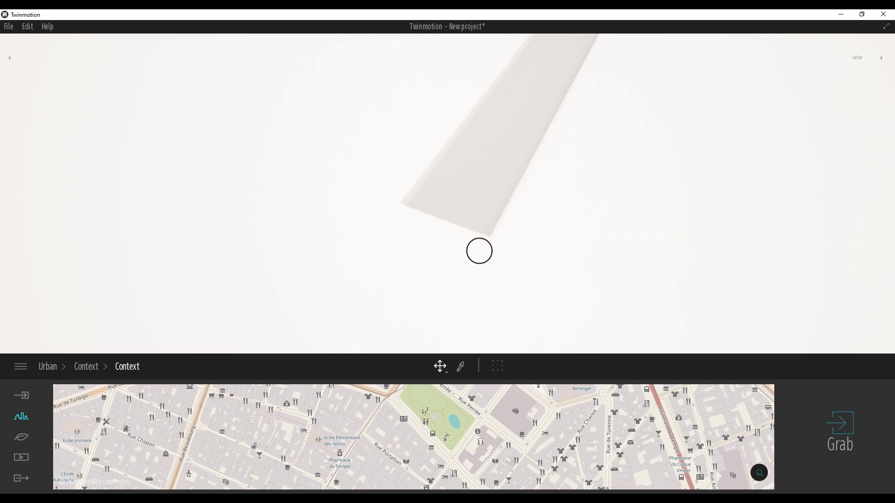
# Set the navigation speed to car and move back to view the imported city blocks and park from above.
pyautogui.moveTo(857, 56)
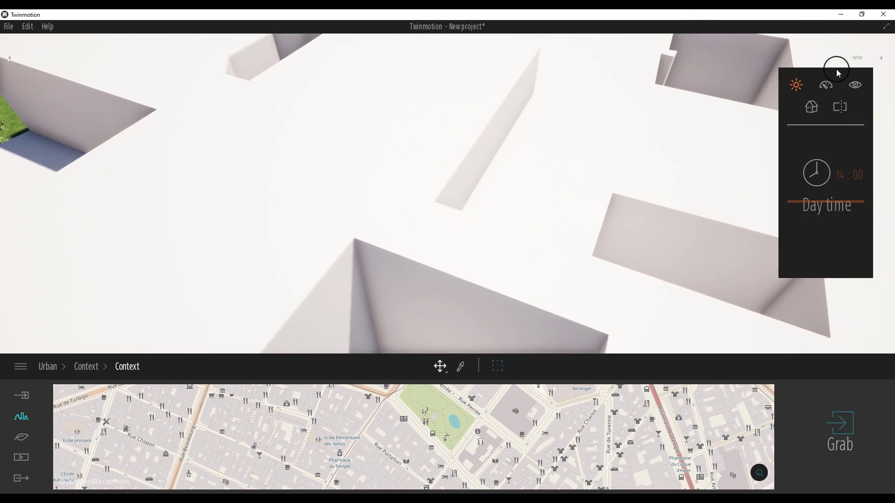
pyautogui.click(827, 85)
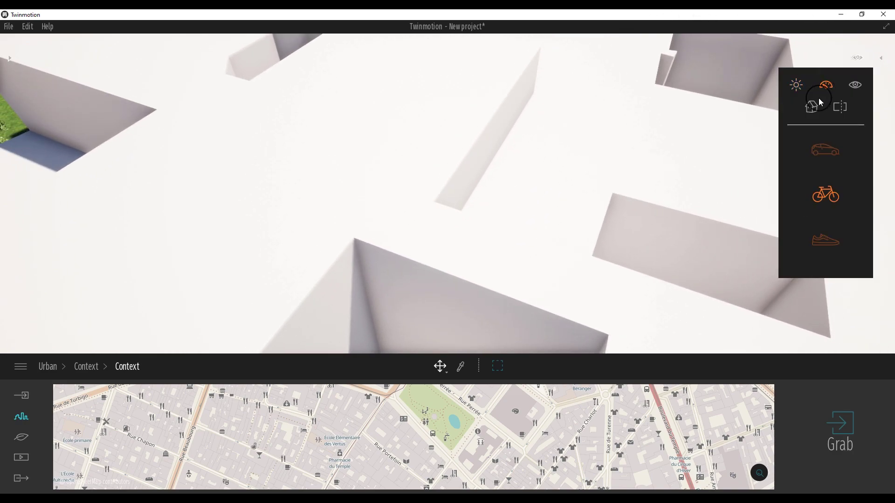
pyautogui.click(823, 147)
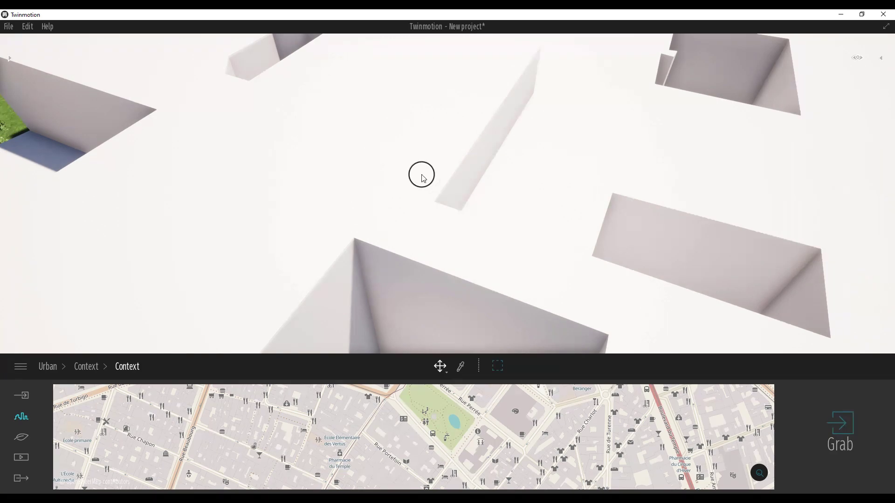
pyautogui.scroll(5, 491, 176)
pyautogui.scroll(-6, 493, 166)
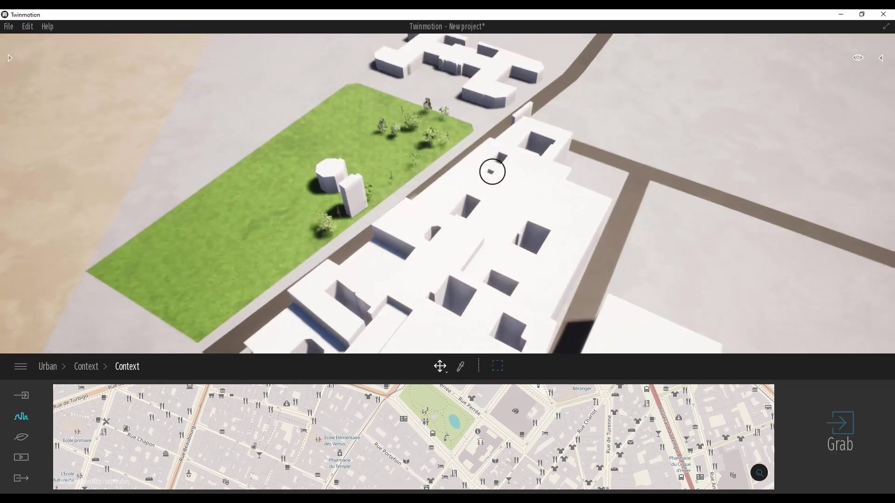
# Delete the two adjoining building blocks near the pavilion, the lower setback block and the taller one beside it, to clear a lot along the street.
pyautogui.scroll(5, 492, 171)
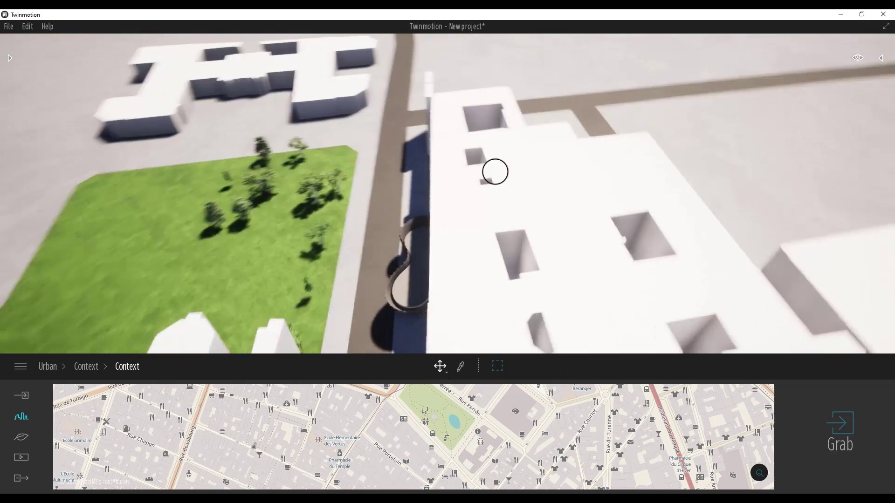
pyautogui.scroll(-5, 493, 171)
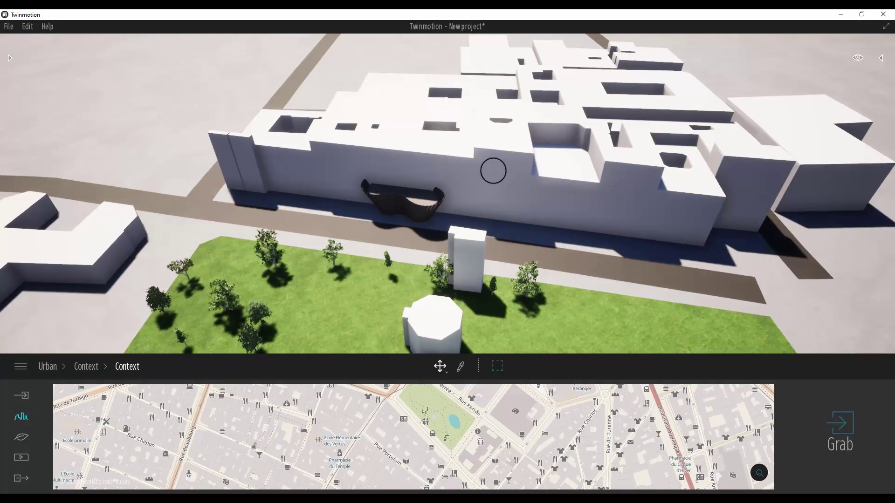
pyautogui.scroll(3, 493, 171)
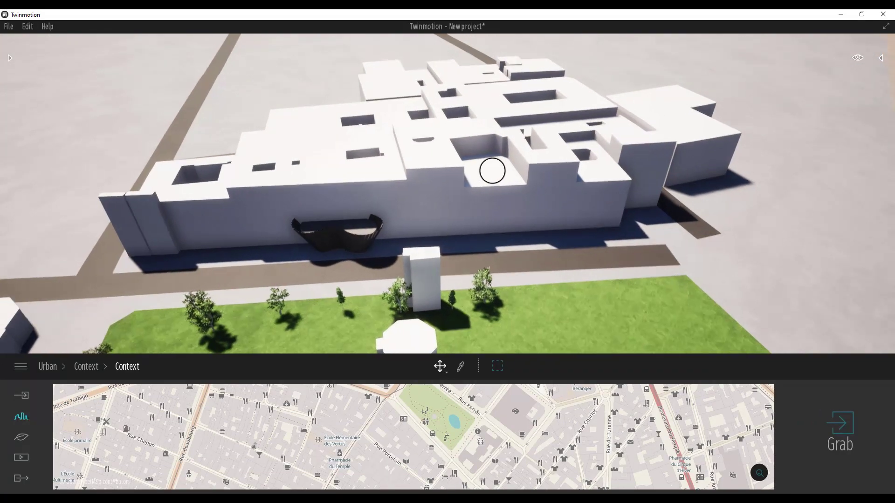
pyautogui.scroll(6, 492, 171)
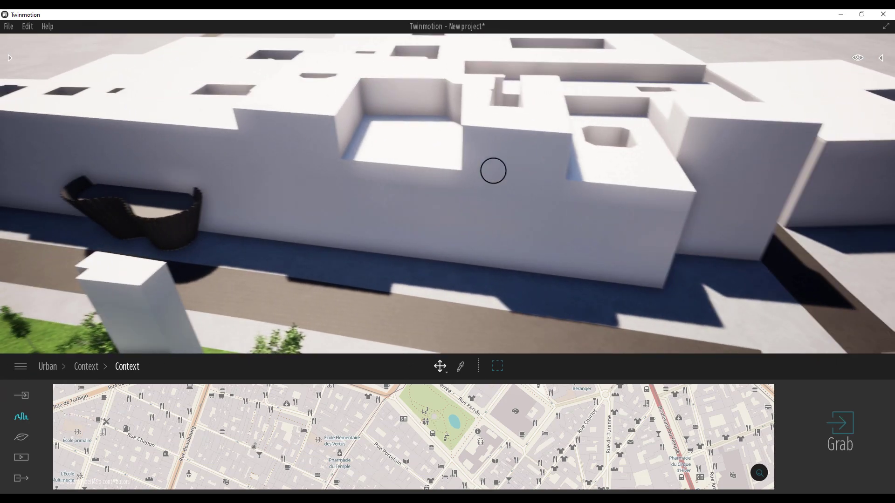
pyautogui.click(409, 173)
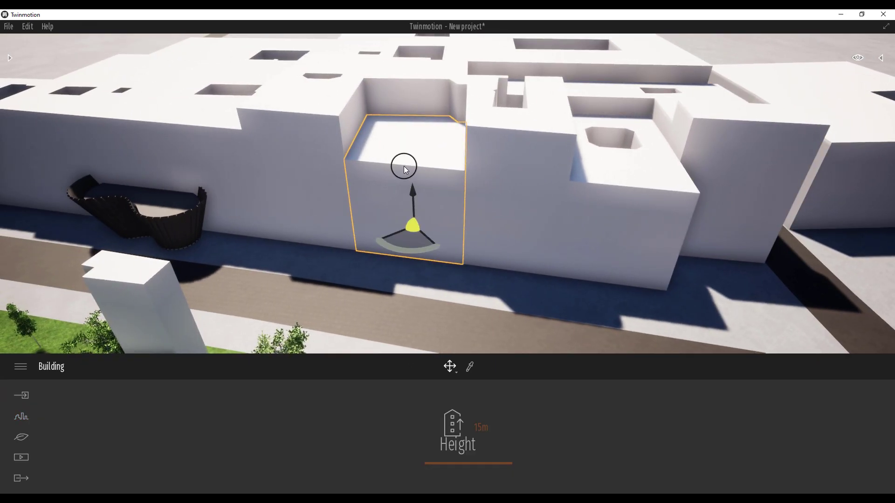
pyautogui.press('Delete')
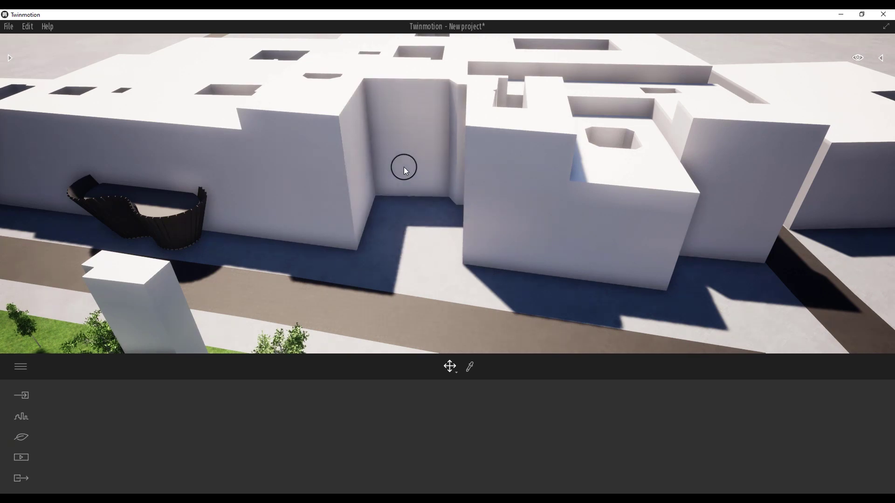
pyautogui.click(499, 193)
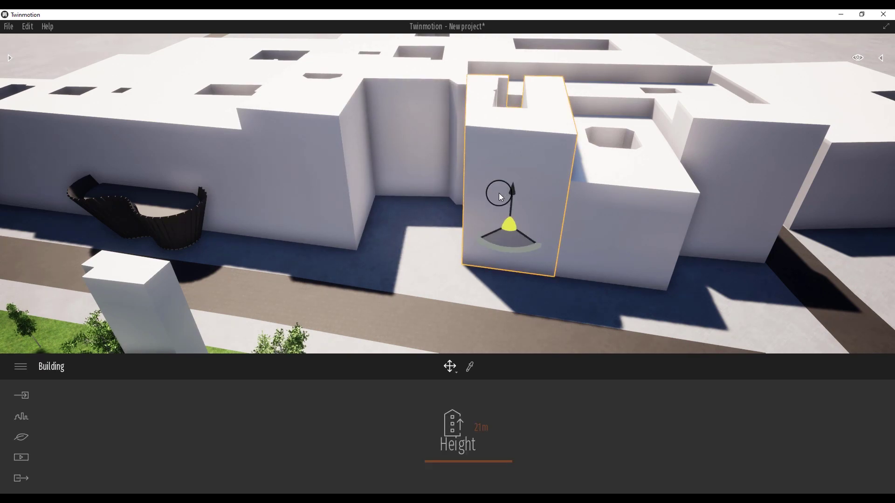
pyautogui.press('Delete')
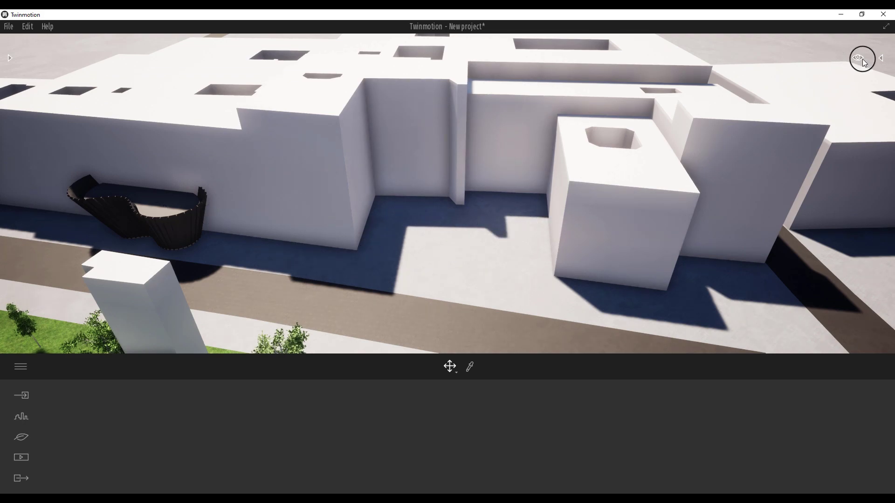
# Select the Context group in the scenegraph and shift it until the pavilion stands in the cleared lot between the remaining blocks.
pyautogui.click(881, 57)
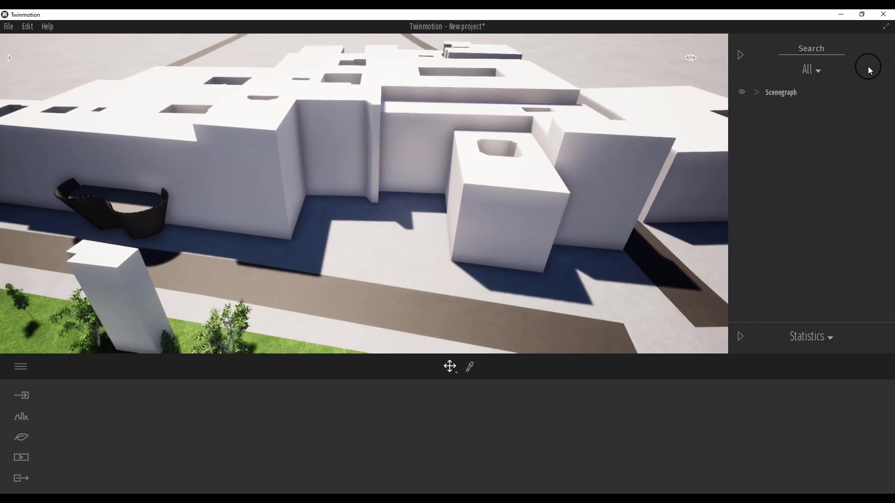
pyautogui.click(753, 100)
pyautogui.click(763, 121)
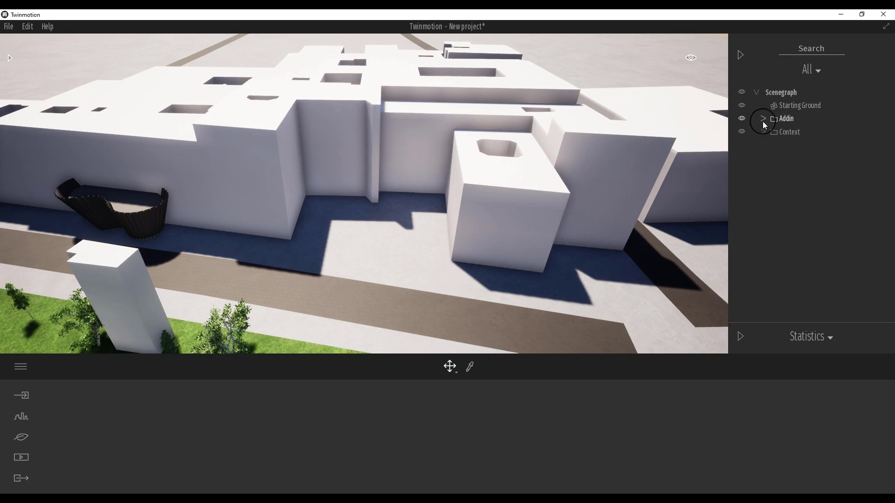
pyautogui.click(786, 135)
pyautogui.moveTo(154, 208); pyautogui.dragTo(5, 191)
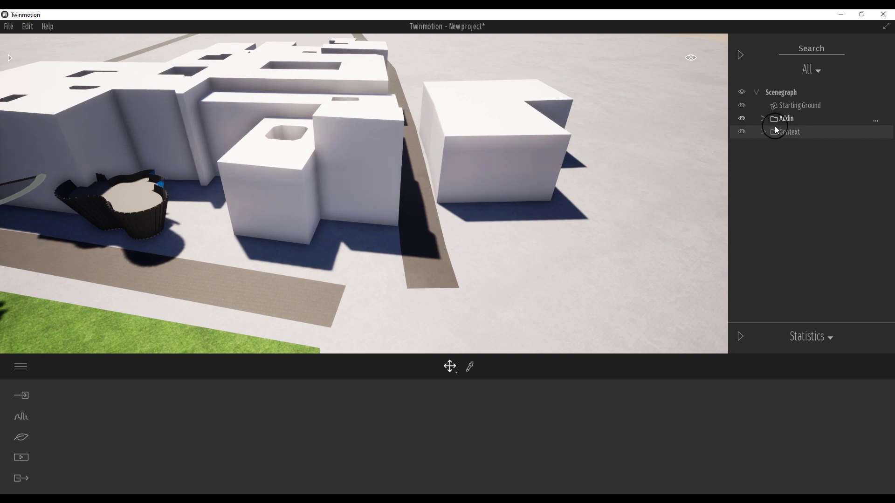
pyautogui.moveTo(261, 214); pyautogui.dragTo(51, 184)
pyautogui.moveTo(132, 234); pyautogui.dragTo(178, 261)
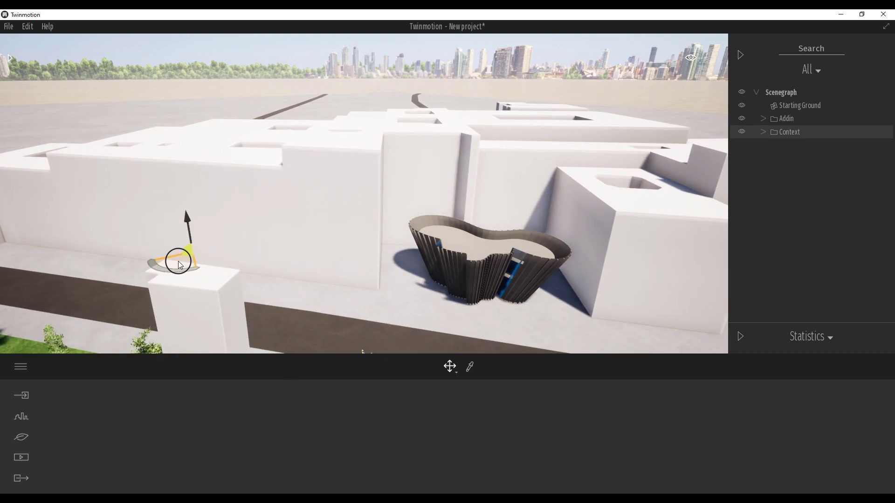
# Inspect the pavilion in its lot up close and from across the street, and select one of its timber slats.
pyautogui.scroll(6, 529, 282)
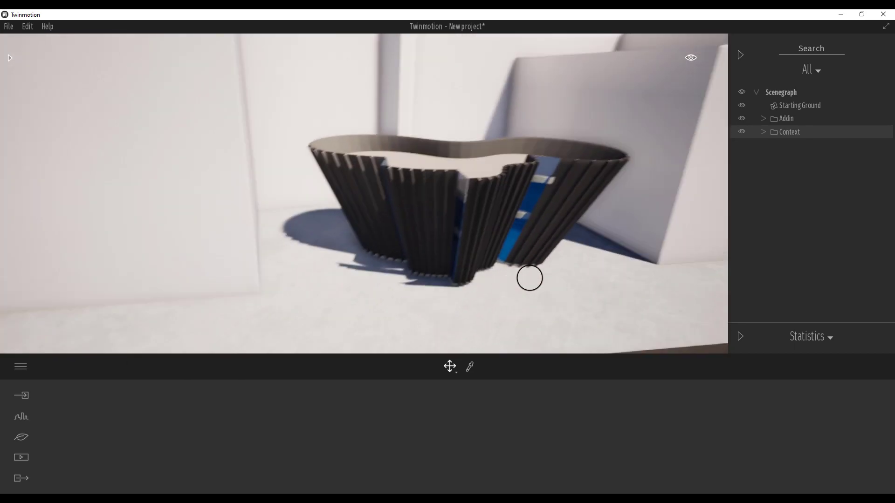
pyautogui.scroll(-8, 529, 278)
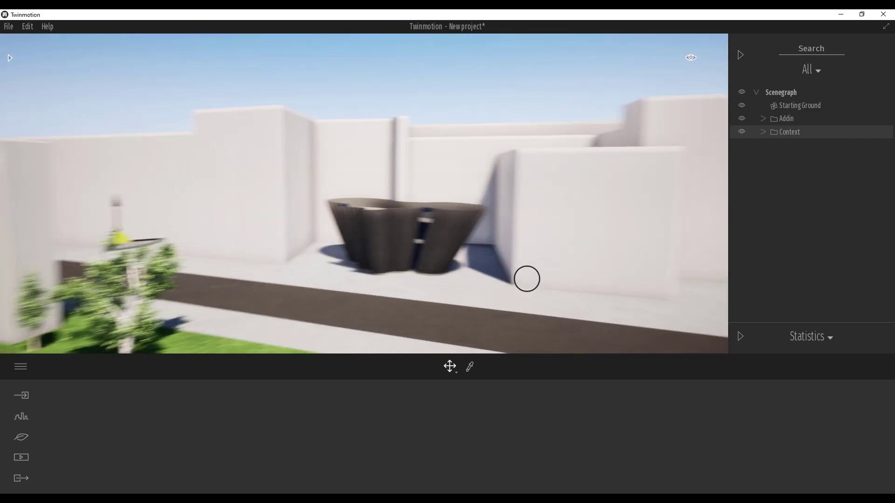
pyautogui.moveTo(529, 278); pyautogui.dragTo(494, 289)
pyautogui.click(392, 242)
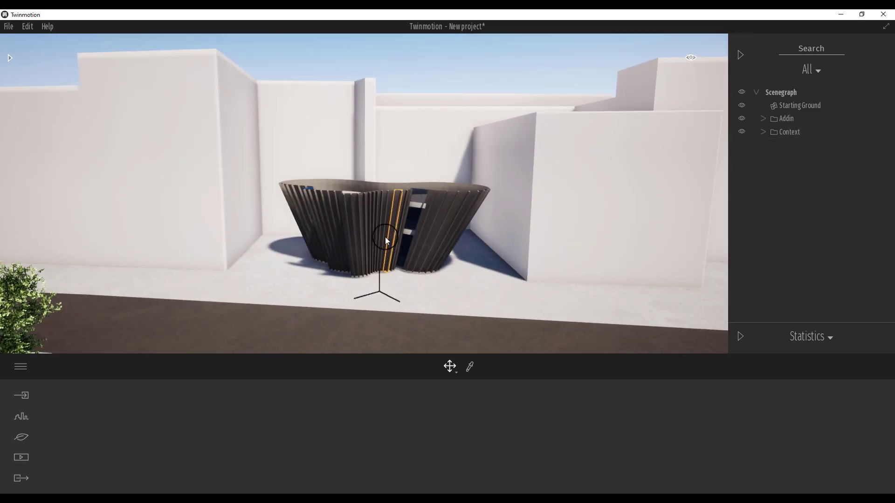
pyautogui.click(18, 64)
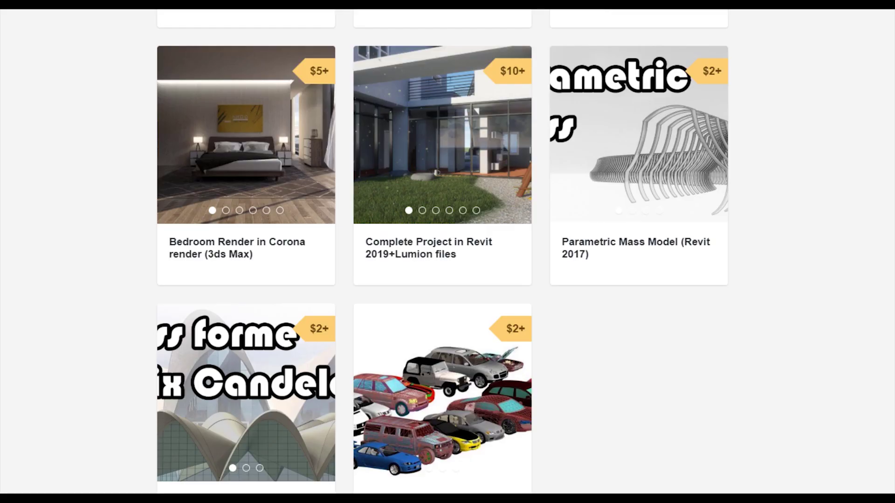
# Switch to the creator's online store page and look through the architectural models and scripts for sale.
pyautogui.scroll(10, 475, 487)
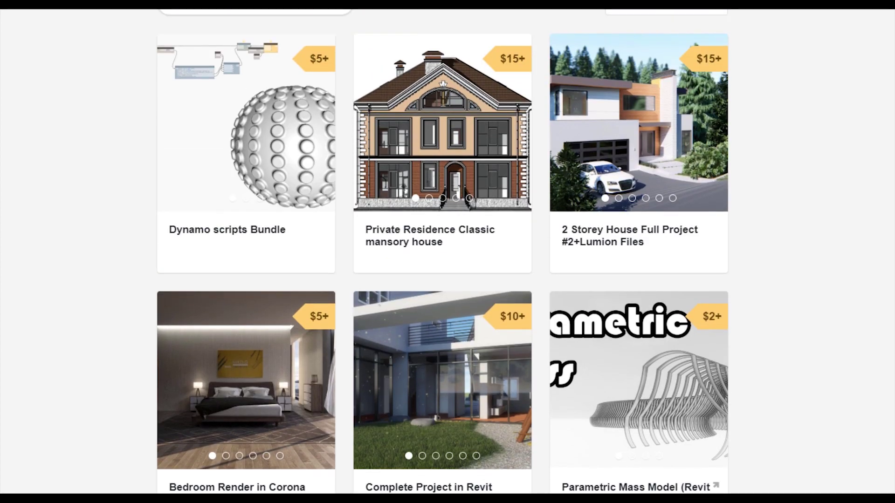
pyautogui.scroll(-3, 476, 487)
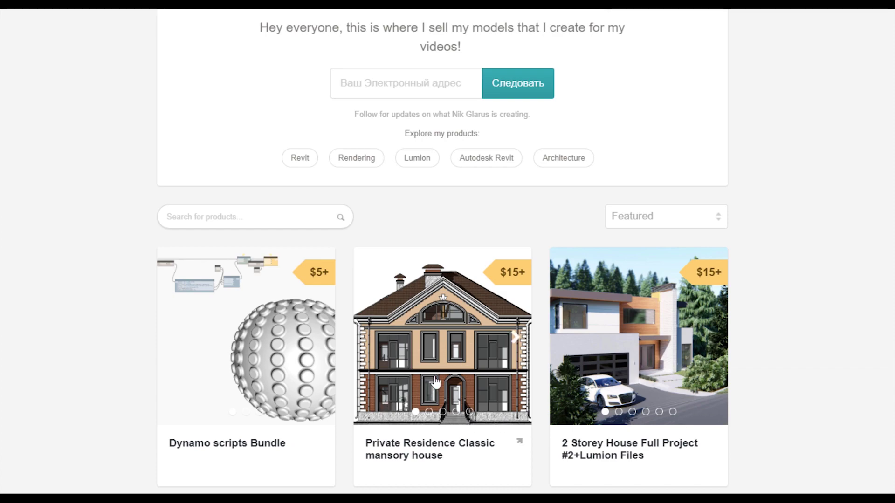
pyautogui.scroll(-6, 436, 381)
pyautogui.scroll(2, 643, 256)
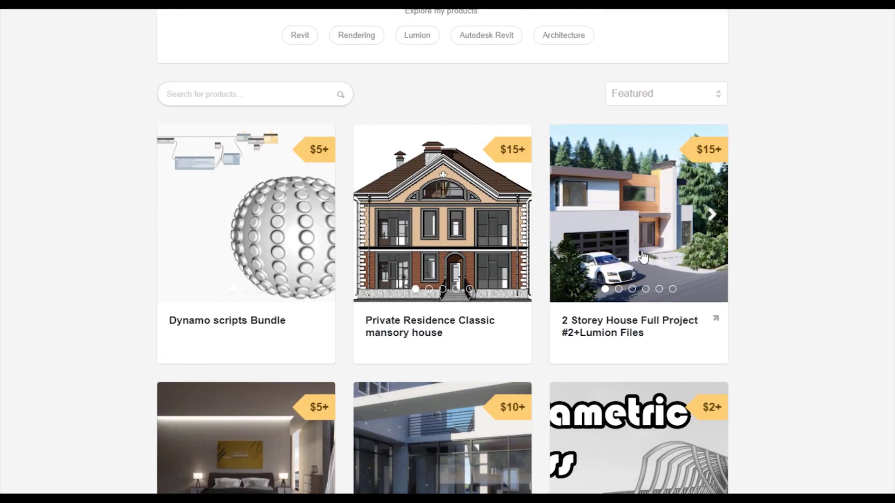
pyautogui.scroll(3, 798, 337)
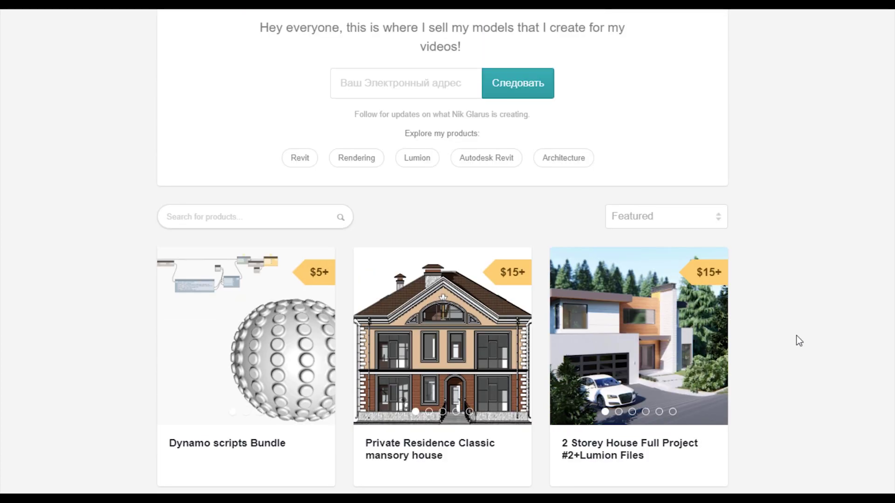
pyautogui.scroll(3, 796, 335)
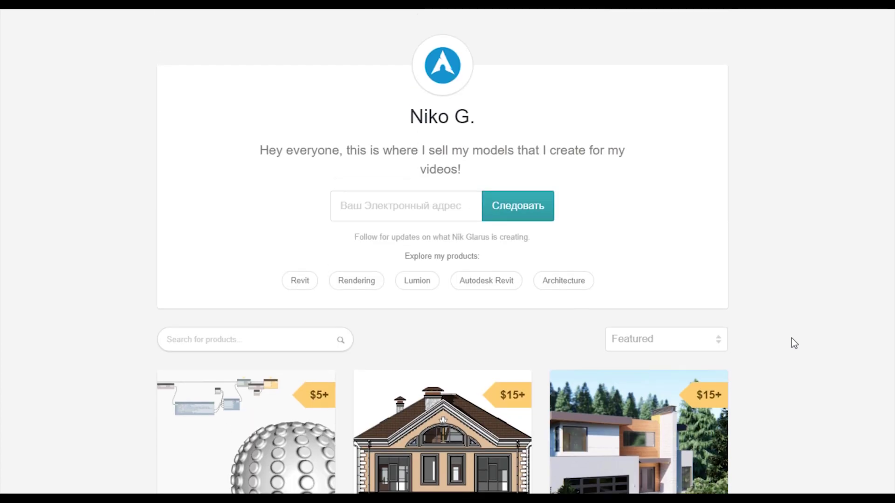
pyautogui.scroll(-6, 791, 338)
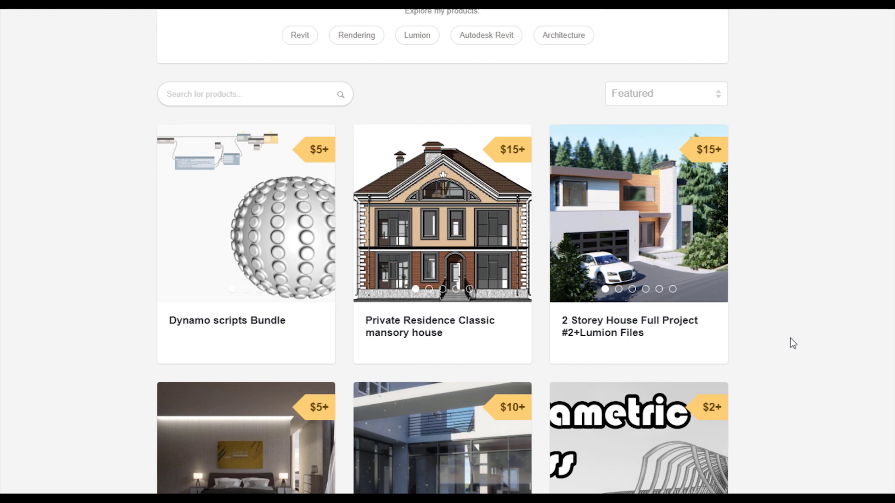
pyautogui.scroll(-3, 790, 338)
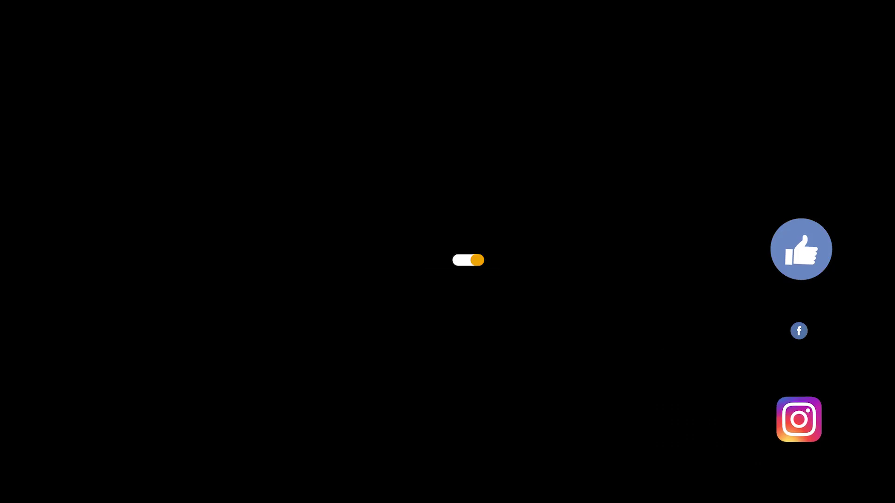